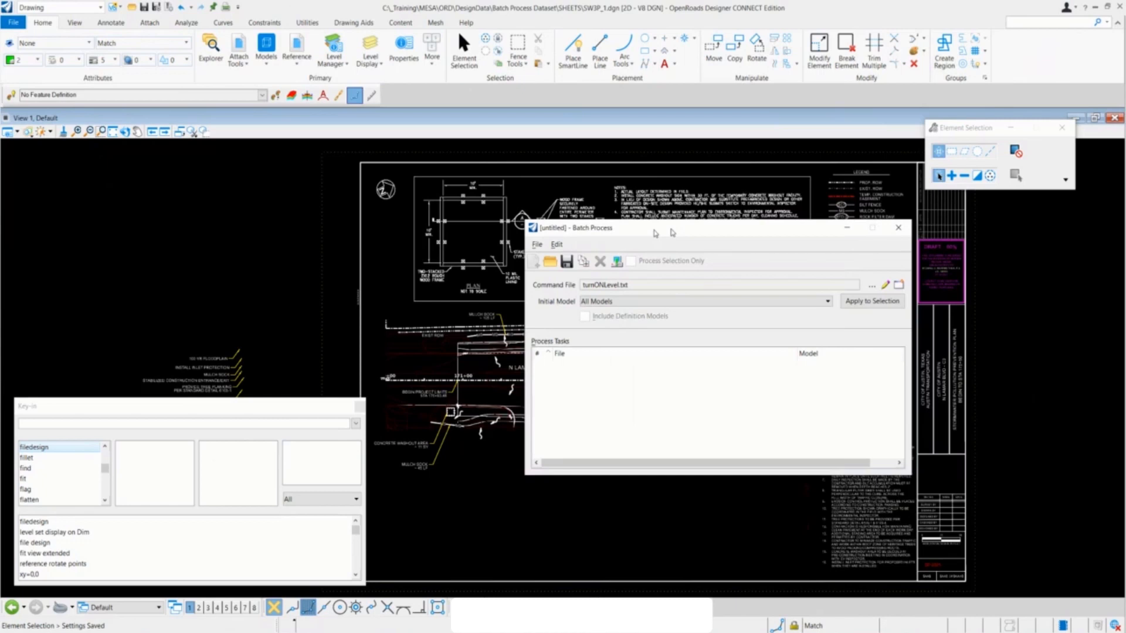
- Add SW3P_1.dgn from the Batch Process Dataset's SHEETS folder to the Batch Process task list
left_click_drag(654, 233, 483, 205)
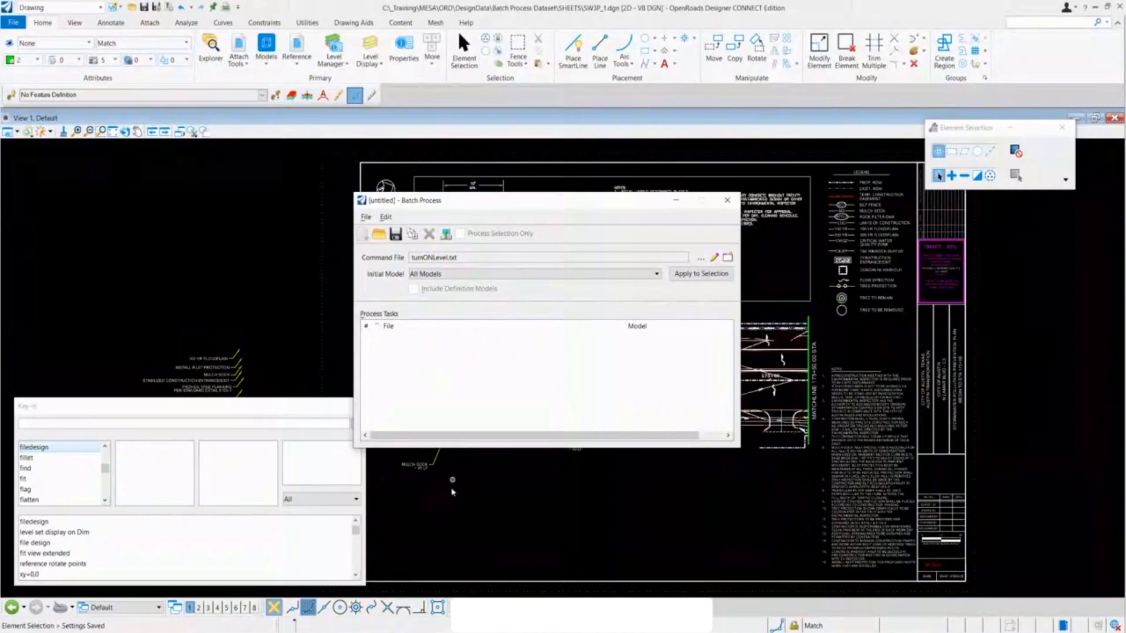
left_click(309, 628)
left_click_drag(374, 204, 41, 162)
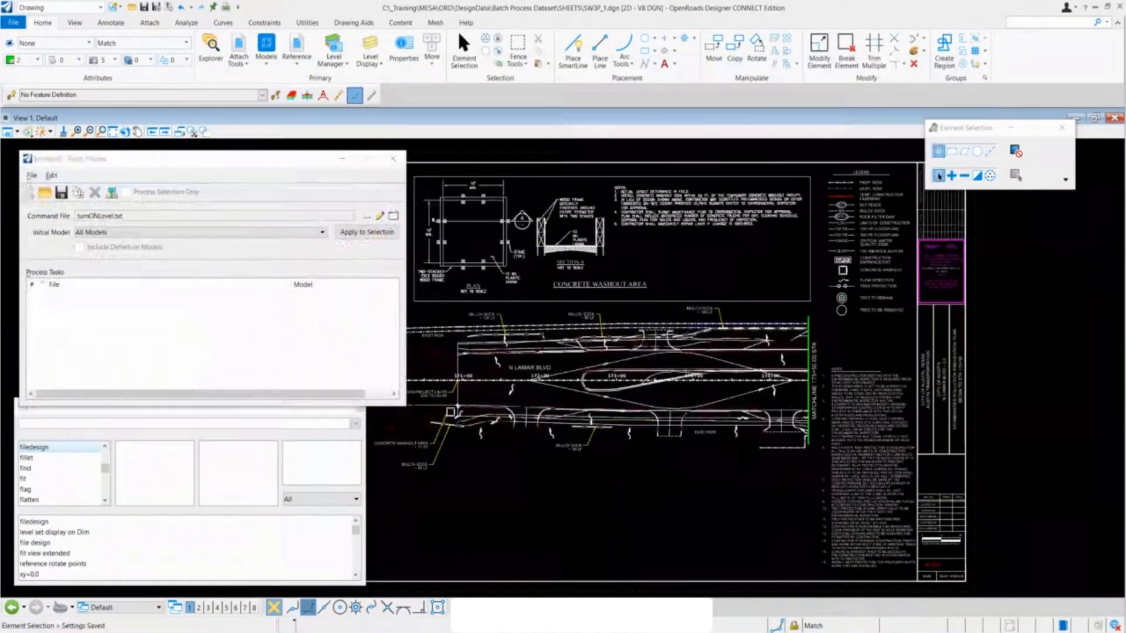
mouse_move(339, 631)
left_click(310, 611)
left_click_drag(707, 70, 747, 69)
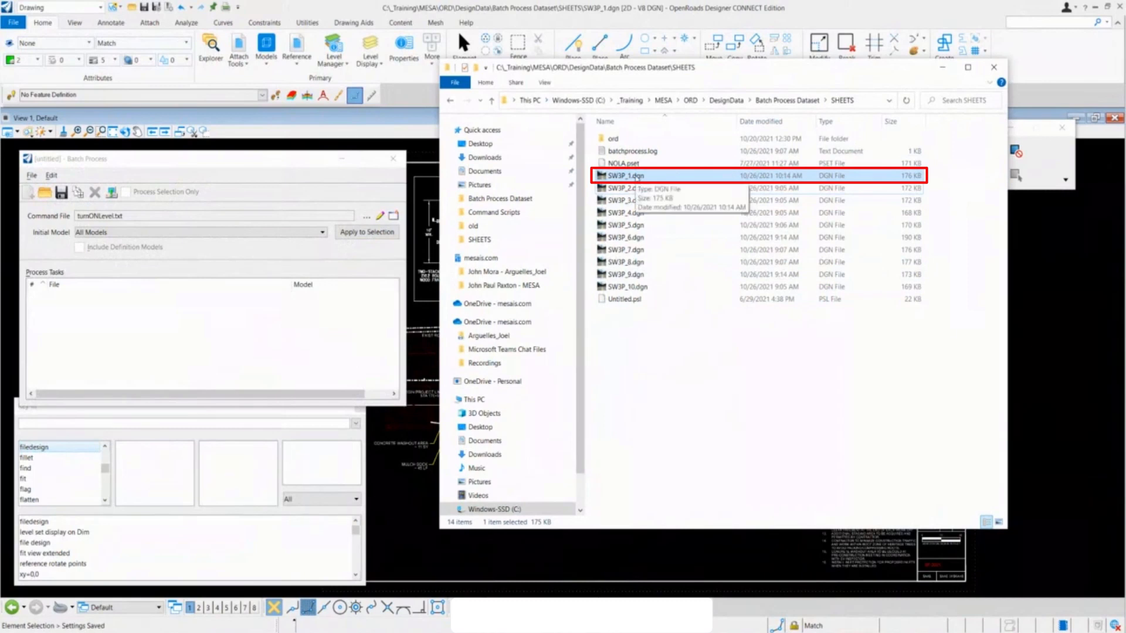
left_click_drag(637, 178, 387, 329)
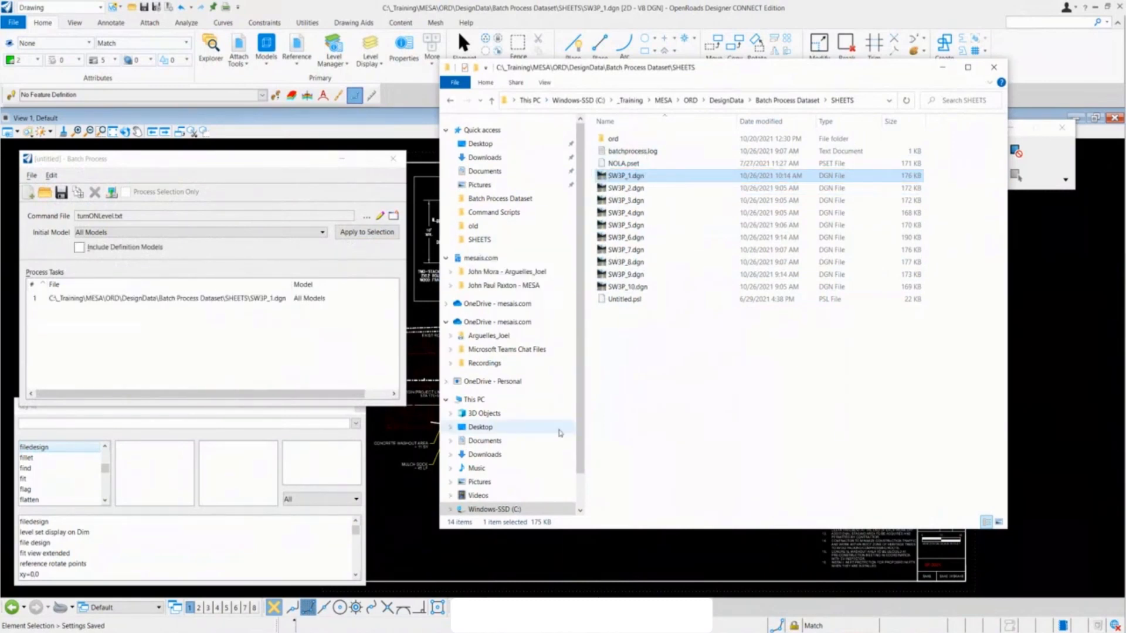
left_click(943, 67)
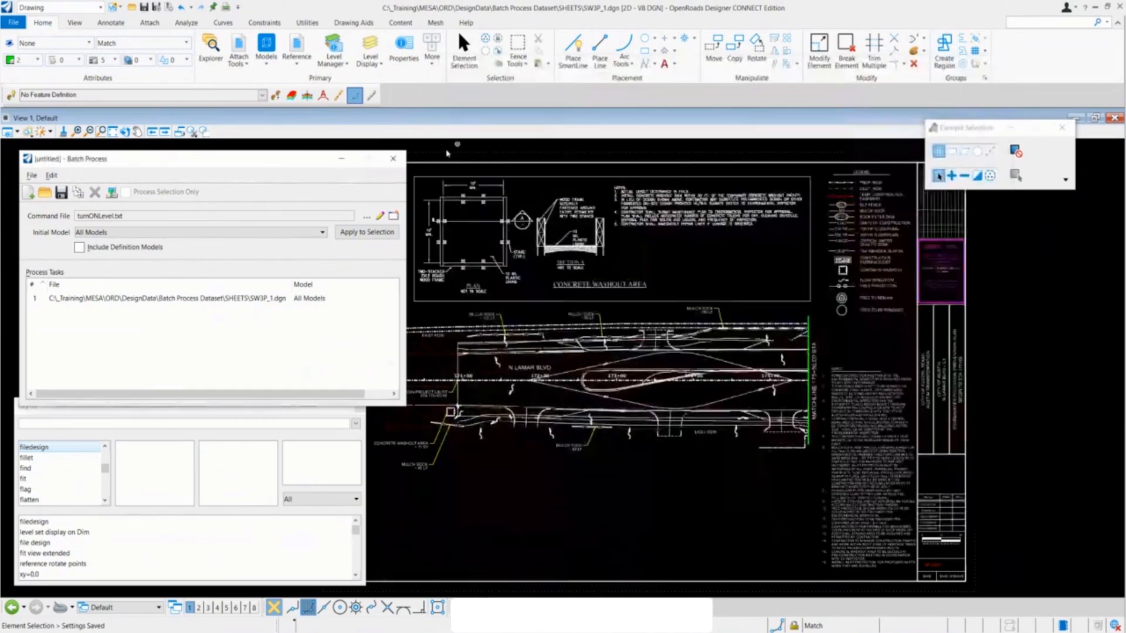
- Edit the process task's file path, replacing SW3P_1 with the wildcard * so it targets SHEETS\*.dgn
mouse_move(280, 163)
left_mouse_down()
mouse_move(346, 185)
mouse_move(747, 201)
left_mouse_up()
left_click(663, 385)
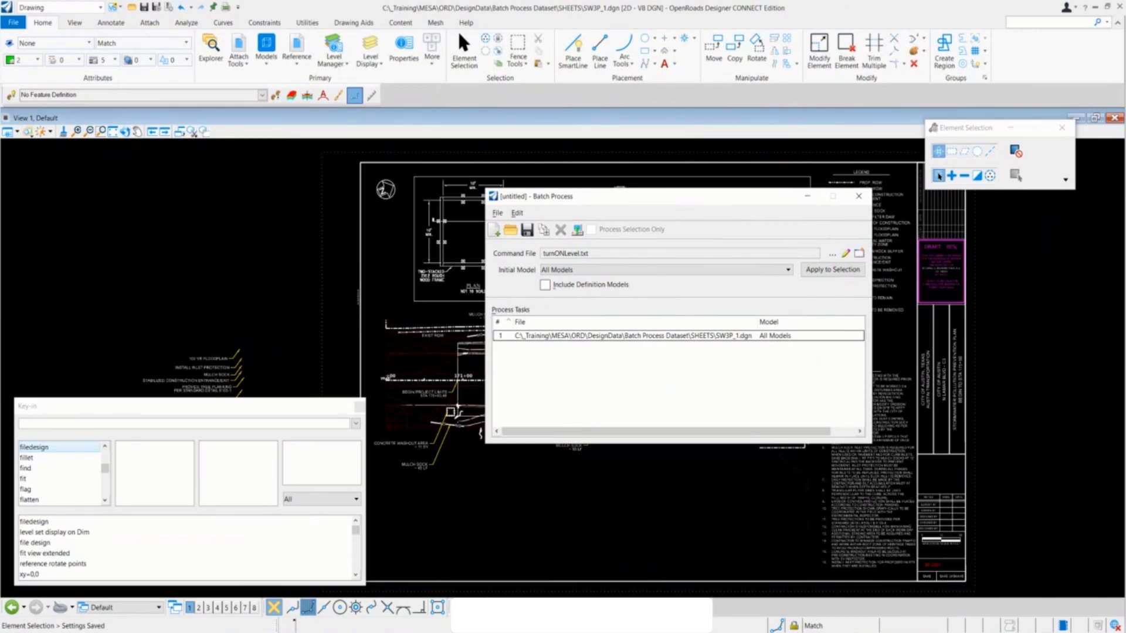
left_click(728, 338)
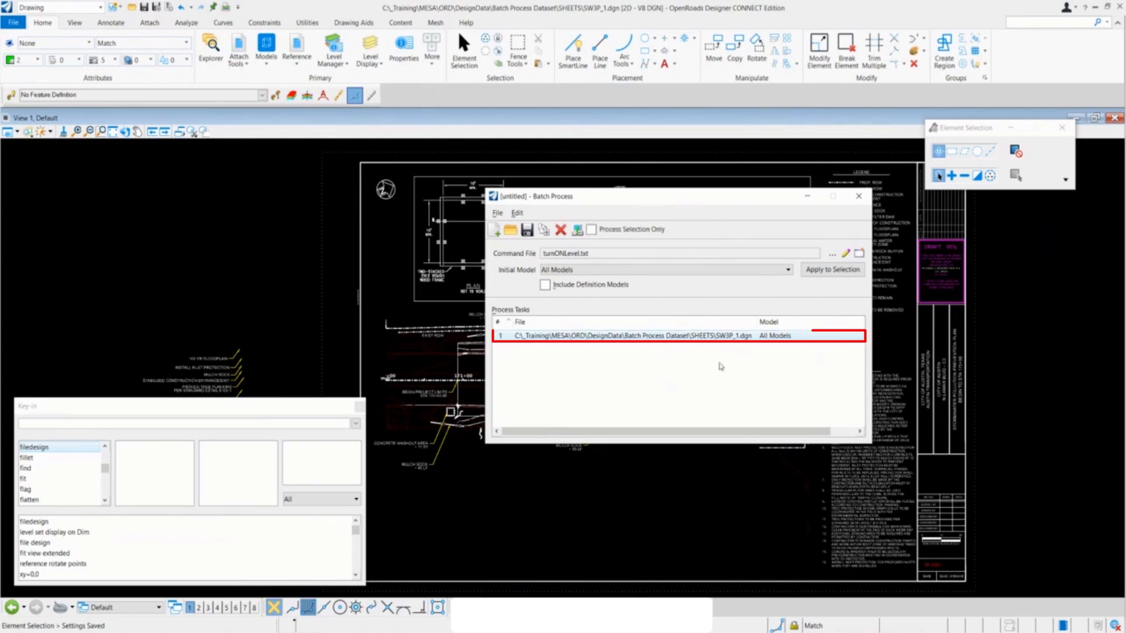
left_click(740, 341)
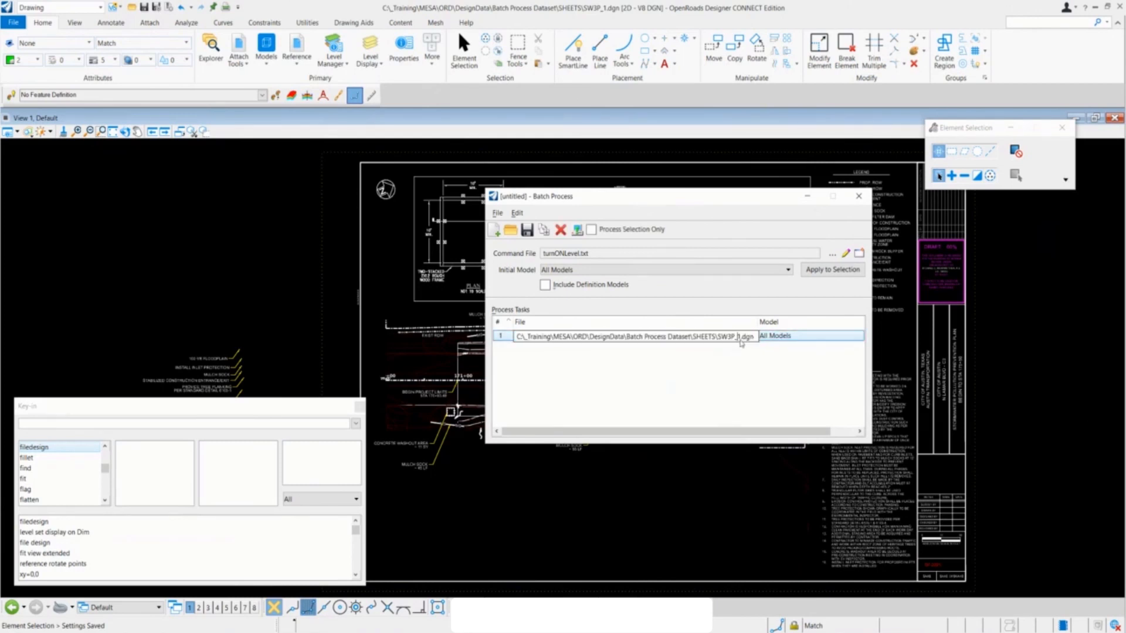
left_click_drag(741, 338, 718, 344)
type("*")
left_click(712, 355)
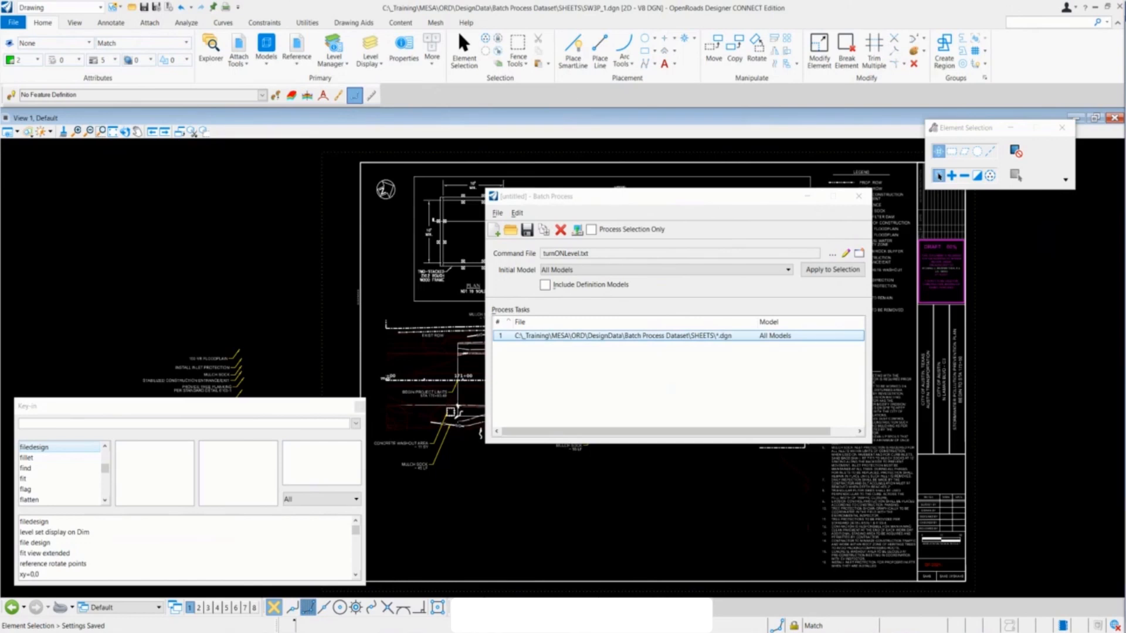
- Run the turnONLevel.txt batch process on all models of the sheet files and close the file list once processing is done
left_click(576, 229)
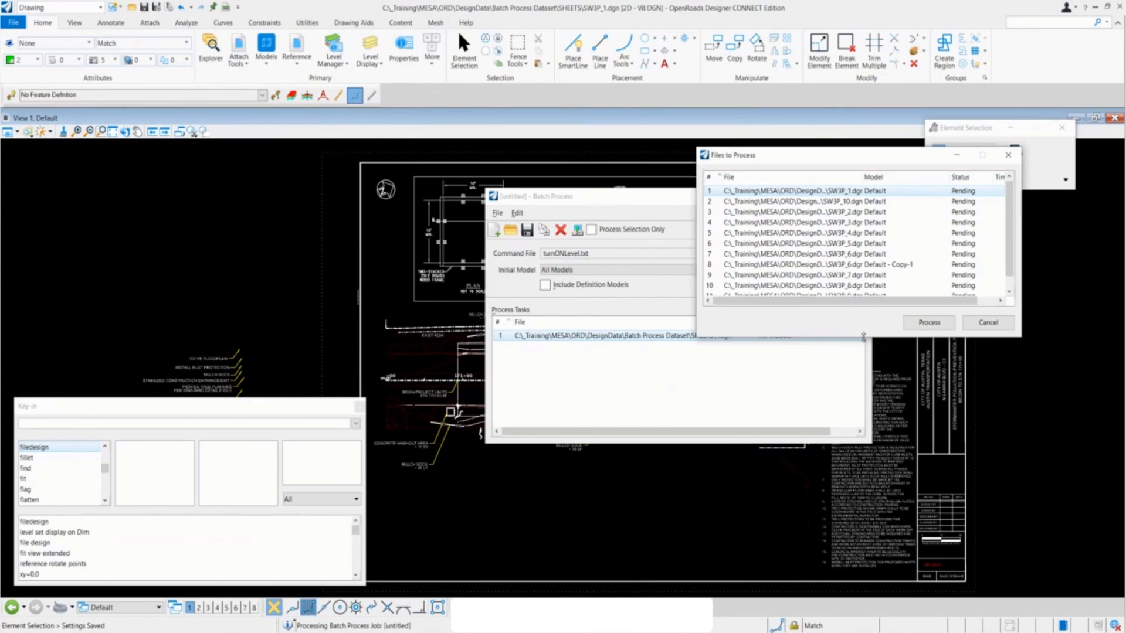
mouse_move(859, 336)
left_mouse_down()
mouse_move(863, 385)
mouse_move(866, 362)
left_mouse_up()
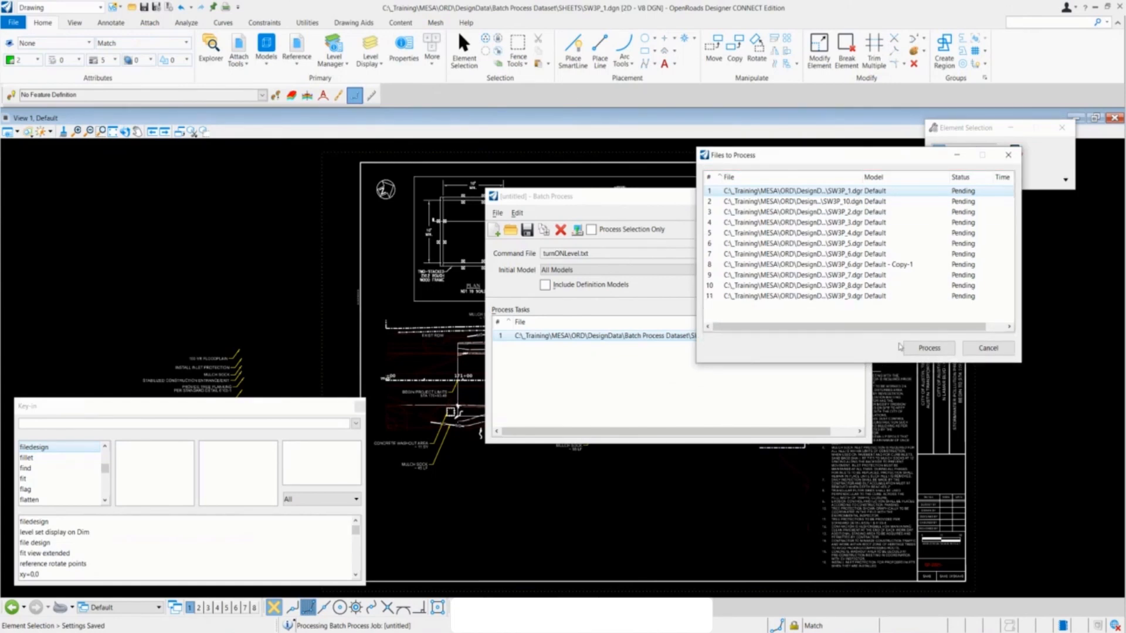
left_click(865, 266)
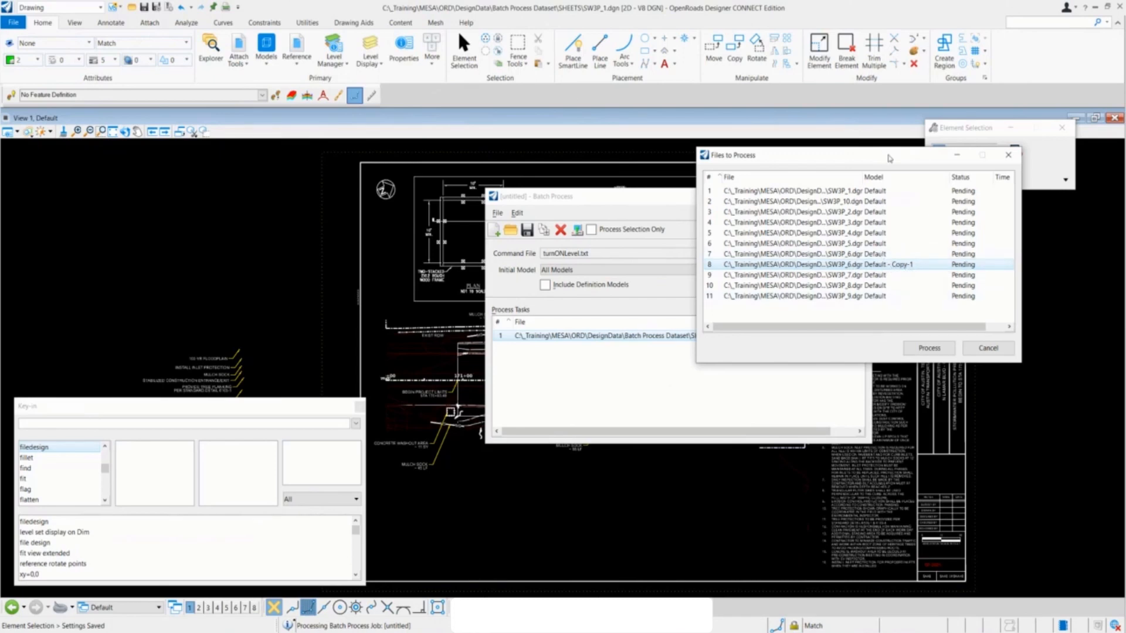
left_click_drag(890, 161, 906, 182)
left_click_drag(680, 200, 458, 115)
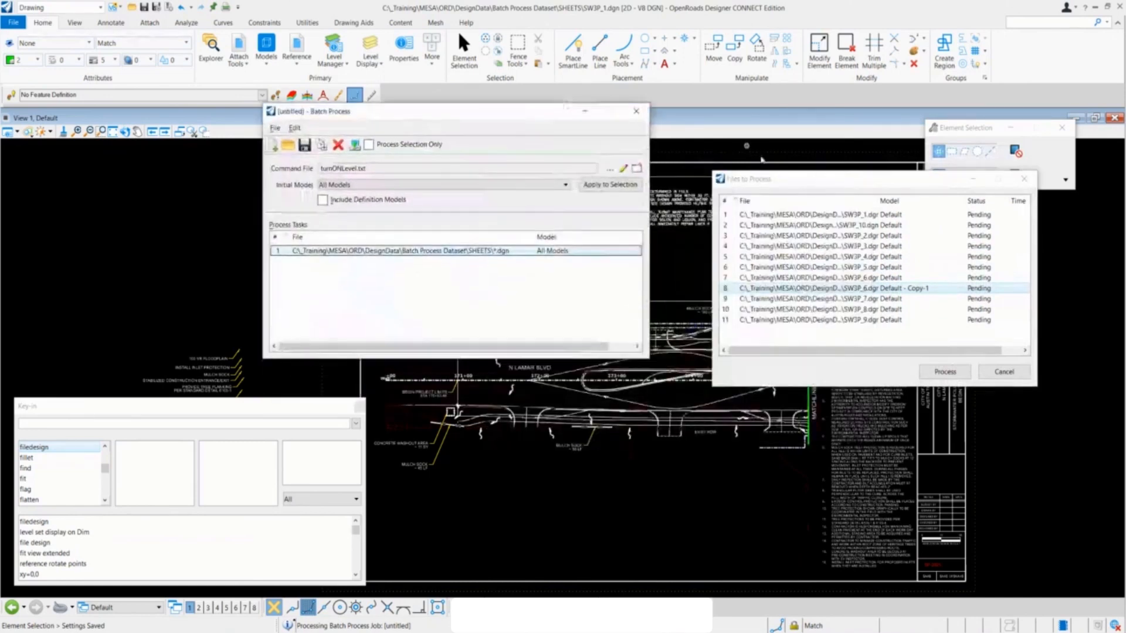
left_click_drag(806, 180, 768, 155)
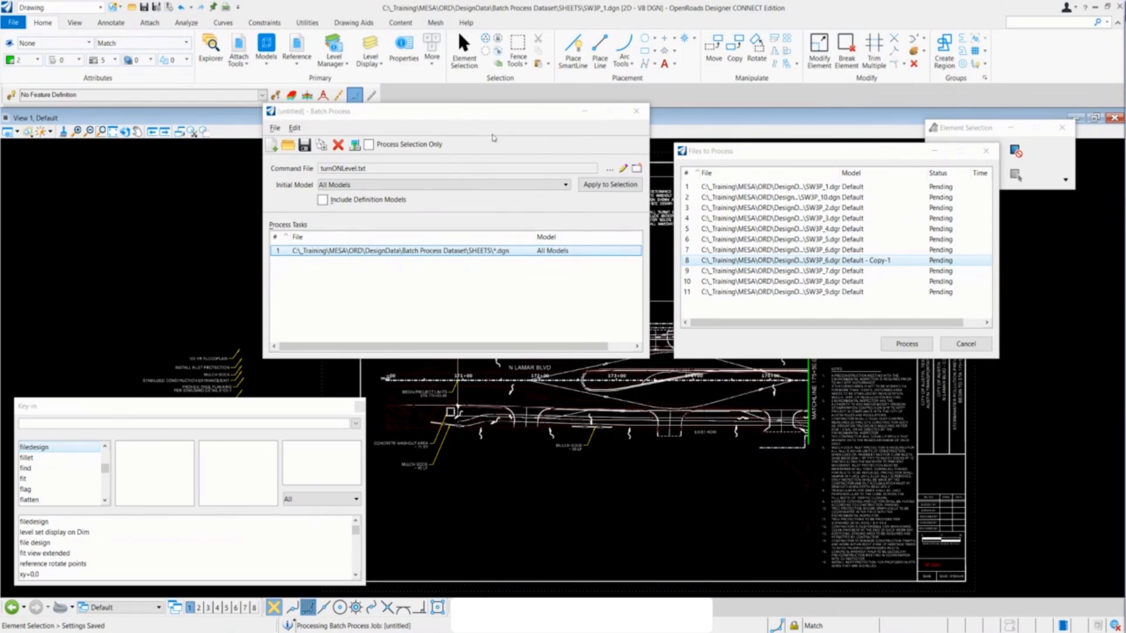
left_click_drag(480, 113, 249, 30)
left_click(794, 156)
left_click_drag(794, 157, 897, 57)
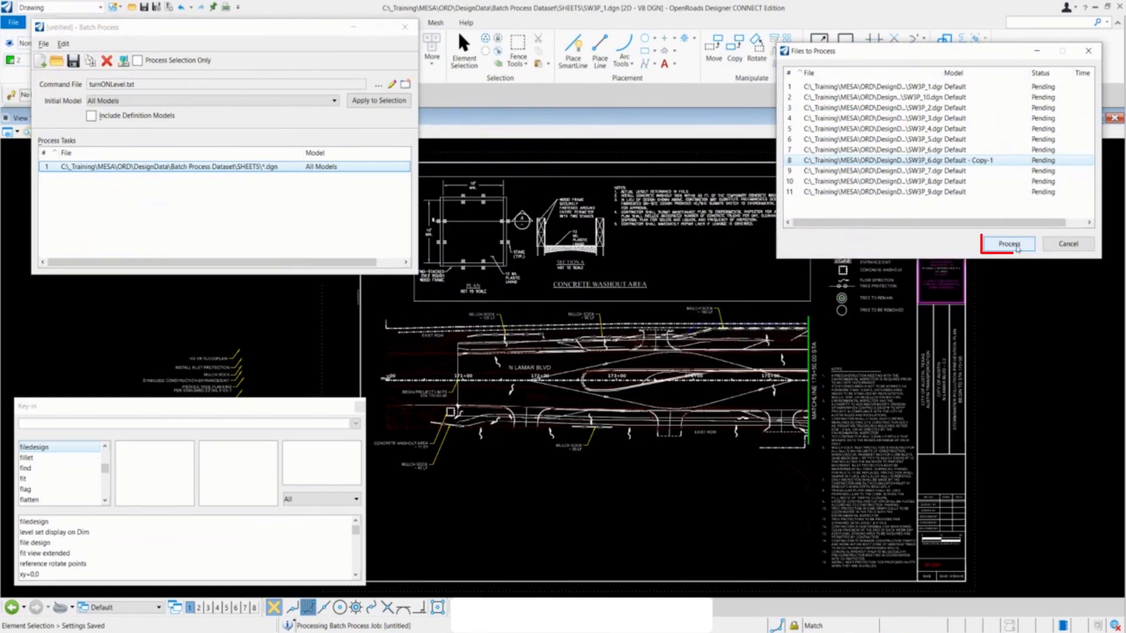
left_click(1016, 245)
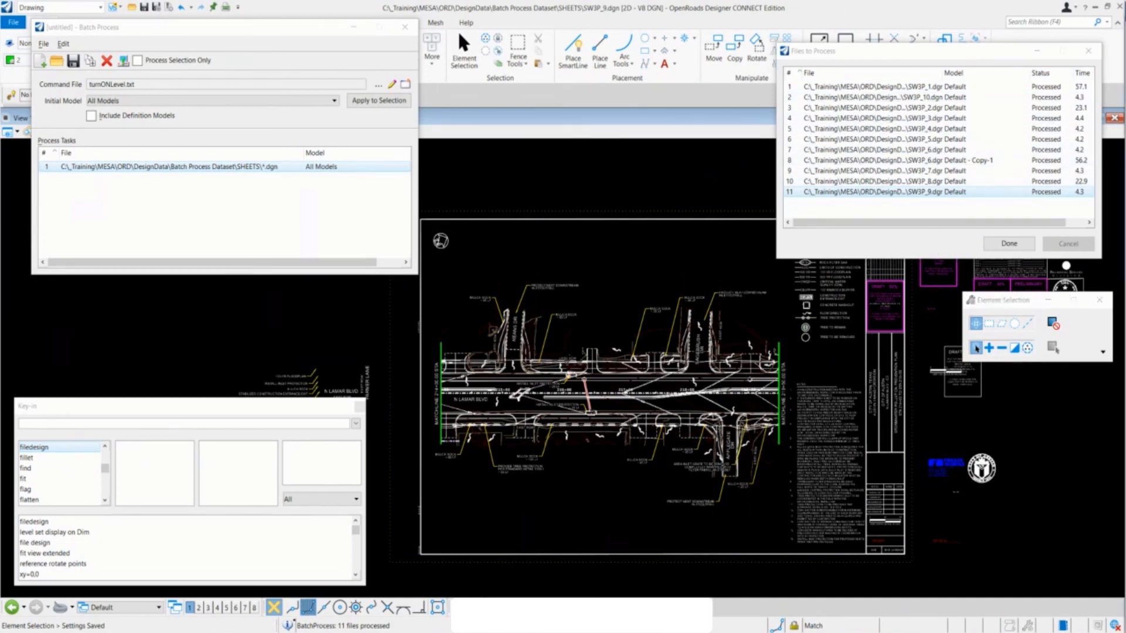
left_click(1009, 244)
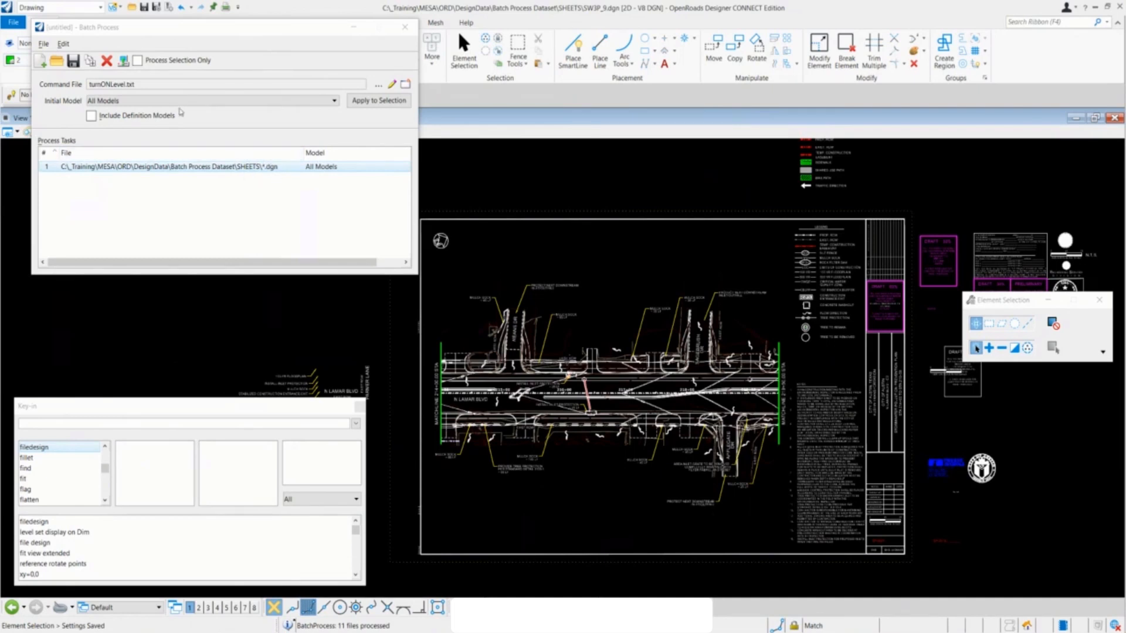
- Start saving the batch process job and browse to C:\_Training\MESA\ORD\DesignData\Batch Process Dataset\Batch Process Jobs
left_click_drag(159, 31, 594, 113)
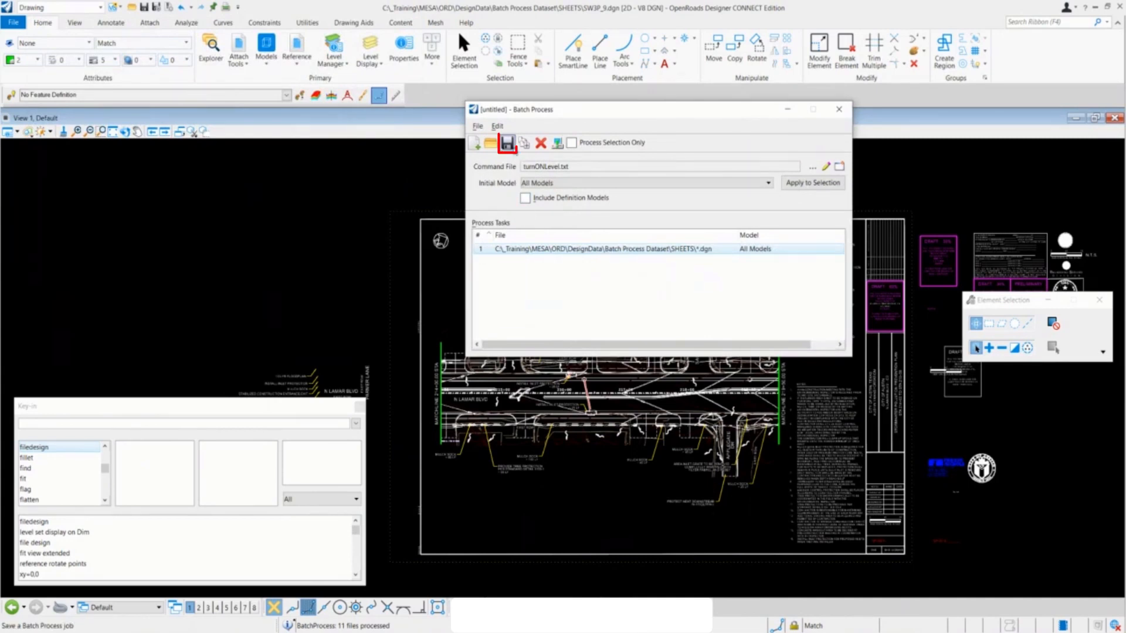
left_click(507, 143)
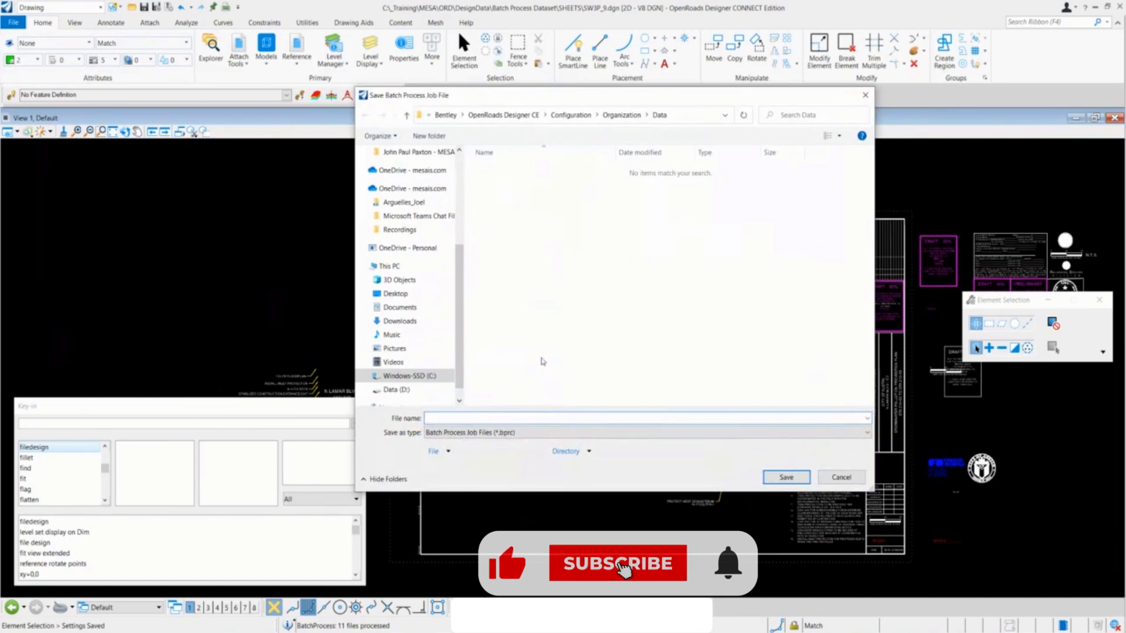
scroll(424, 294, "up", 3)
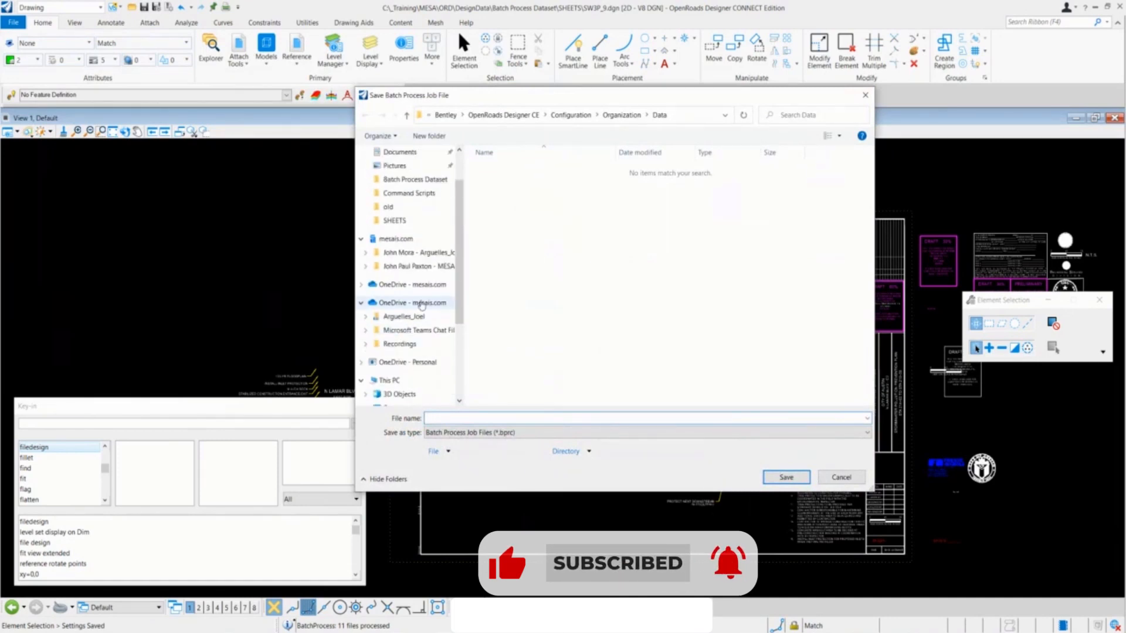
left_click(422, 179)
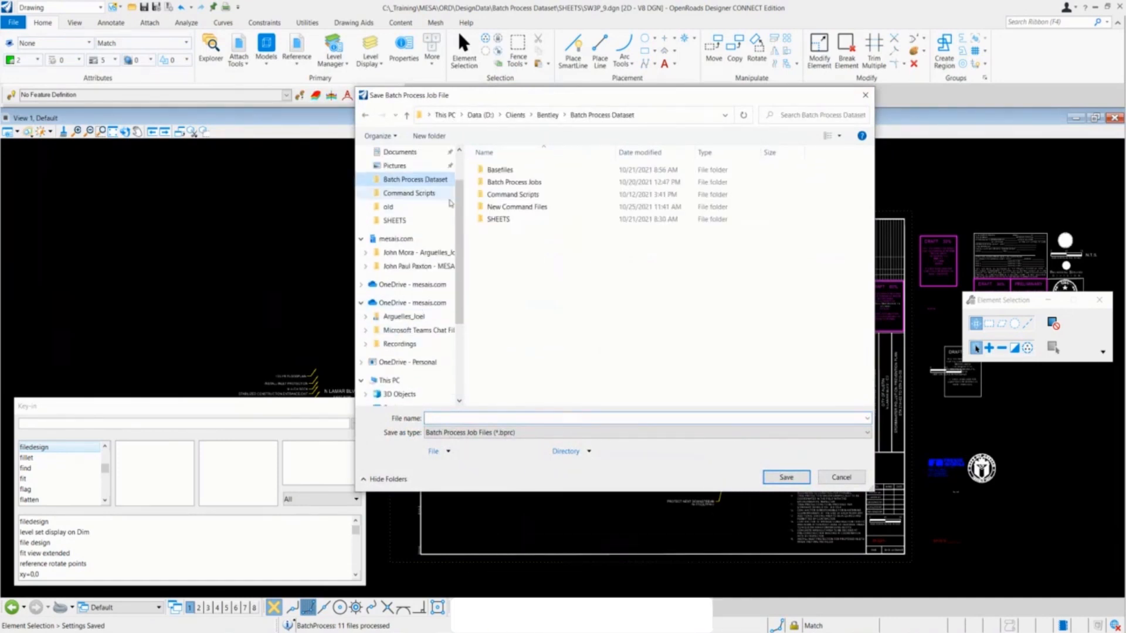
left_click(447, 115)
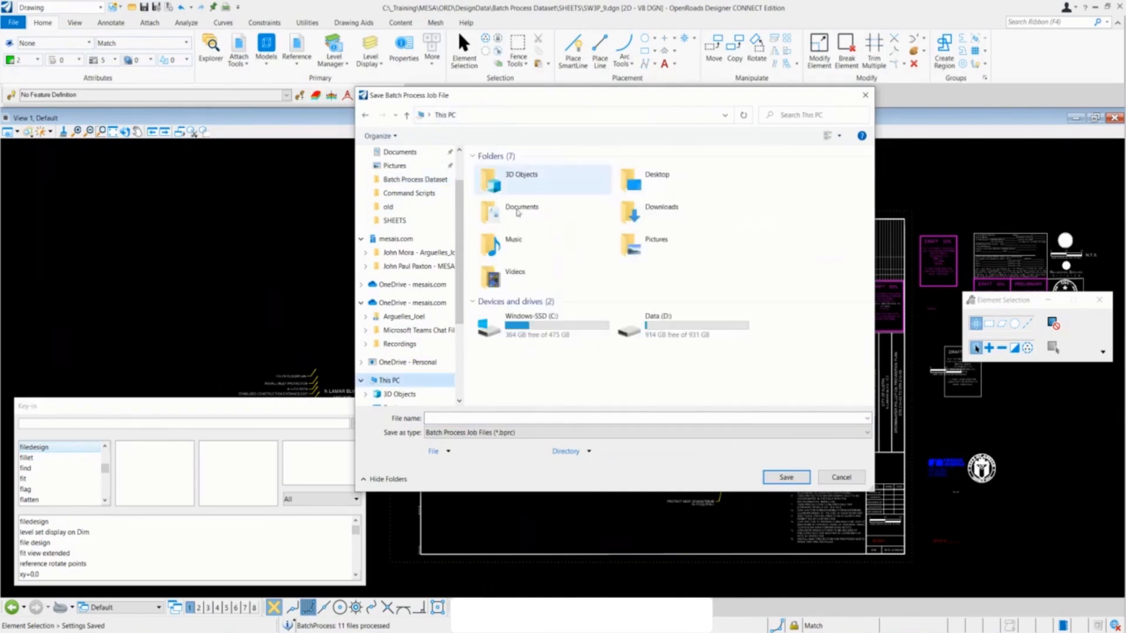
double_click(528, 325)
double_click(500, 182)
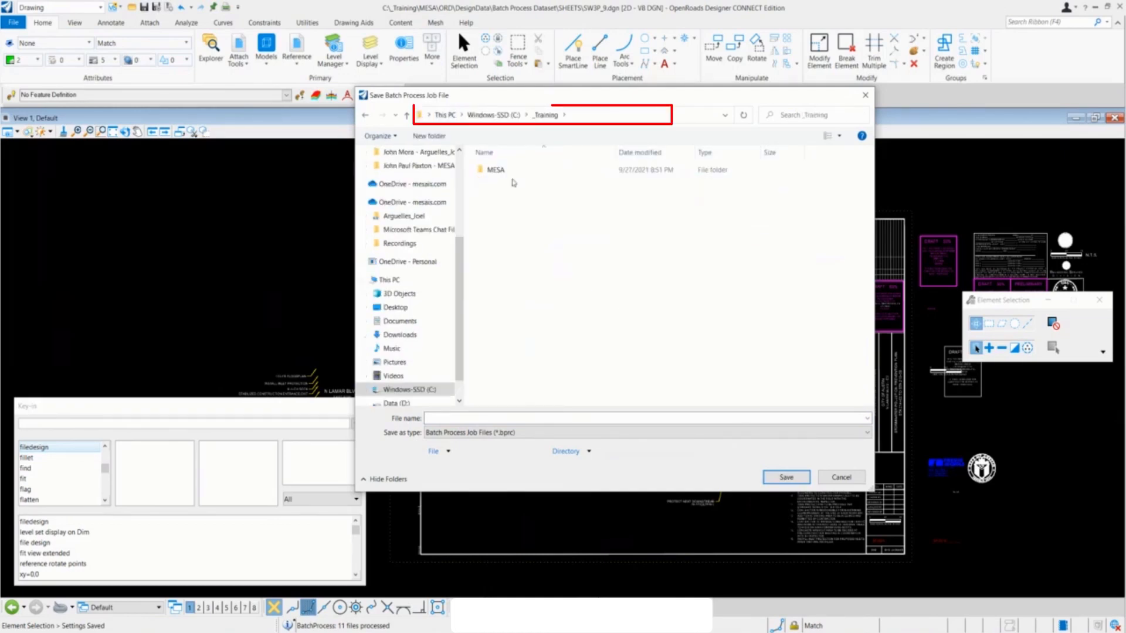
double_click(499, 170)
double_click(503, 171)
double_click(508, 173)
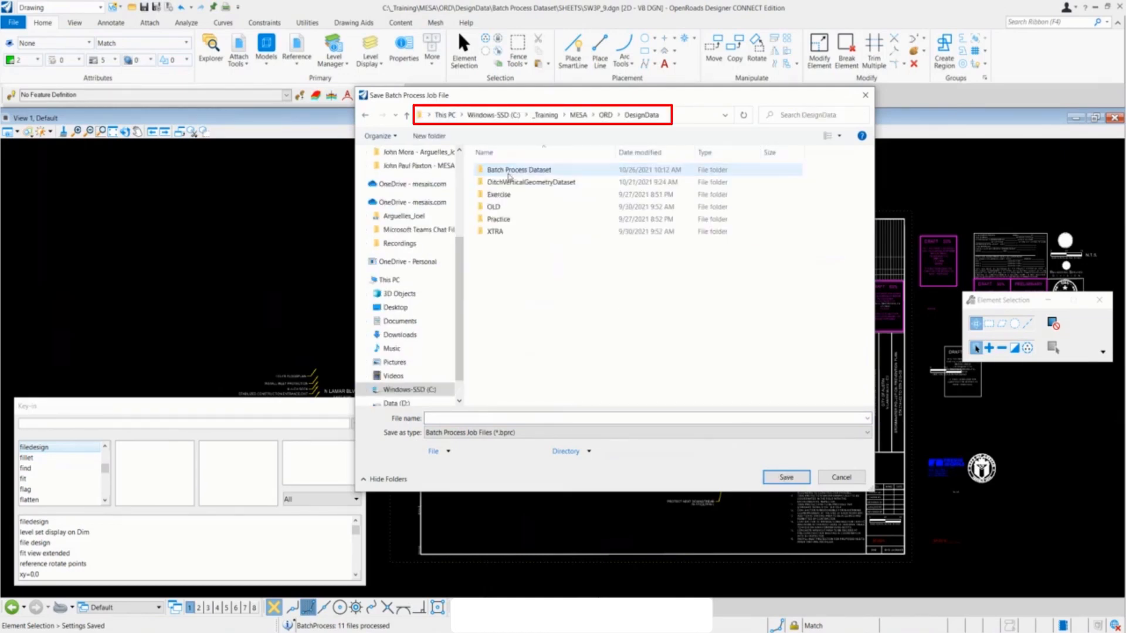
double_click(525, 172)
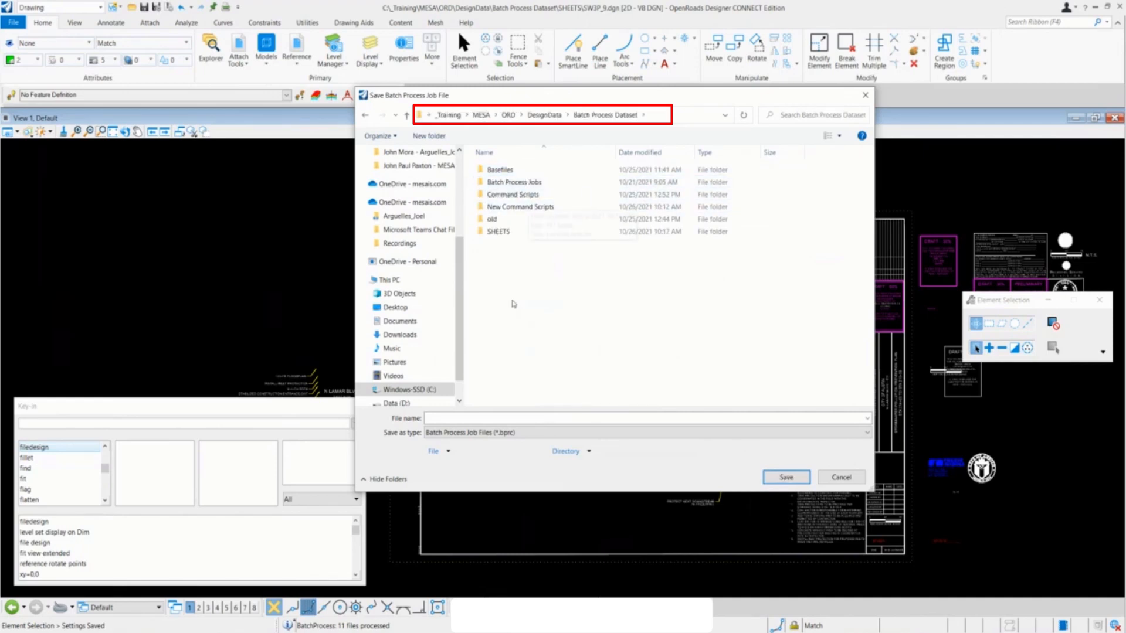
double_click(514, 182)
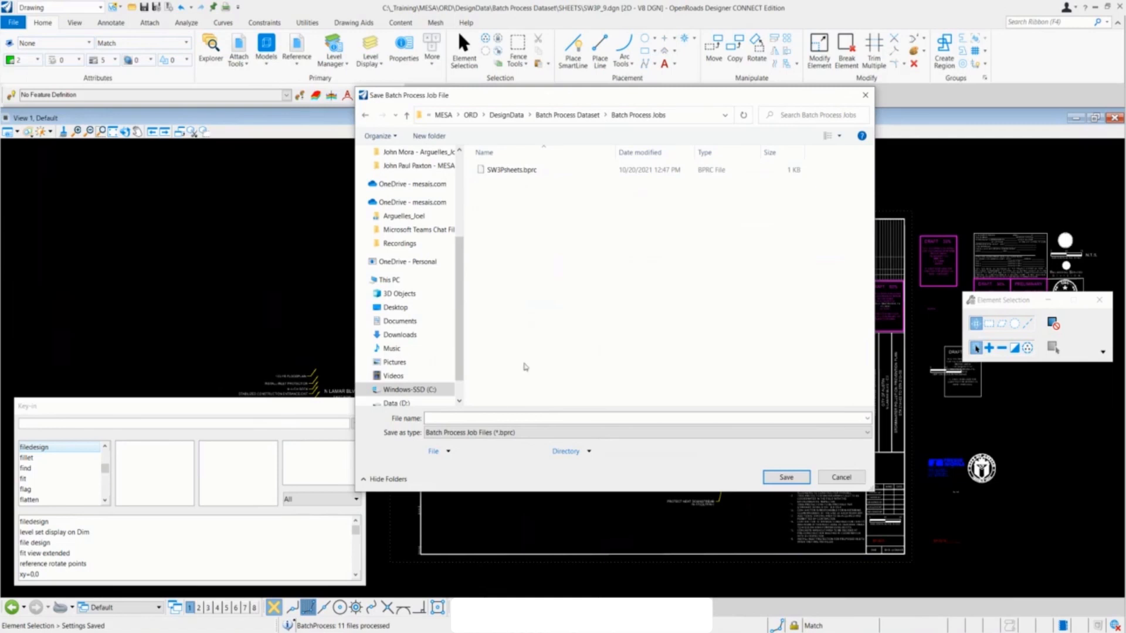
- Name the job file SW3Psheets1.bprc, based on the existing SW3Psheets.bprc name, and save it
left_click(497, 171)
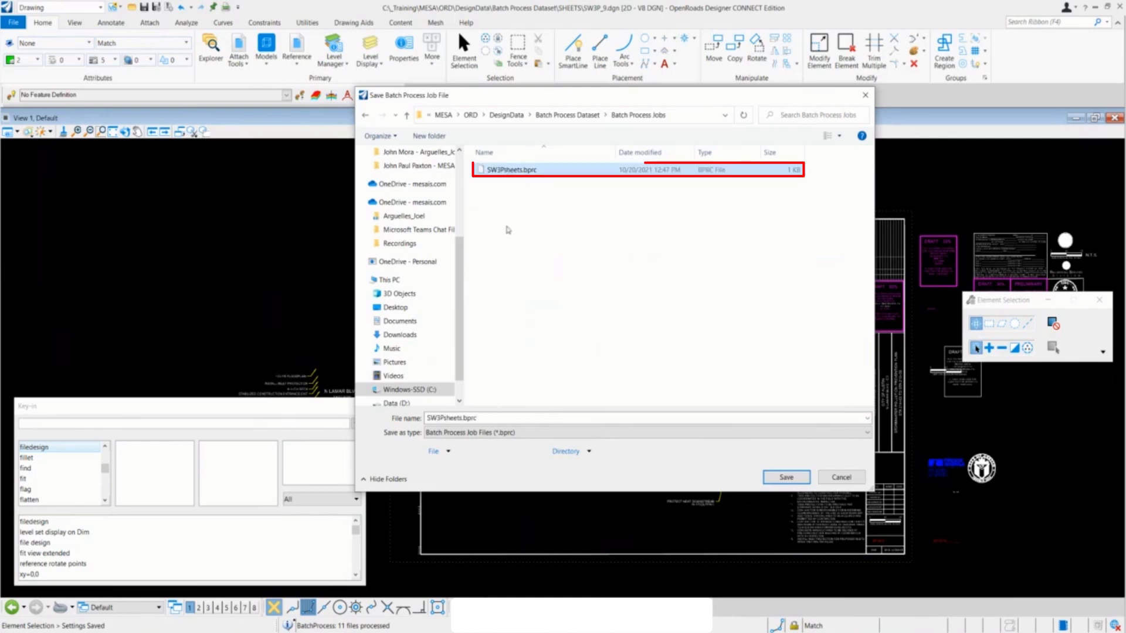
left_click(465, 420)
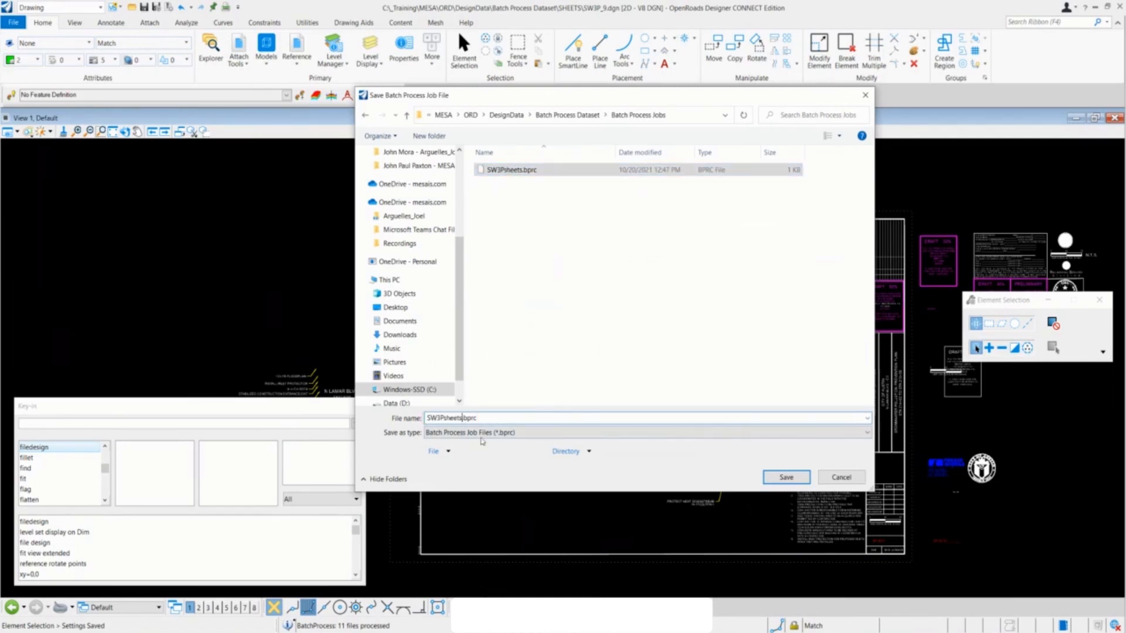
left_click(797, 477)
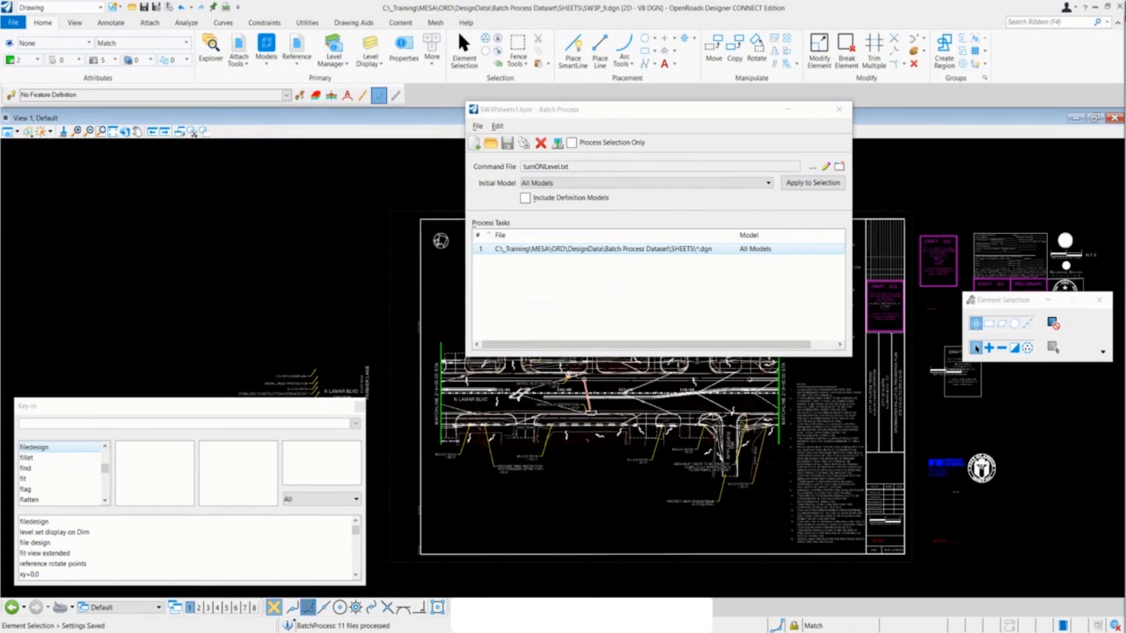
- Move the Batch Process and Key-in windows clear of the sheet and its legend
left_click_drag(682, 120, 243, 124)
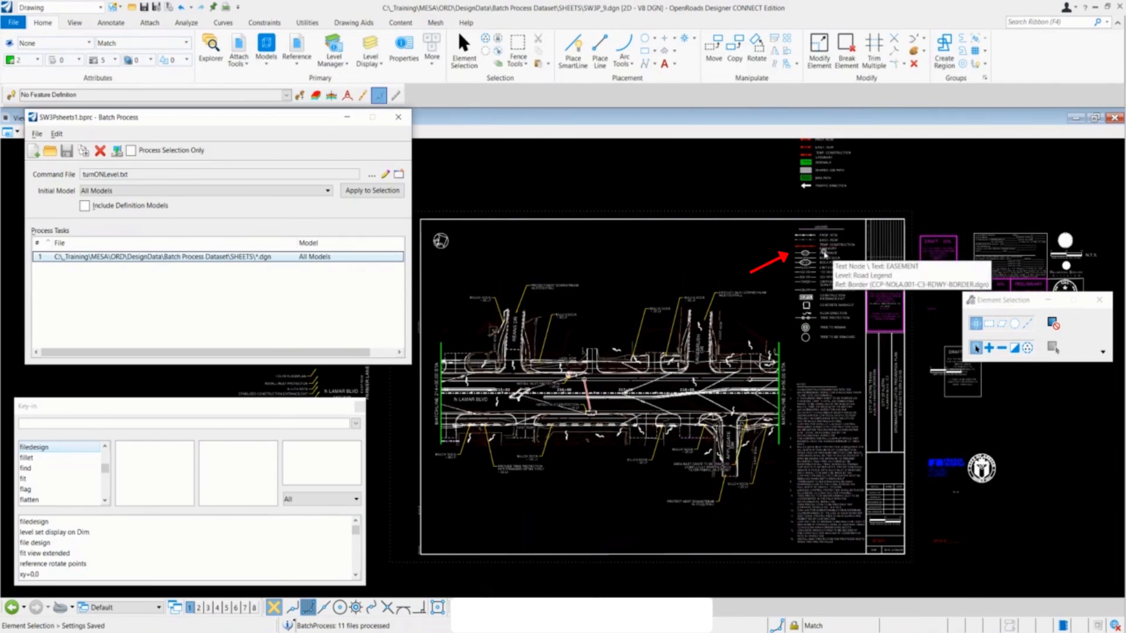
left_click(665, 269)
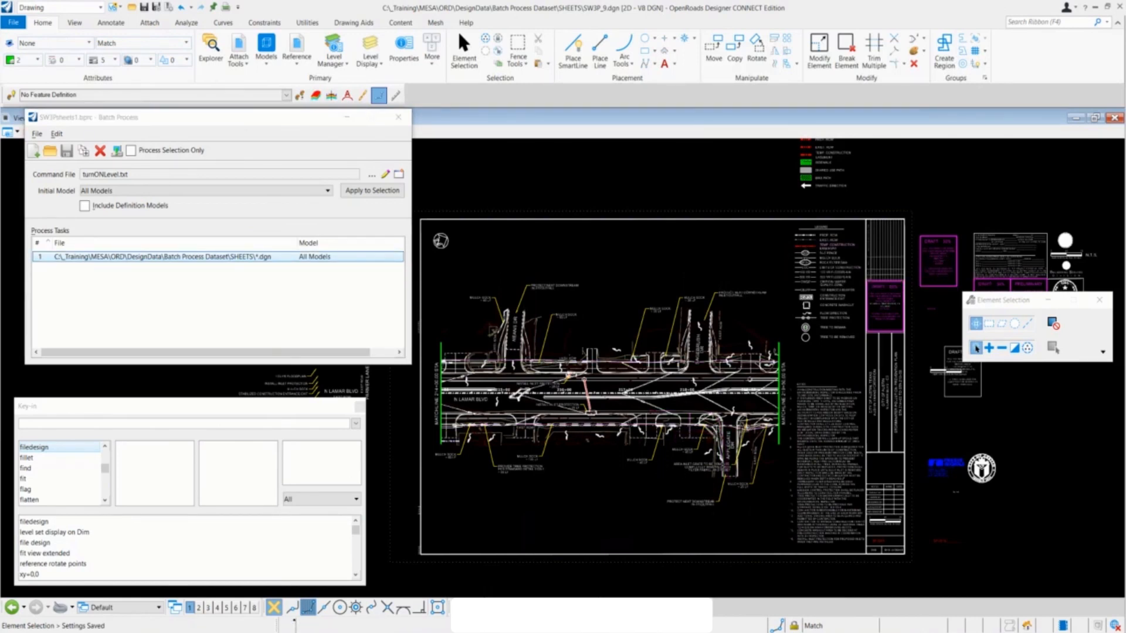
left_click_drag(213, 406, 232, 388)
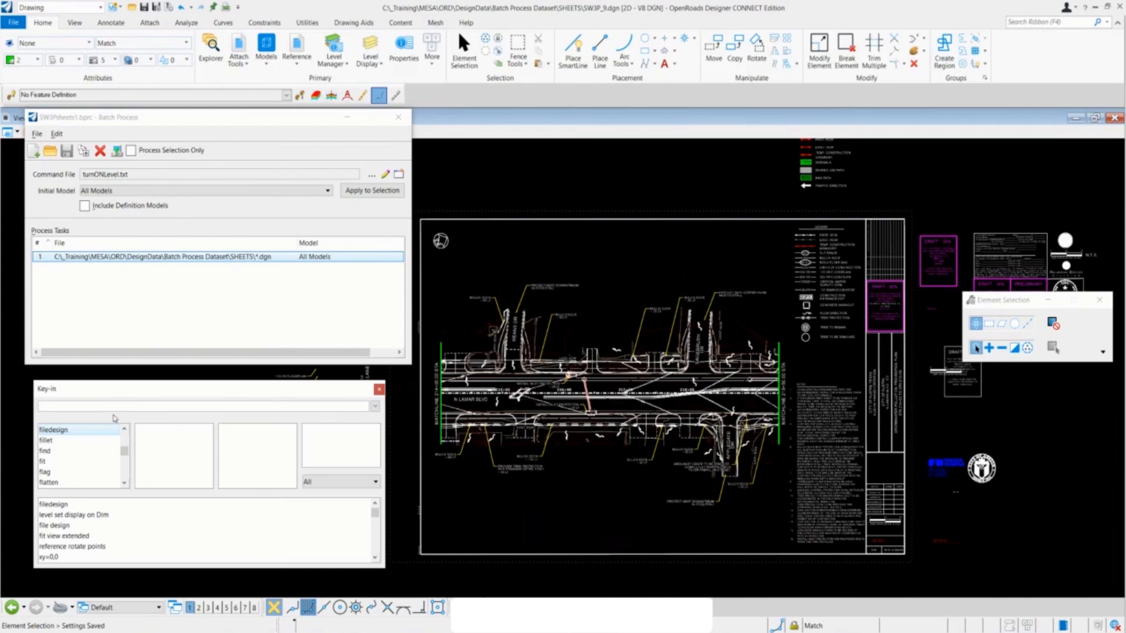
- Run the key-in reference levels OFF "Road Legend" all and apply it to the sheet view
type("reference")
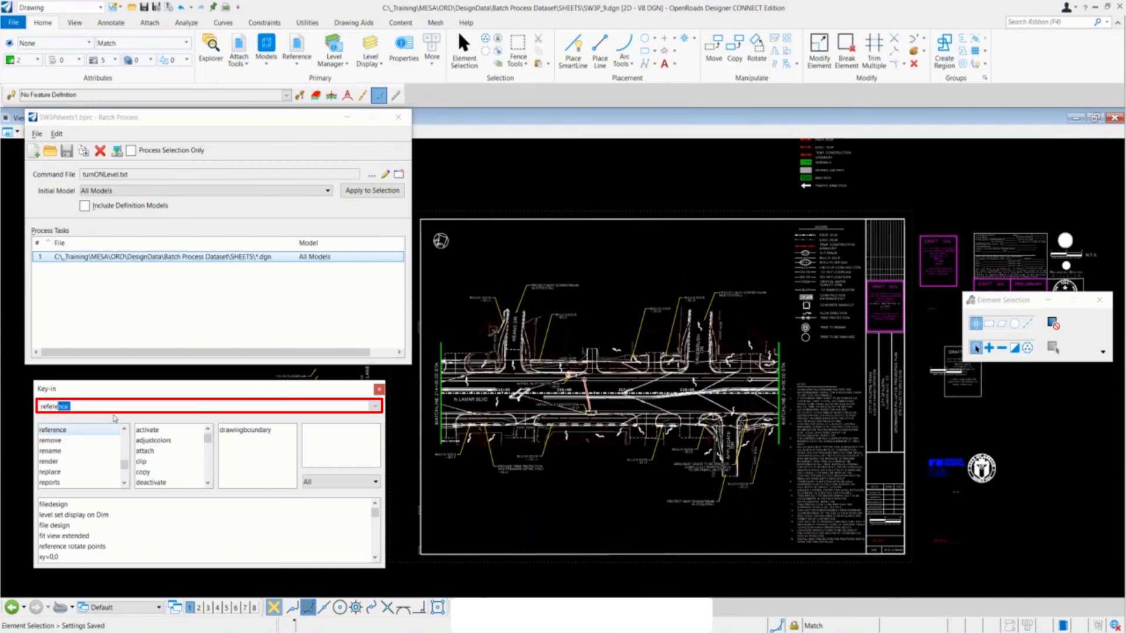
type(" levels ")
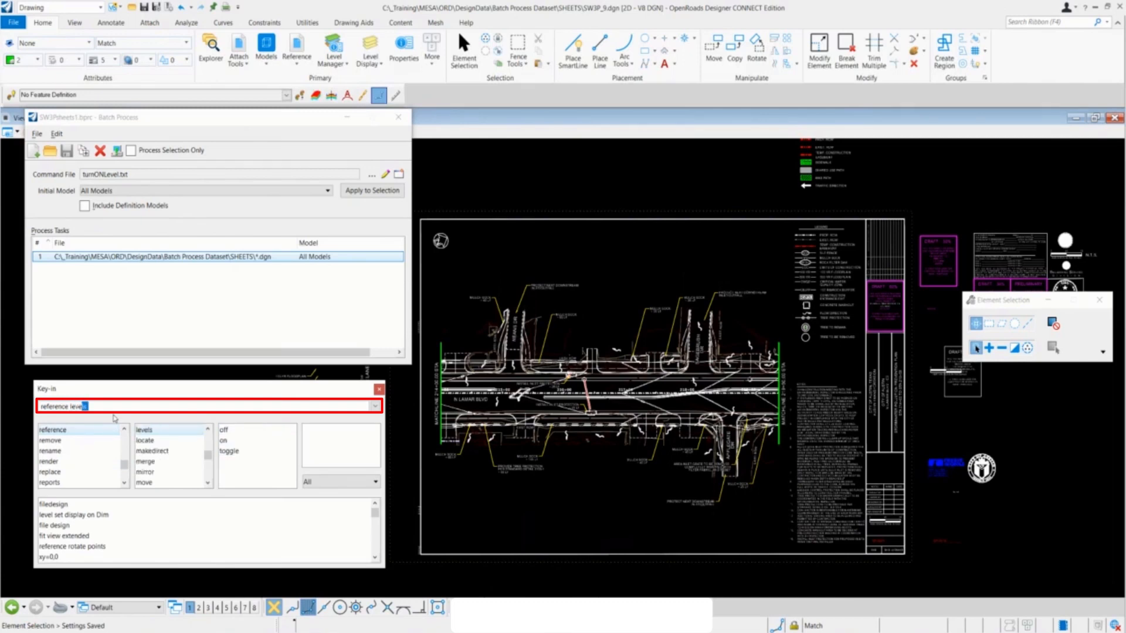
type("OFF")
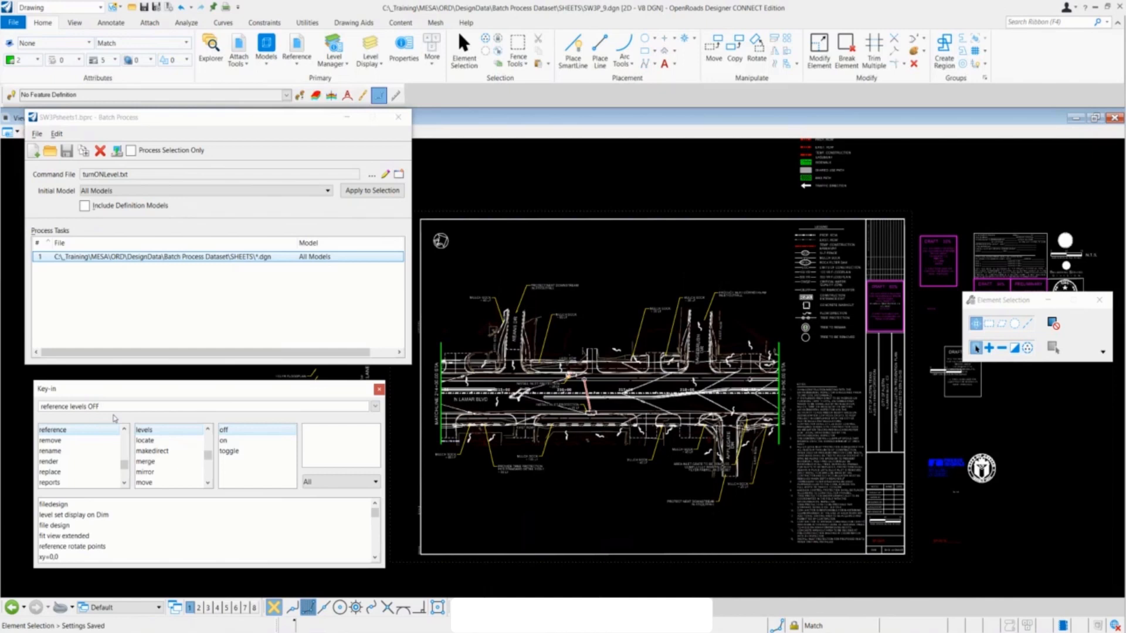
type("\"")
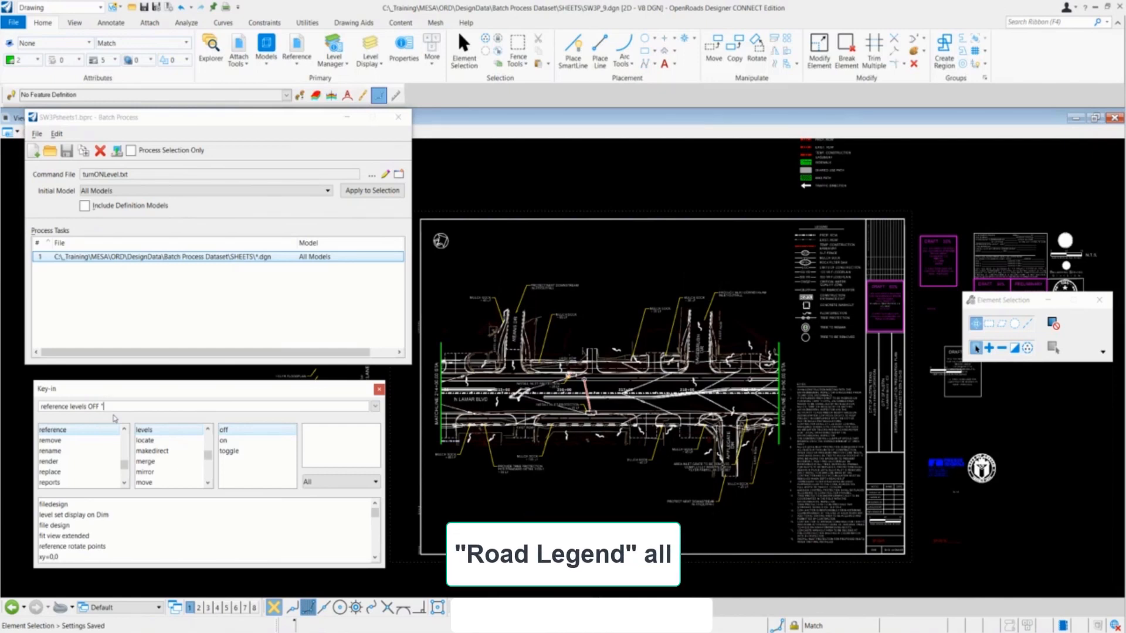
type("Road Legend")
type("all")
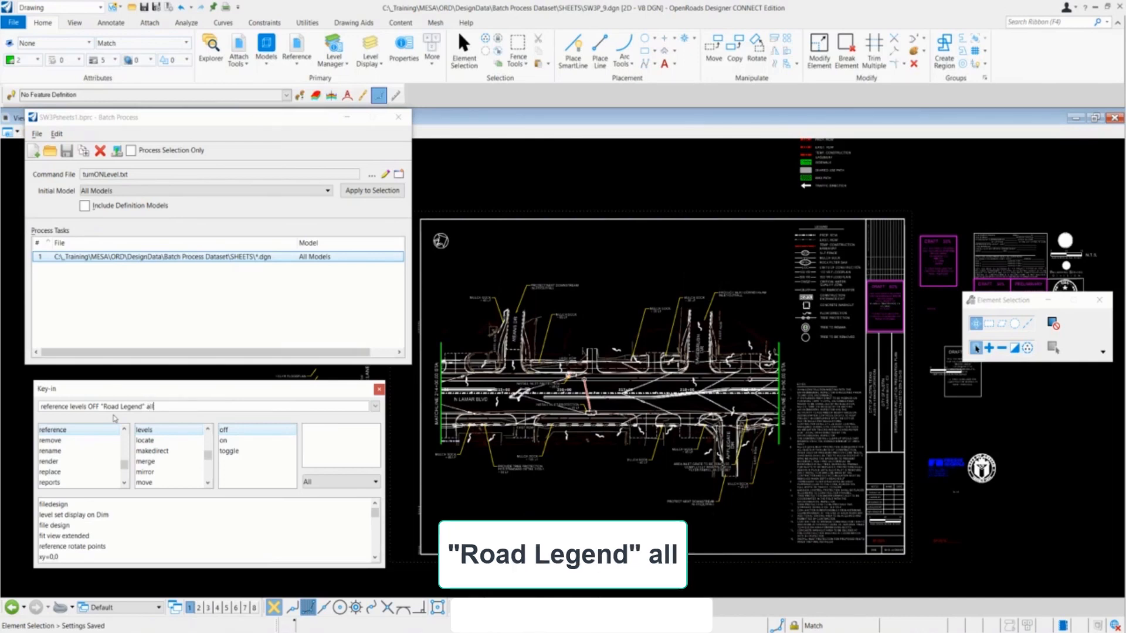
key("Return")
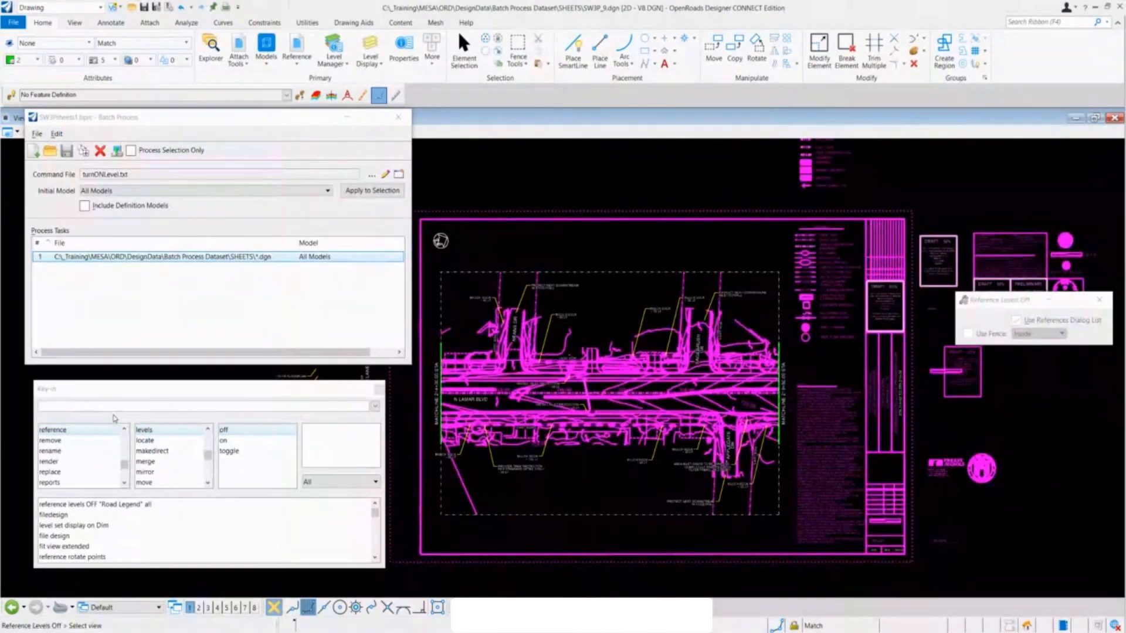
left_click(655, 172)
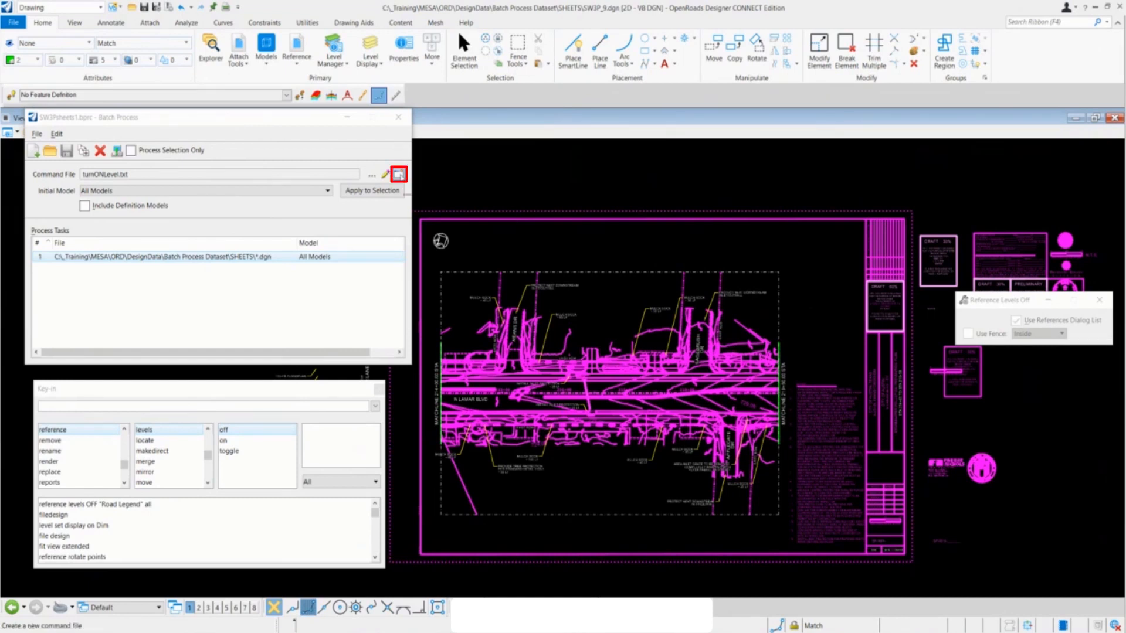
- Create a new batch command file named turnOFFRefLevel in the Batch Process Dataset's New Command Scripts folder
left_click(399, 174)
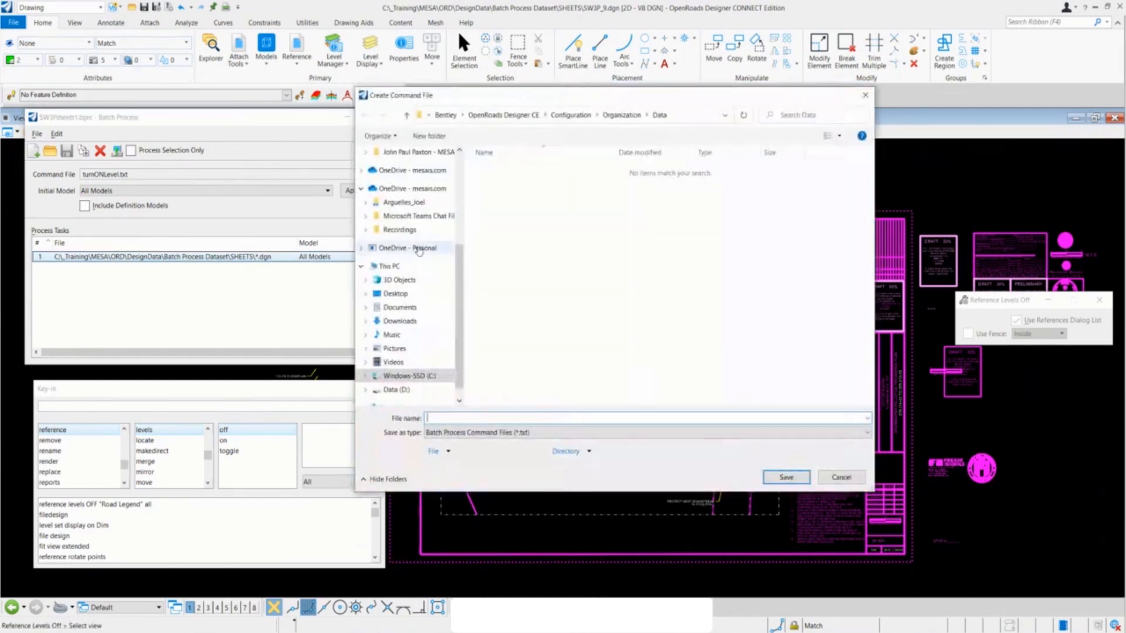
scroll(416, 252, "up", 4)
scroll(416, 252, "up", 1)
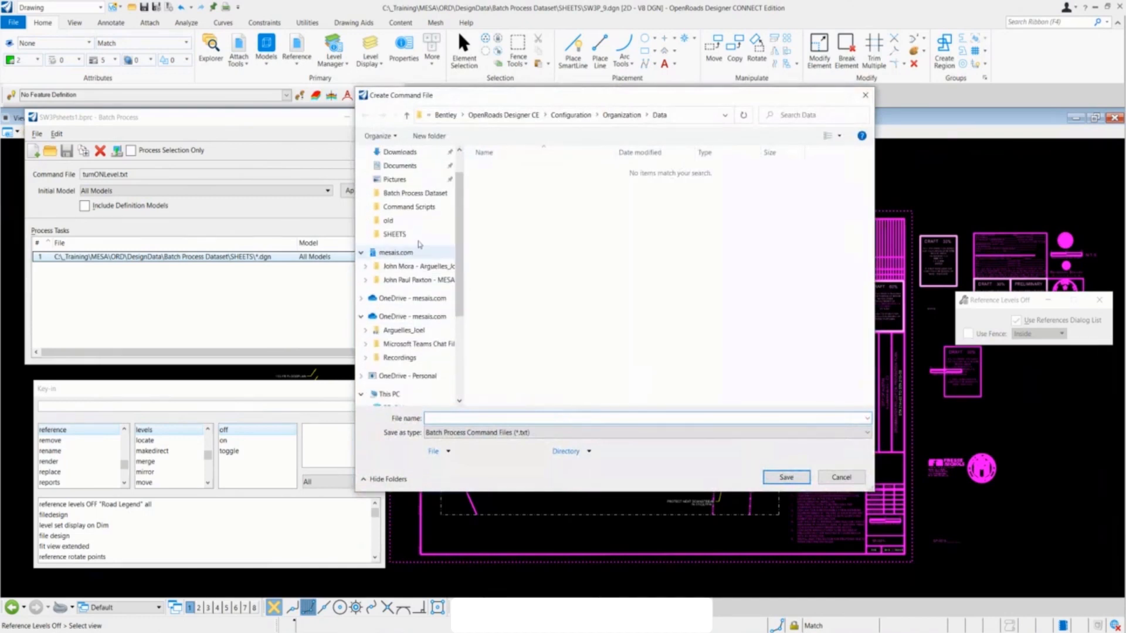
left_click(419, 207)
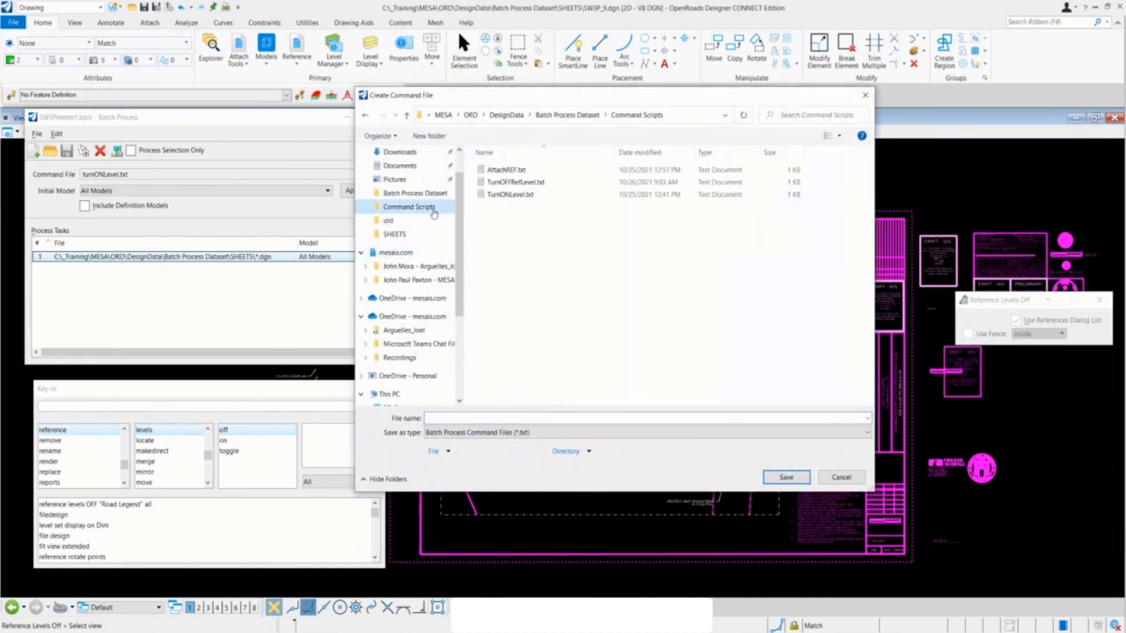
left_click(580, 115)
double_click(520, 207)
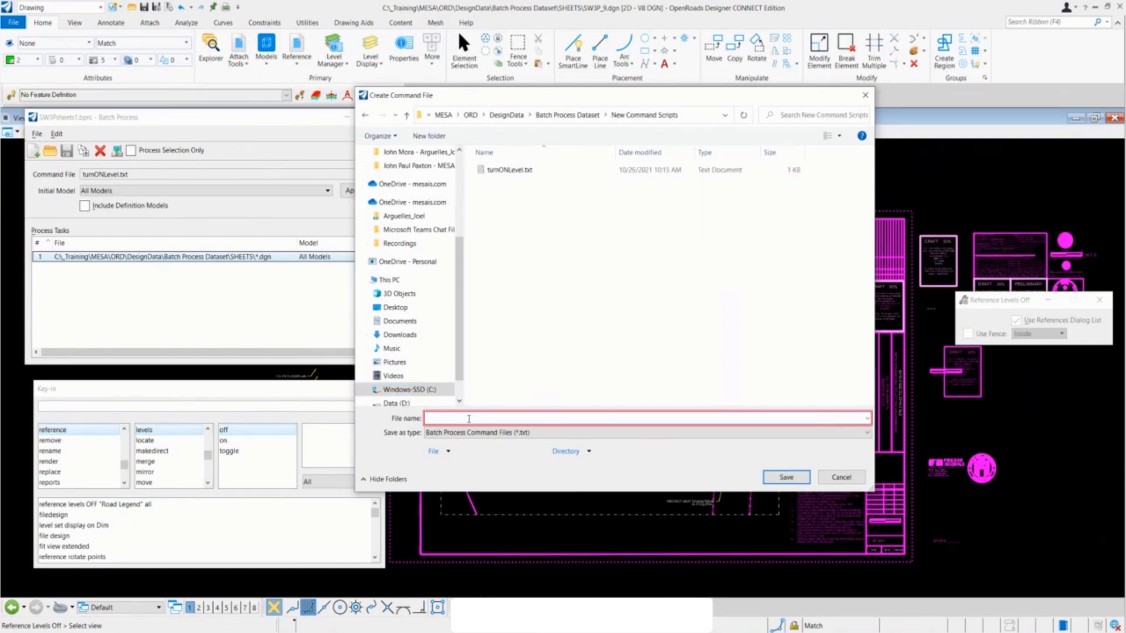
type("turnOFF")
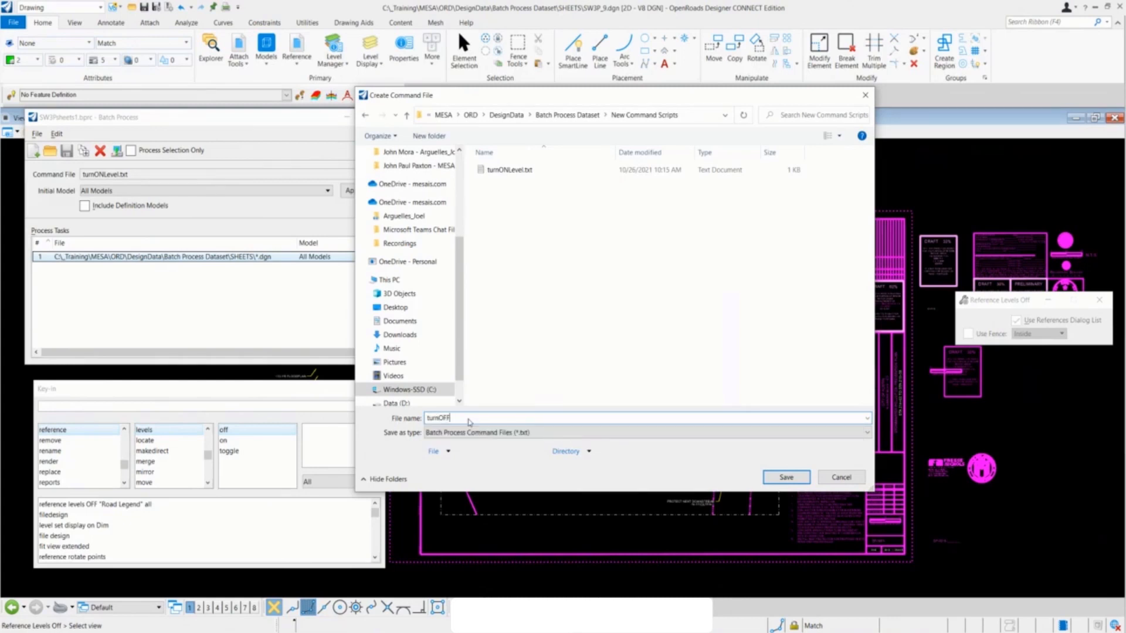
type("refLevel")
left_click(786, 476)
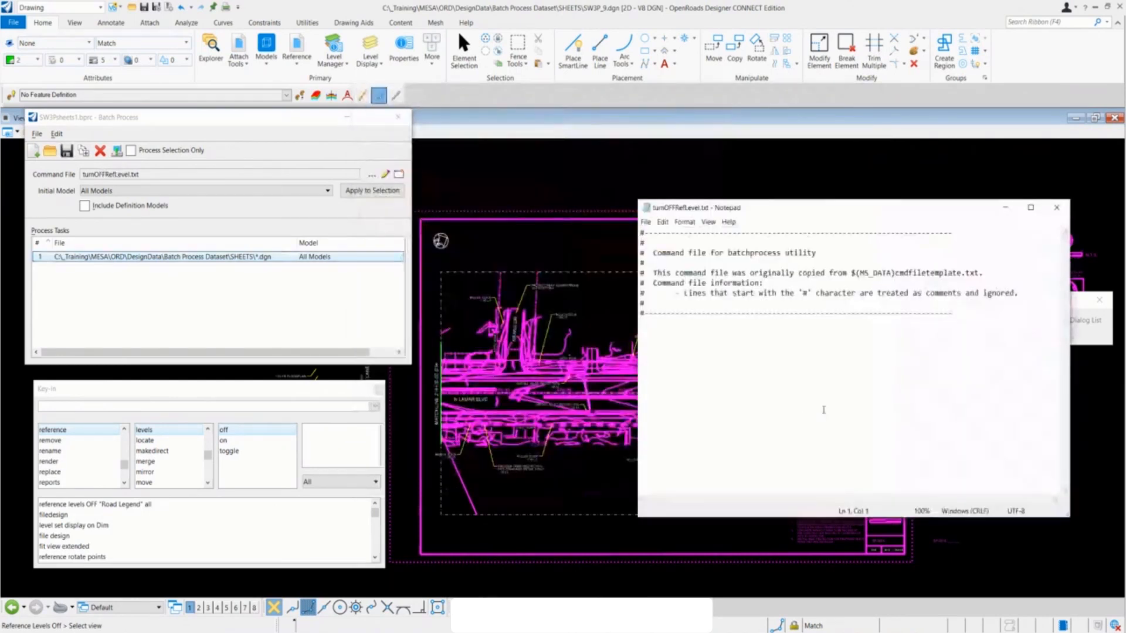
- Add the command reference levels OFF "Road Legend" all;selview all below the command file's header, followed by a blank line
left_click(799, 377)
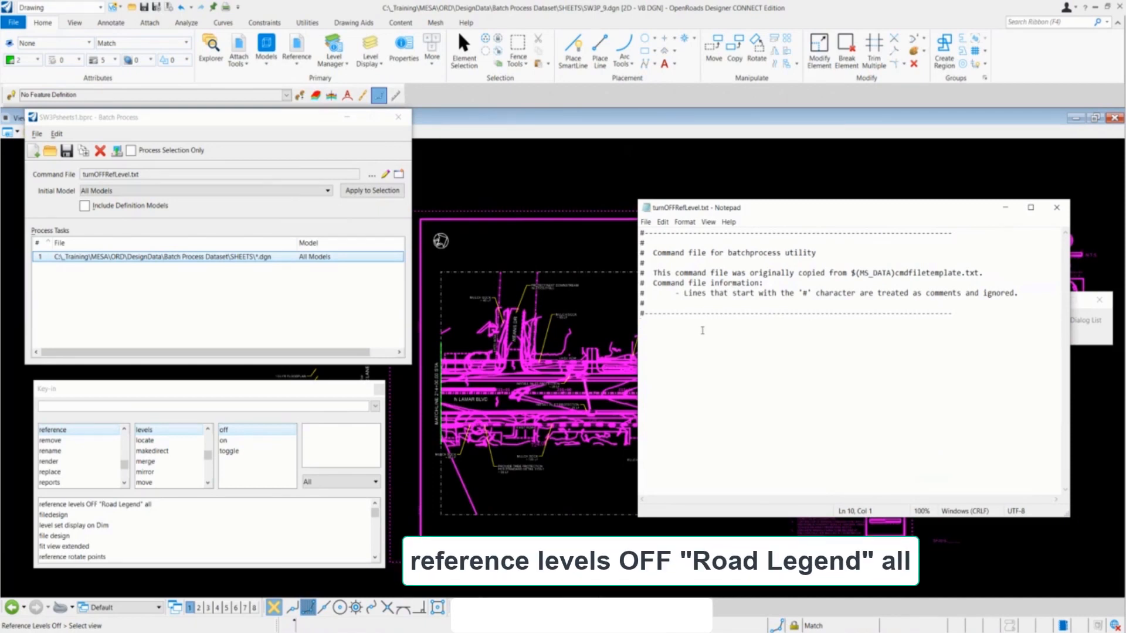
type("reference levels OFF")
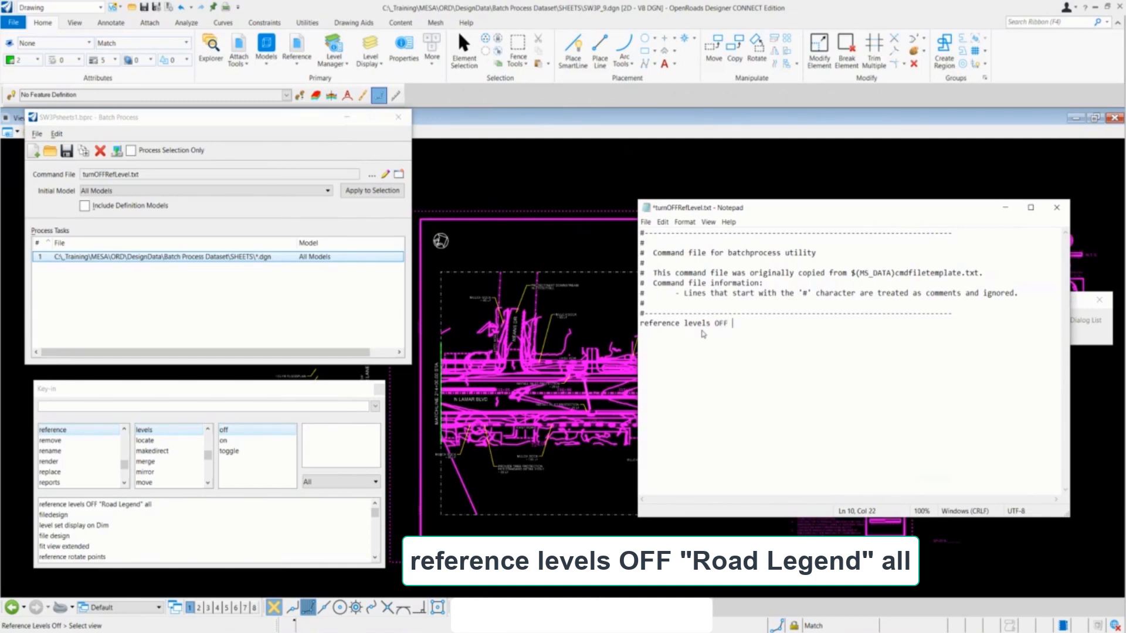
type(" \"Road Legend\" all;")
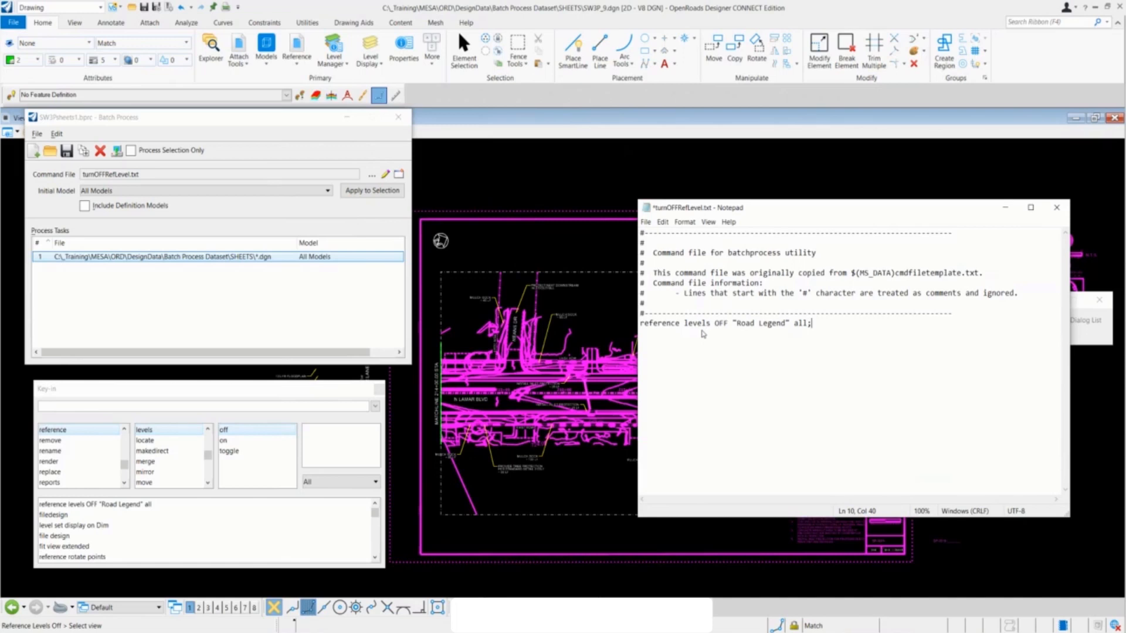
type("selview all")
scroll(434, 434, "down", 6)
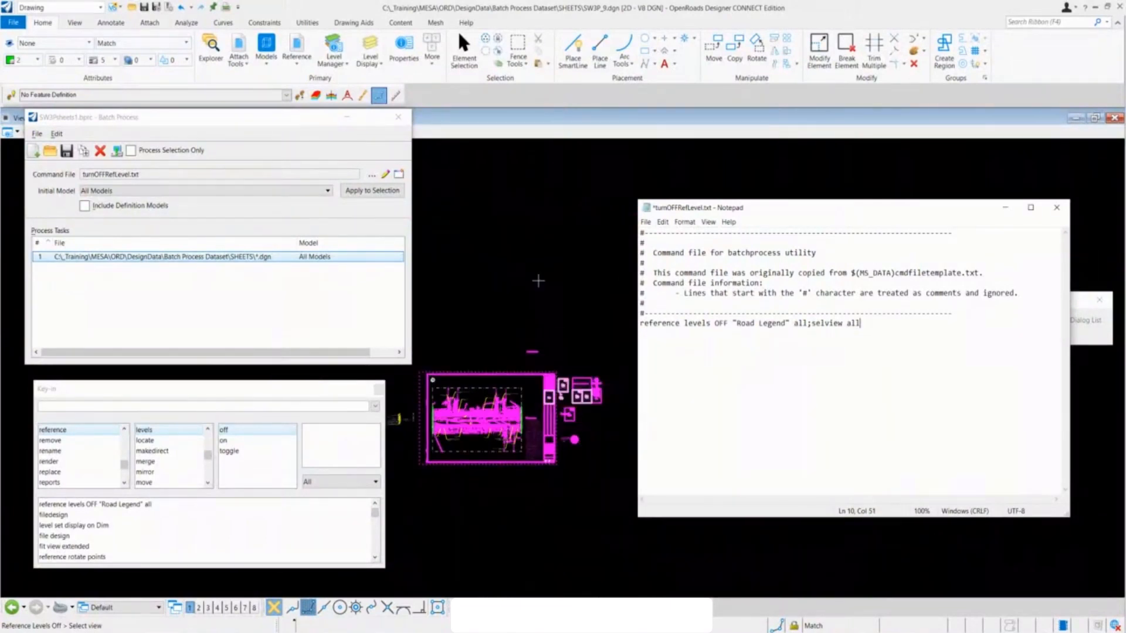
scroll(535, 280, "up", 2)
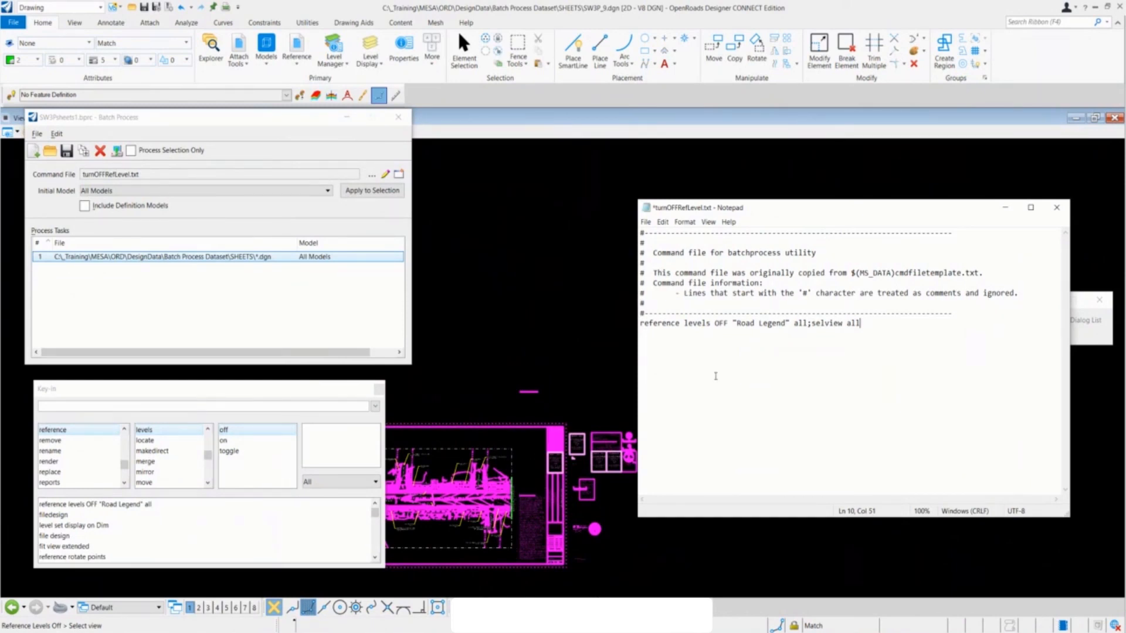
key("Return")
key("Return")
- Try out the fit view extended command by running it as a key-in
left_click(207, 410)
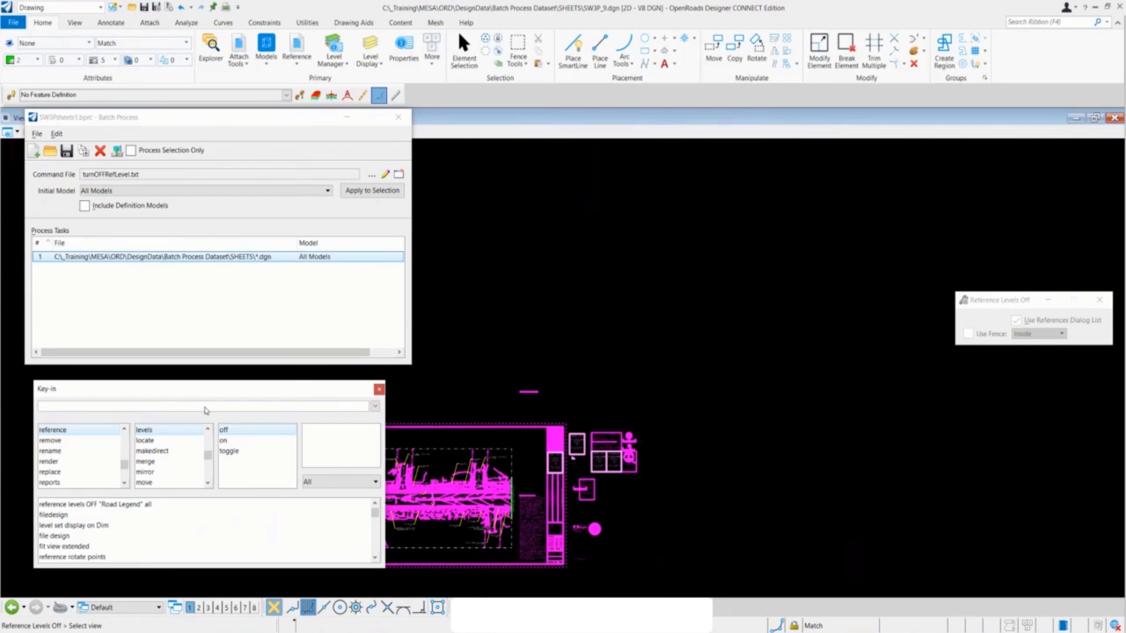
type("fi")
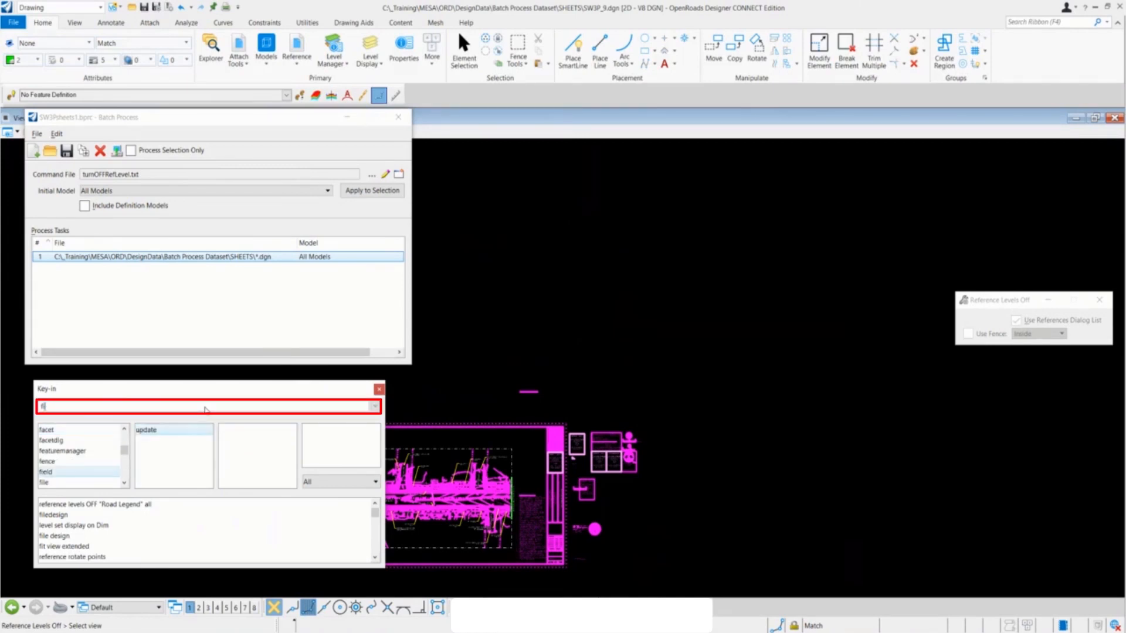
type("t view extended")
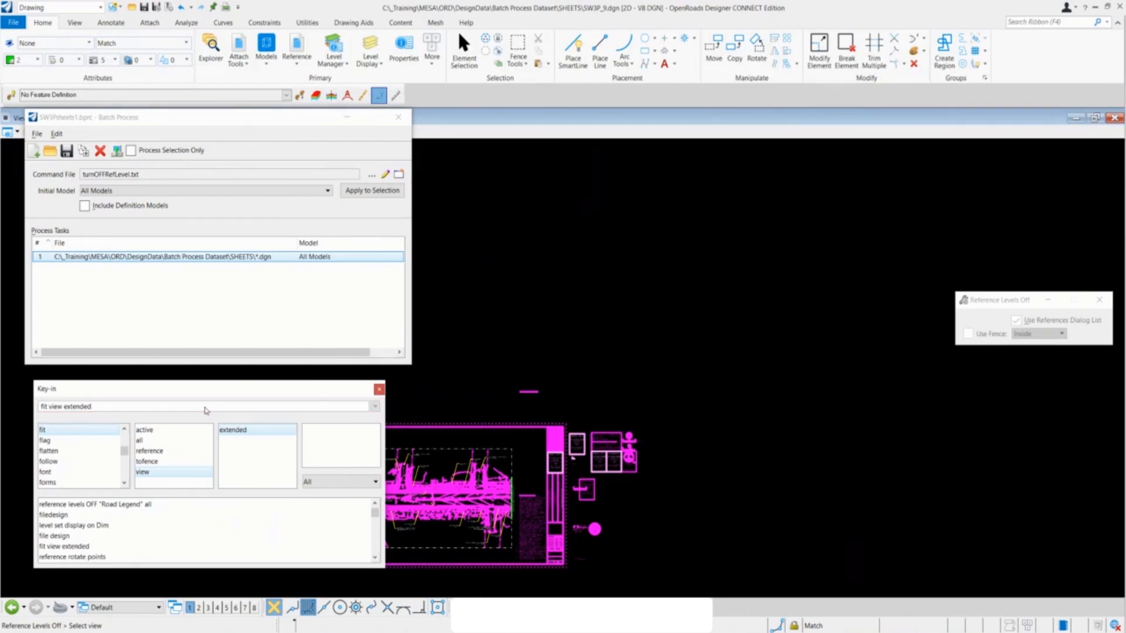
key("Return")
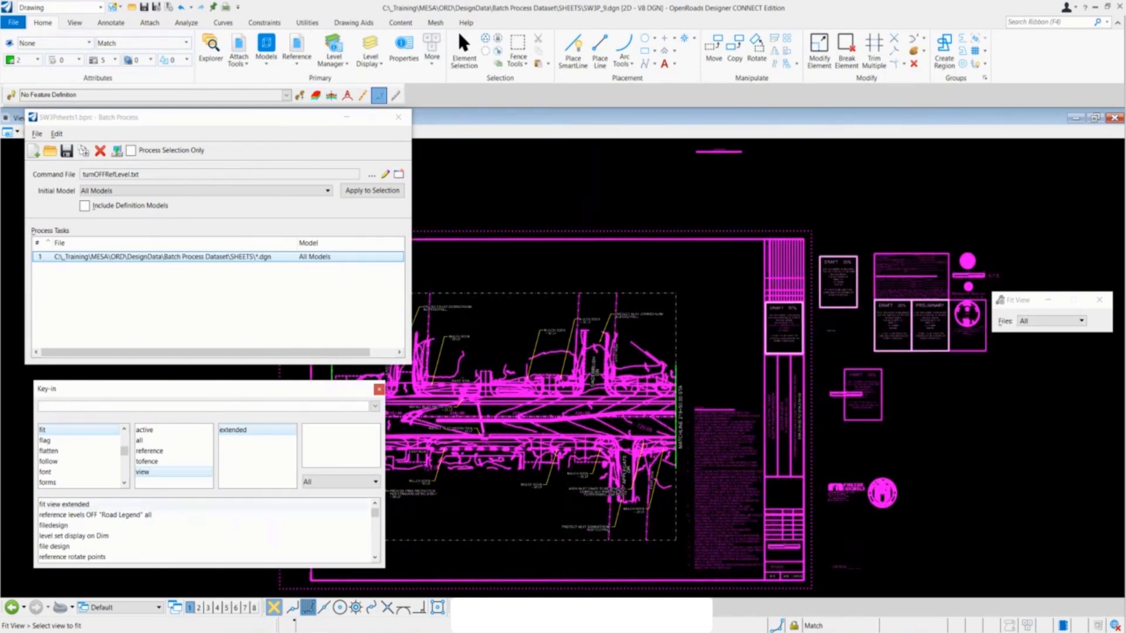
- Return to Notepad, add the commands fit view extended and filedesign to turnOFFRefLevel.txt, then save and close it
left_click(512, 626)
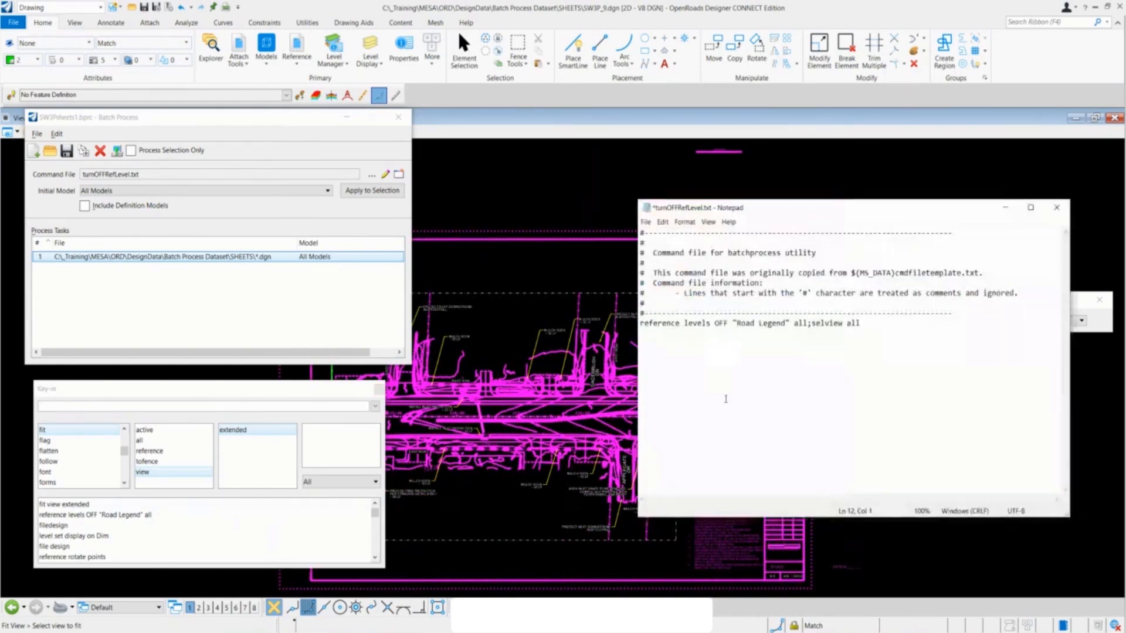
type("fit view extended")
key("Return")
type("filedesign")
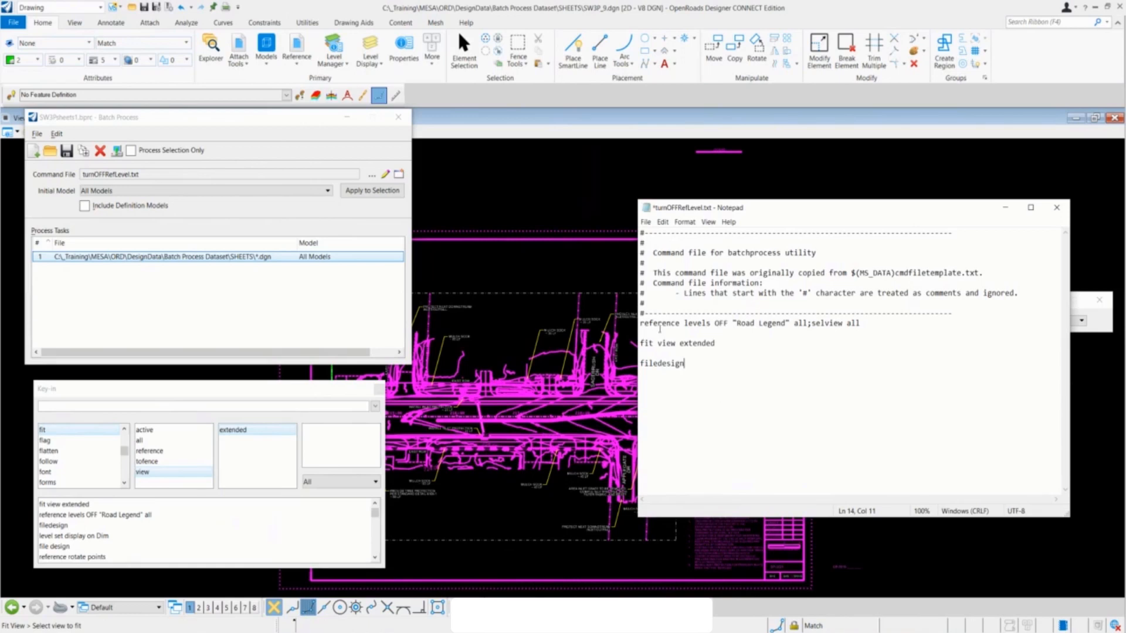
left_click(646, 221)
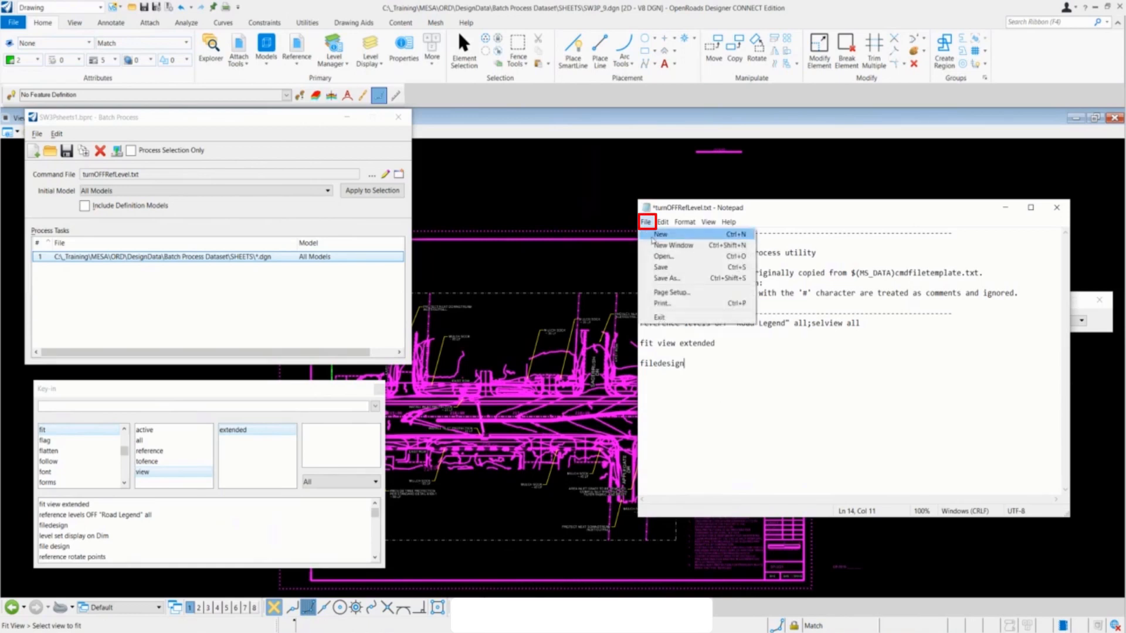
left_click(661, 267)
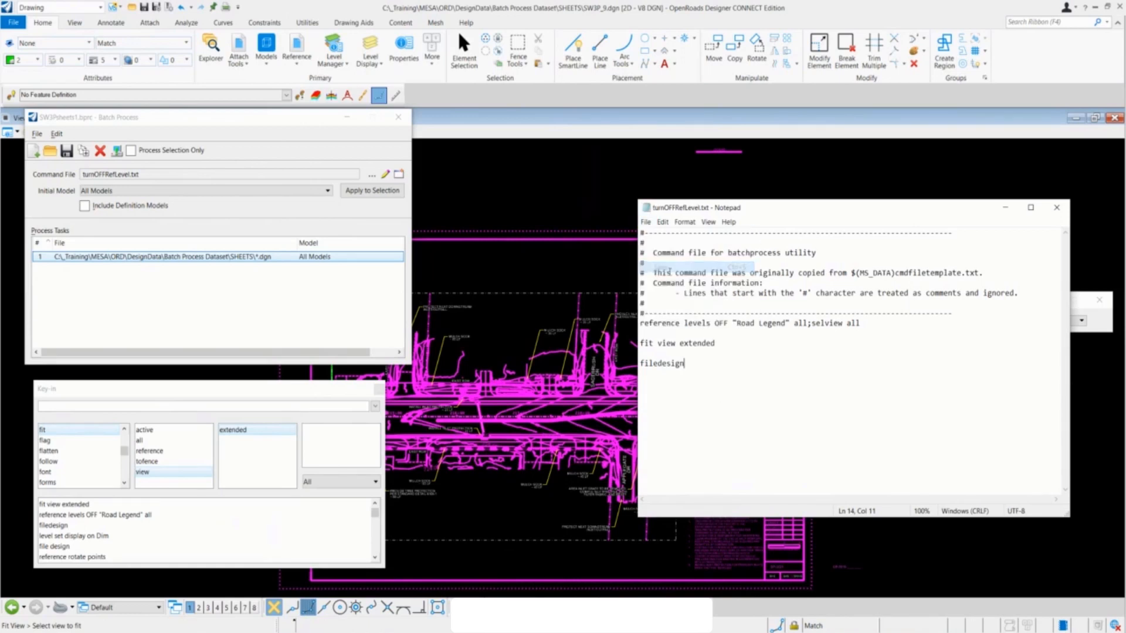
left_click(1058, 208)
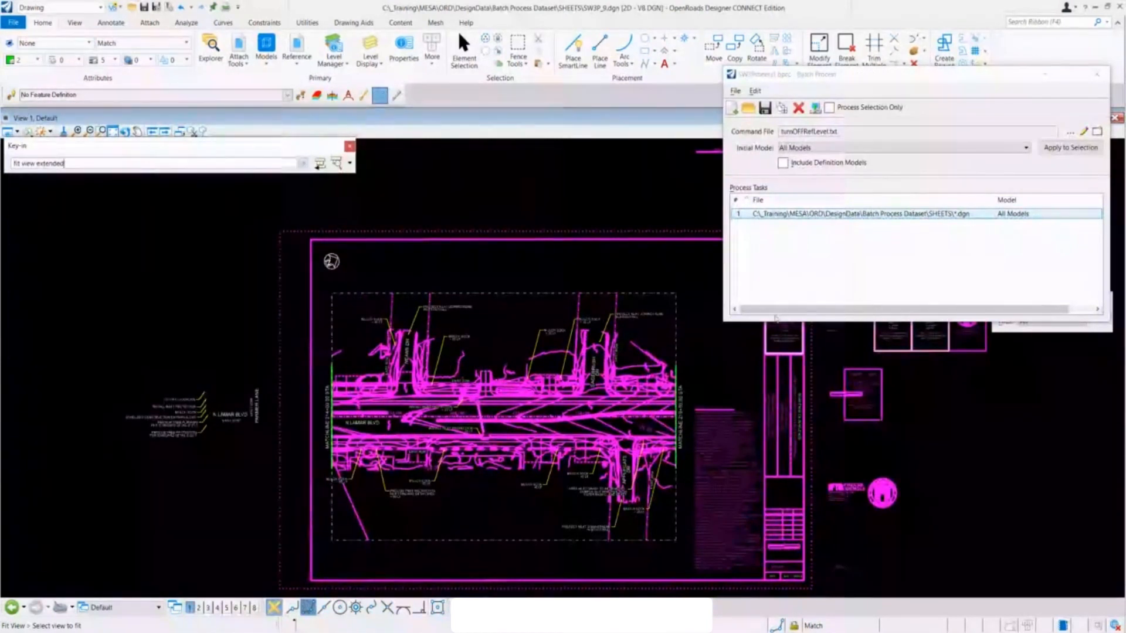
- Run the fit view extended key-in again from the collapsed Key-in window
left_click(319, 163)
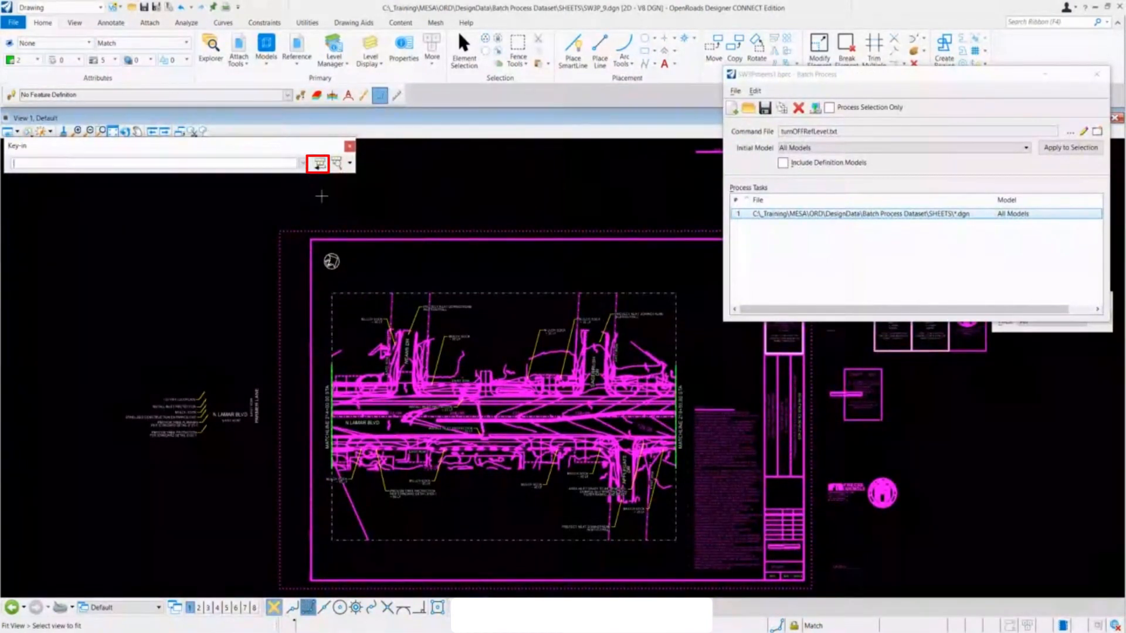
left_click(337, 166)
left_click_drag(266, 144, 268, 145)
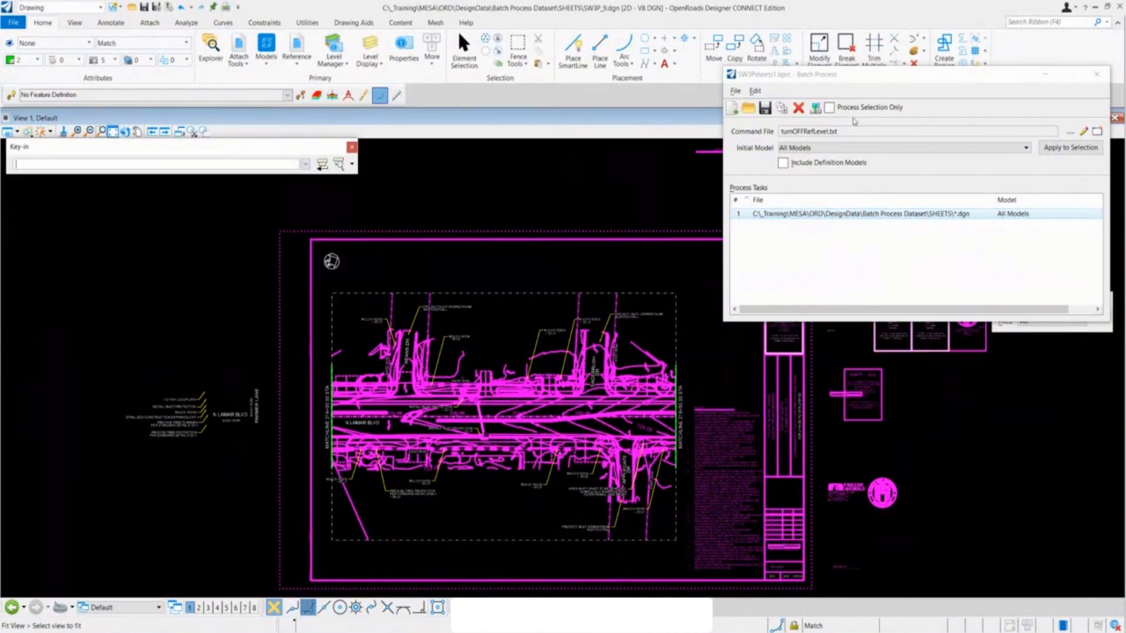
- Review turnOFFRefLevel.txt in Notepad and close it, and run the batch process on all SW3P sheet files
left_click(1083, 130)
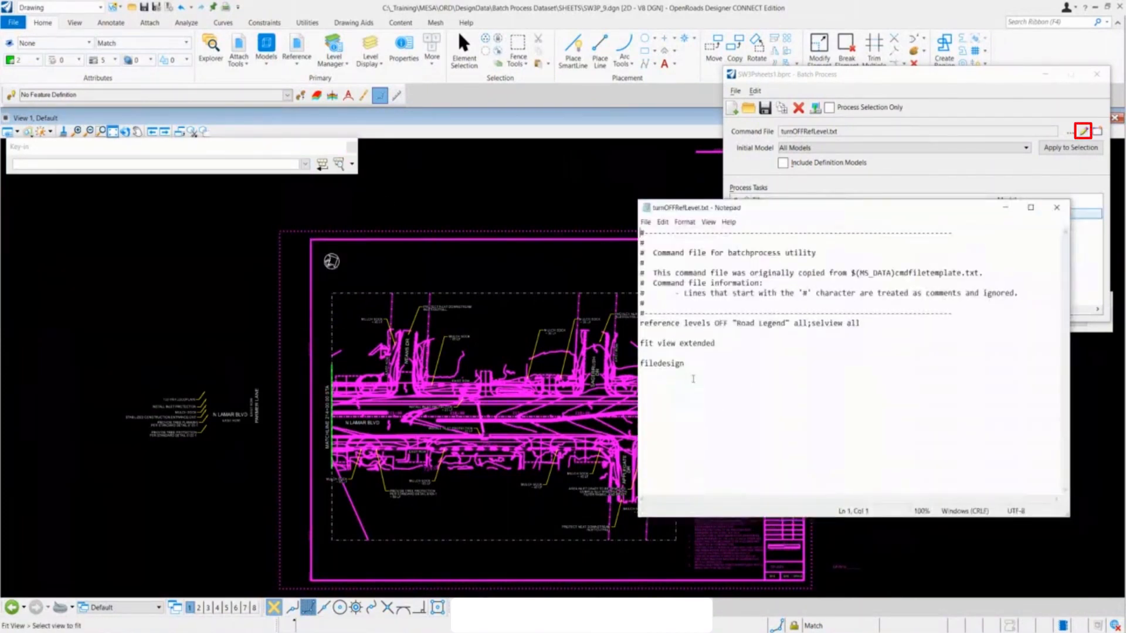
left_click(1057, 208)
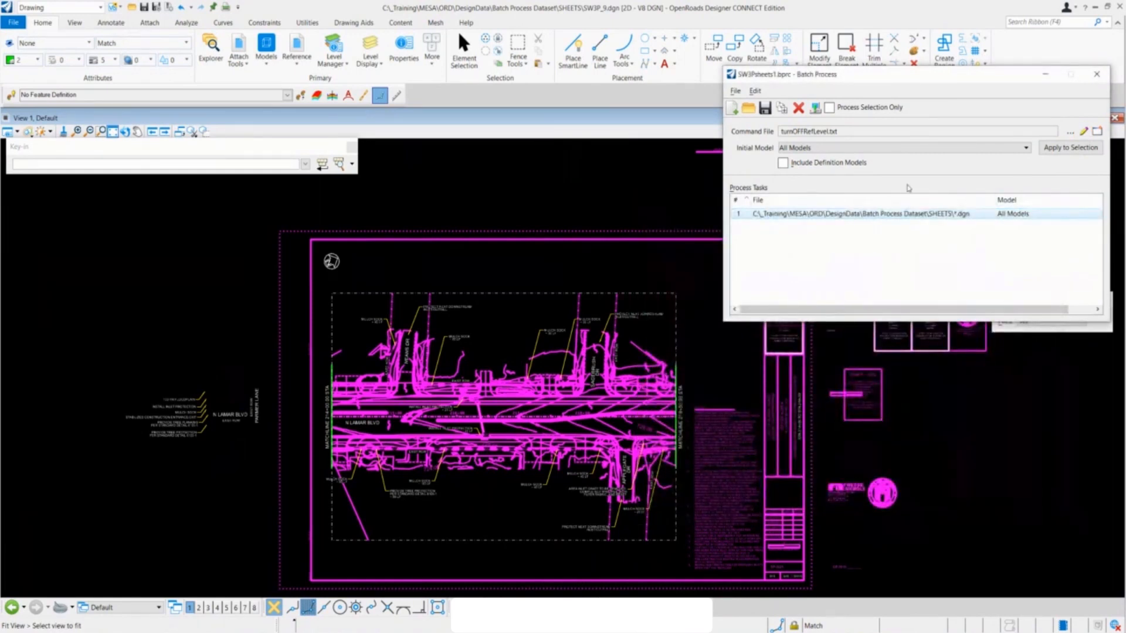
left_click(815, 107)
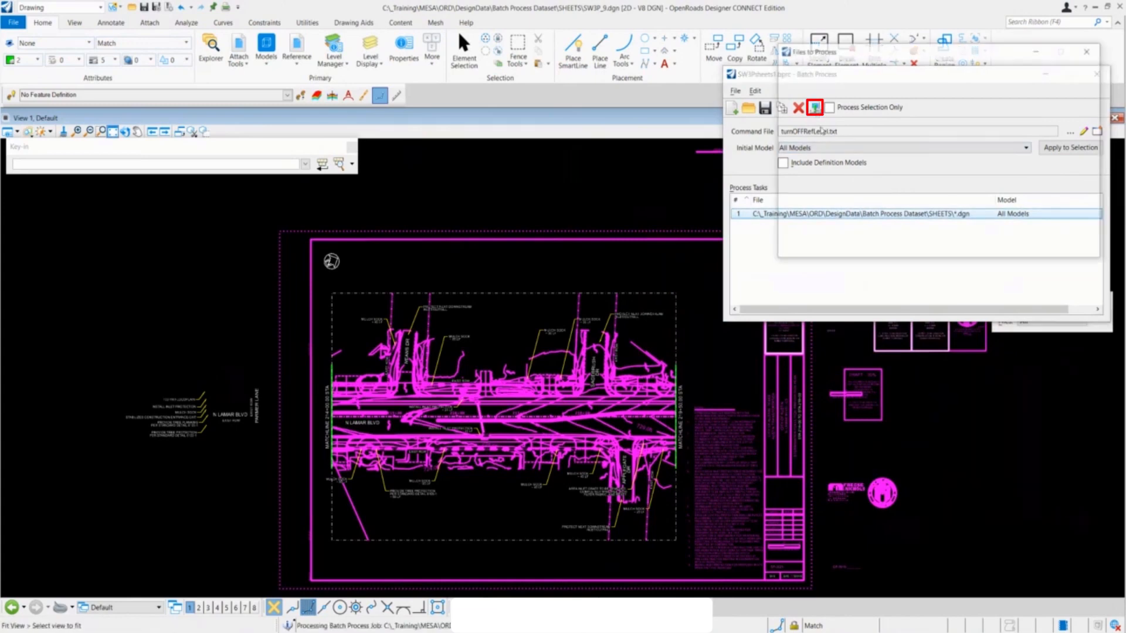
left_click_drag(938, 53, 555, 57)
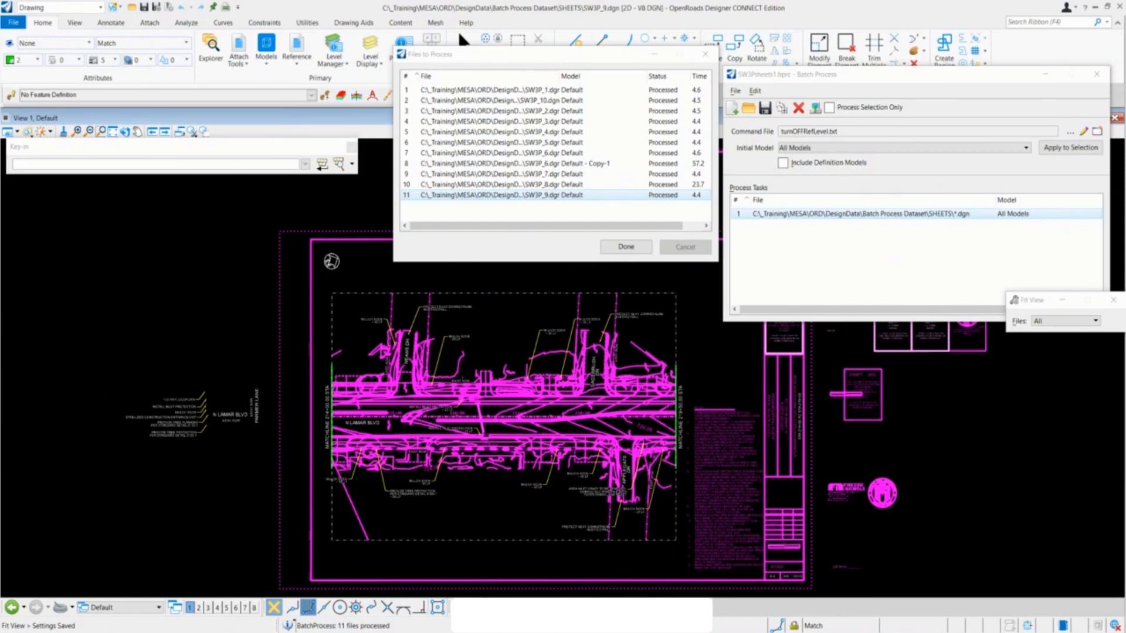
left_click(625, 247)
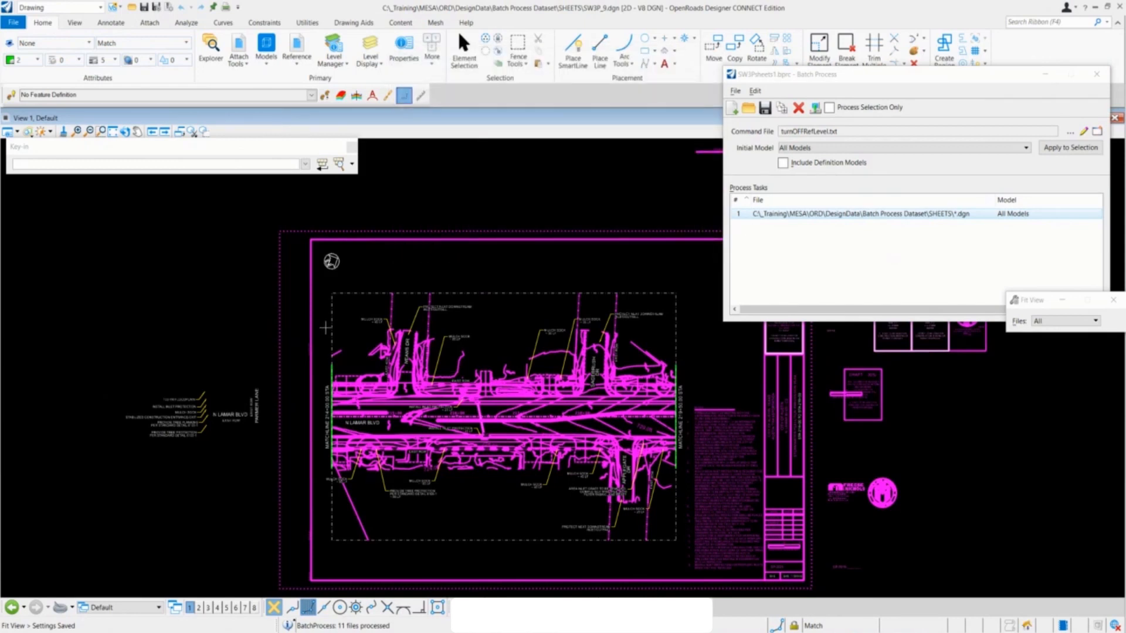
scroll(325, 327, "down", 1)
scroll(611, 334, "up", 1)
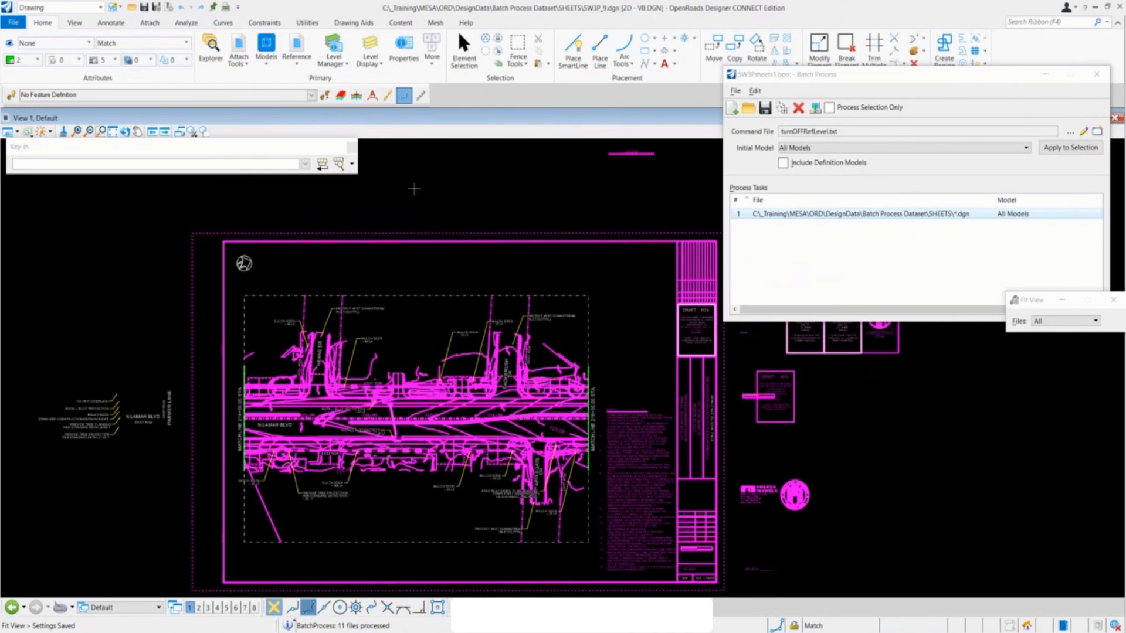
left_click_drag(187, 150, 188, 164)
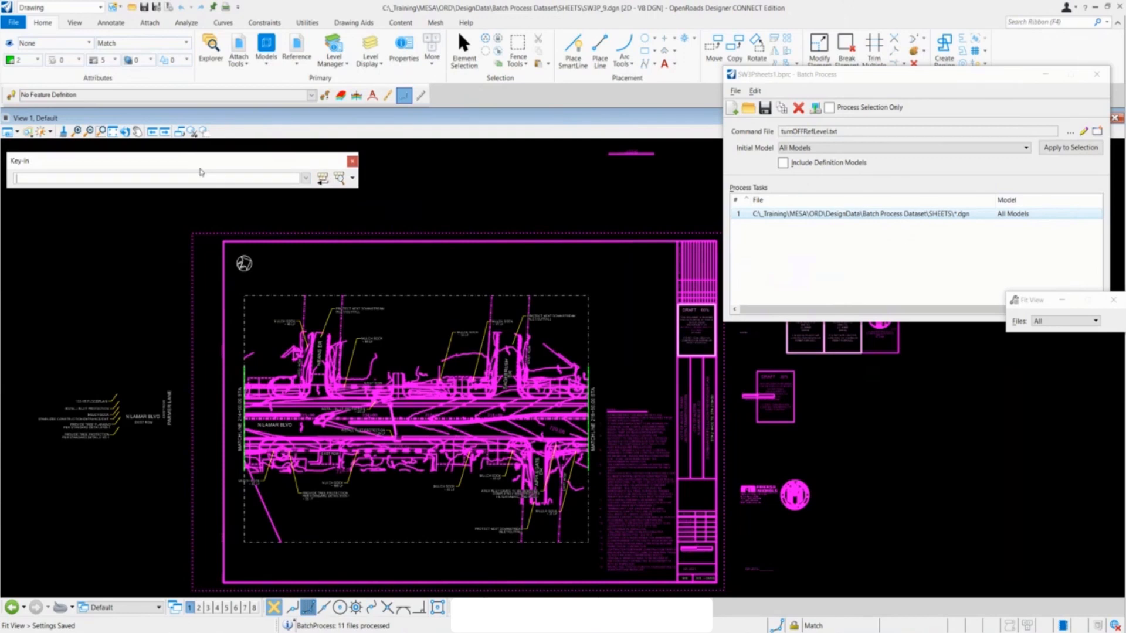
left_click(339, 180)
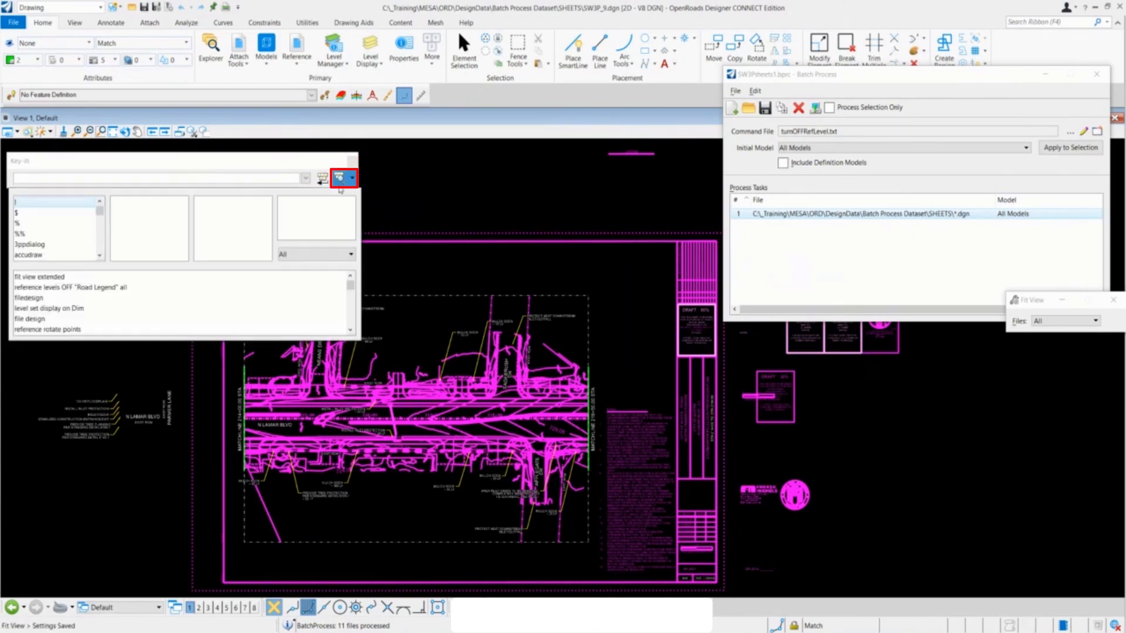
left_click(56, 177)
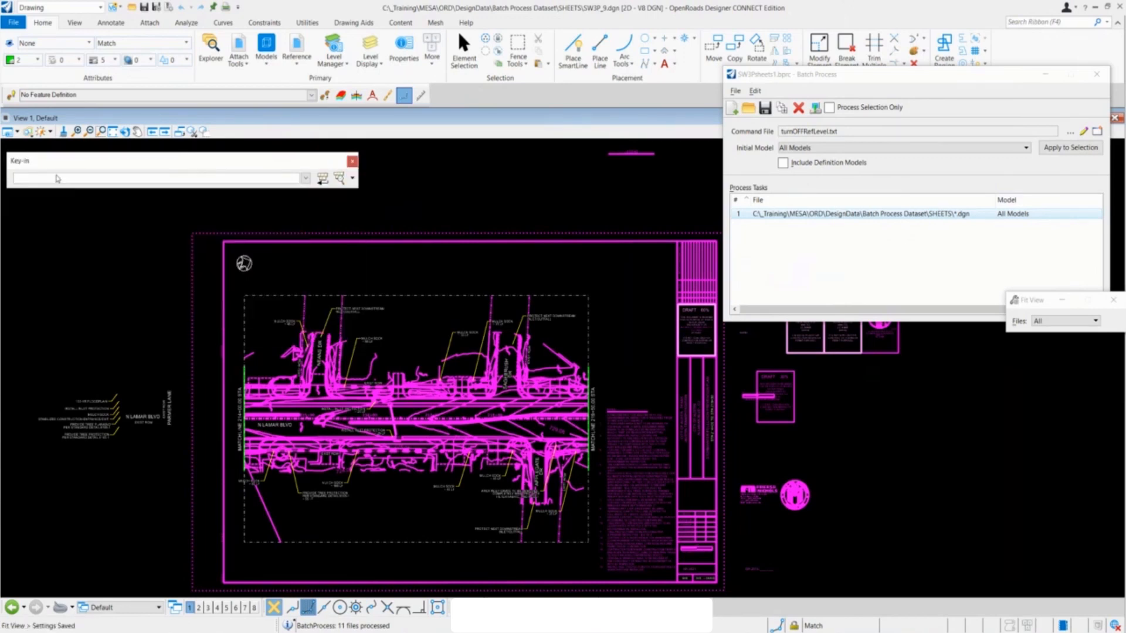
left_click(352, 180)
left_click(351, 181)
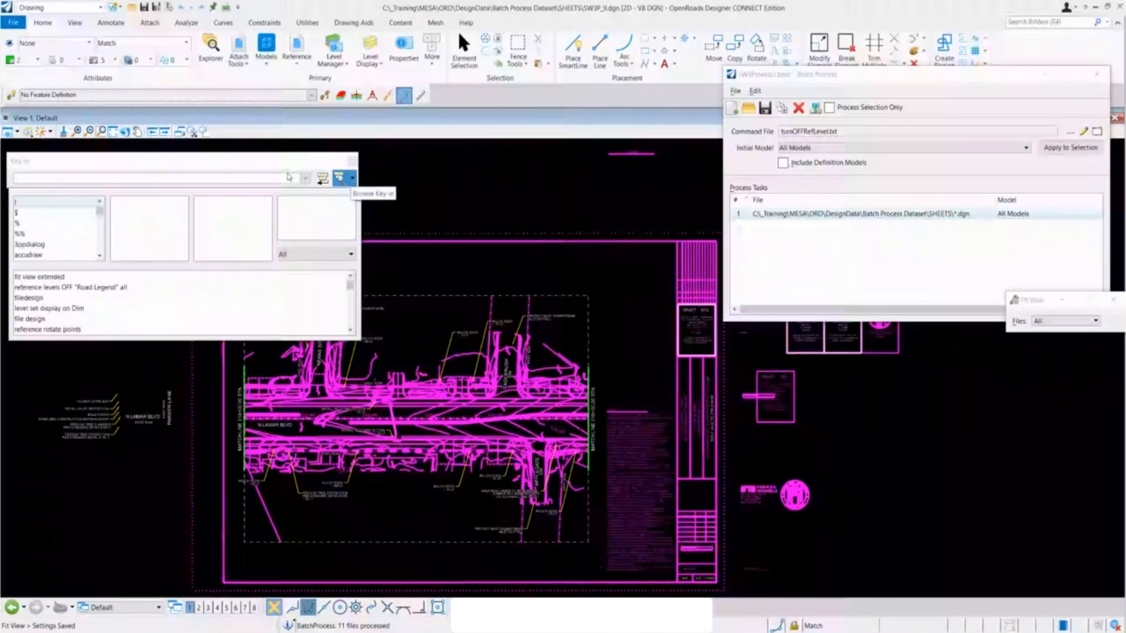
- Start attaching a reference by running the reference attach key-in
left_click(114, 181)
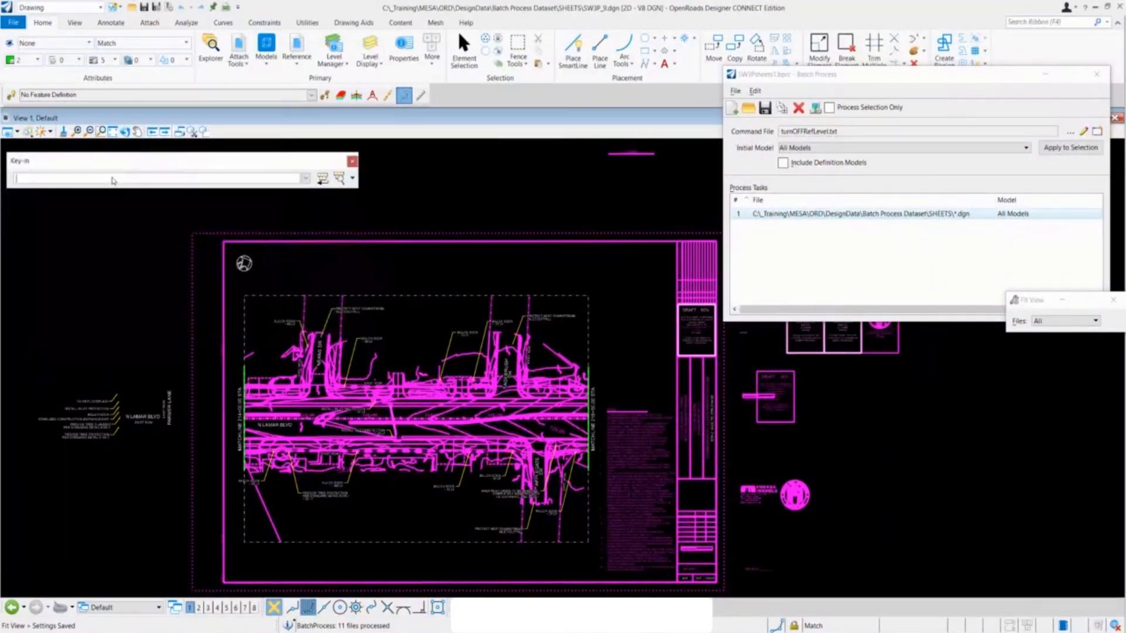
type("referenc")
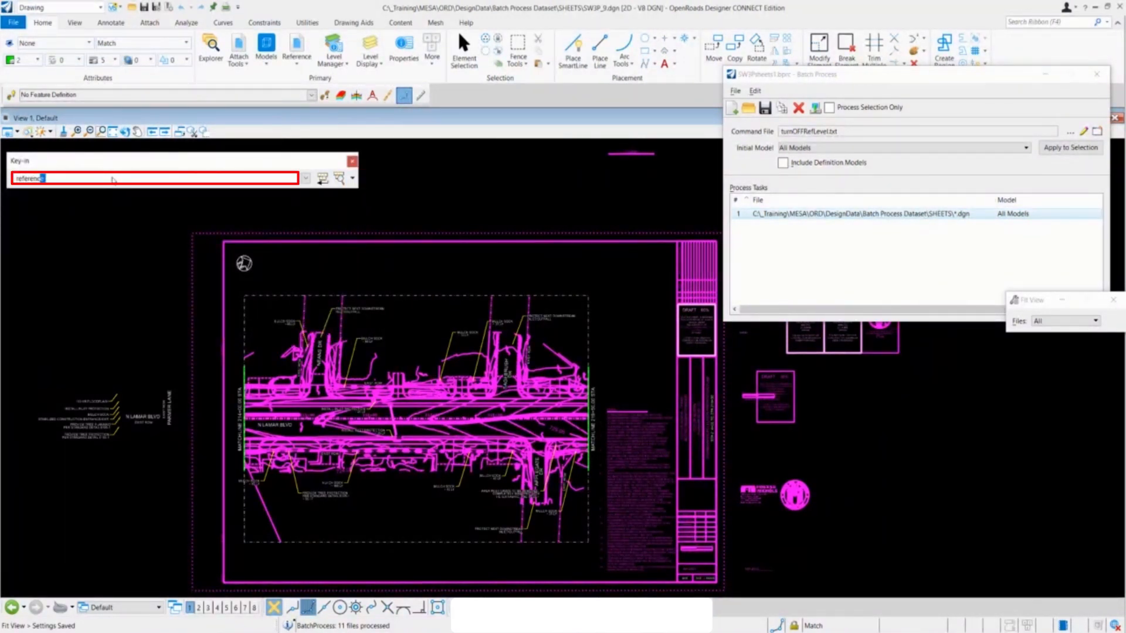
type("e attach")
key("Return")
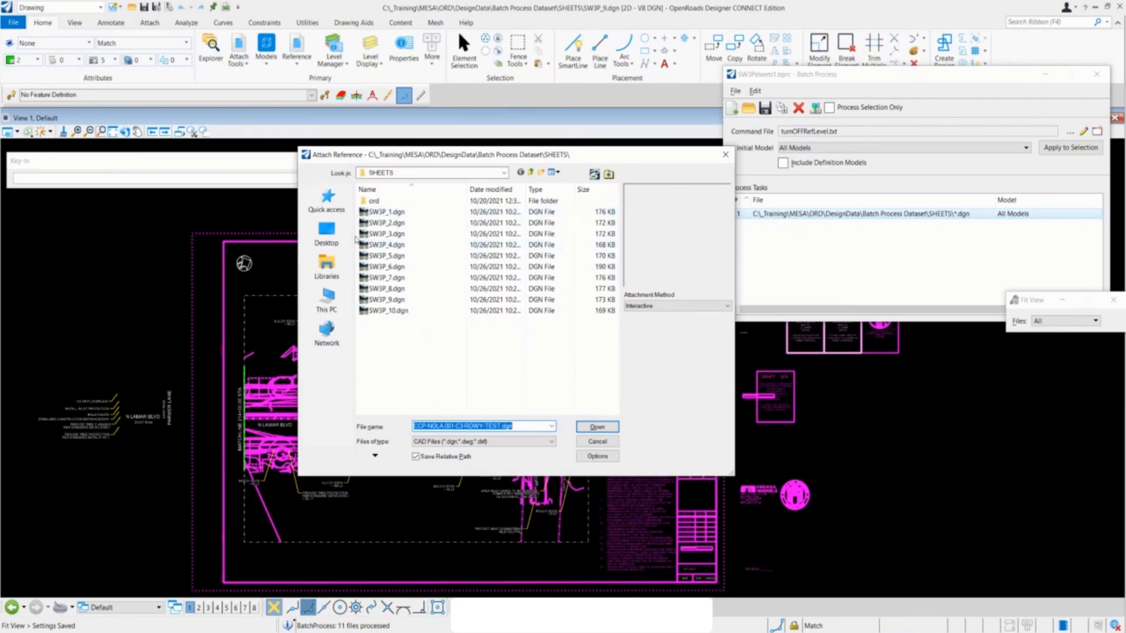
- Open CCP-NOLA.001-C3-RDWY-TEST.dgn from D:\Clients\CAS\NOLA\BASEFILES as the reference file to attach
left_click(327, 300)
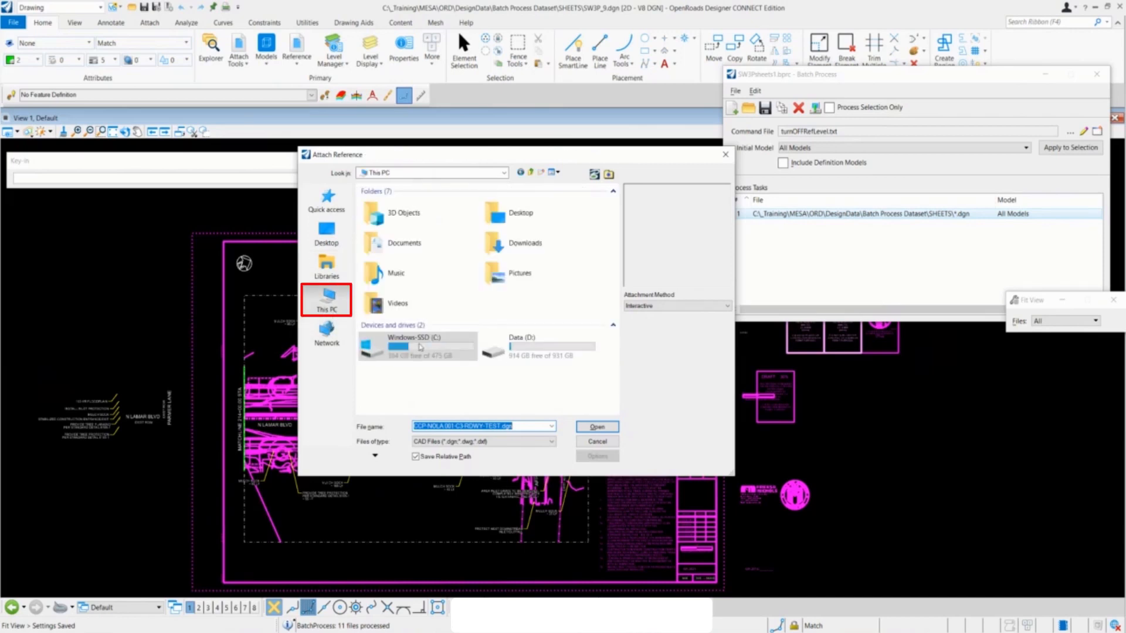
double_click(452, 349)
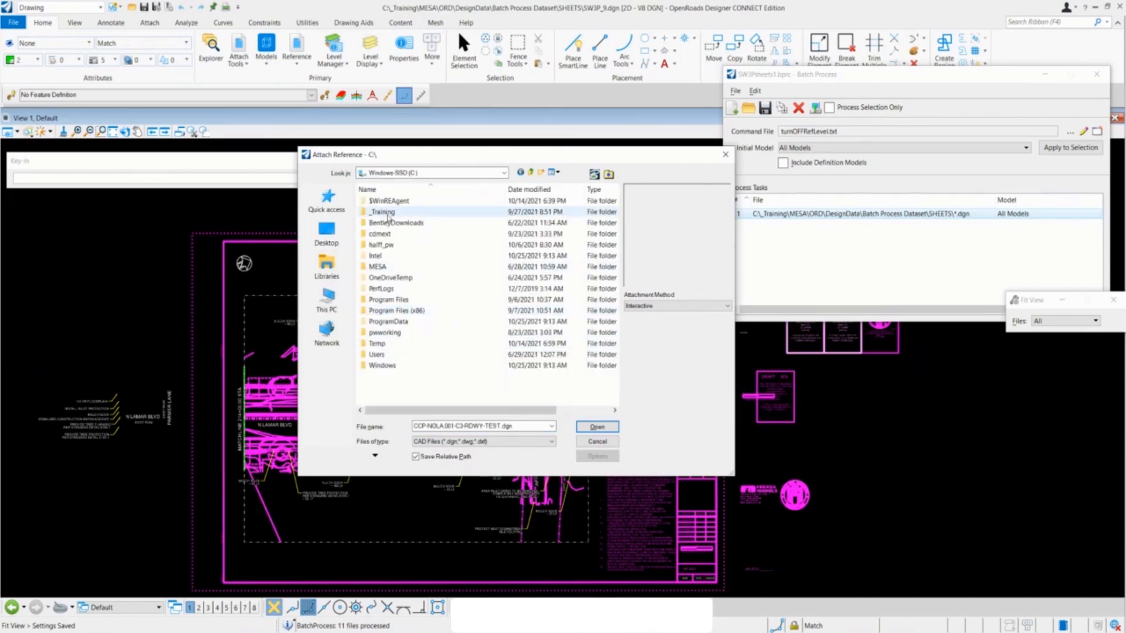
left_click(327, 299)
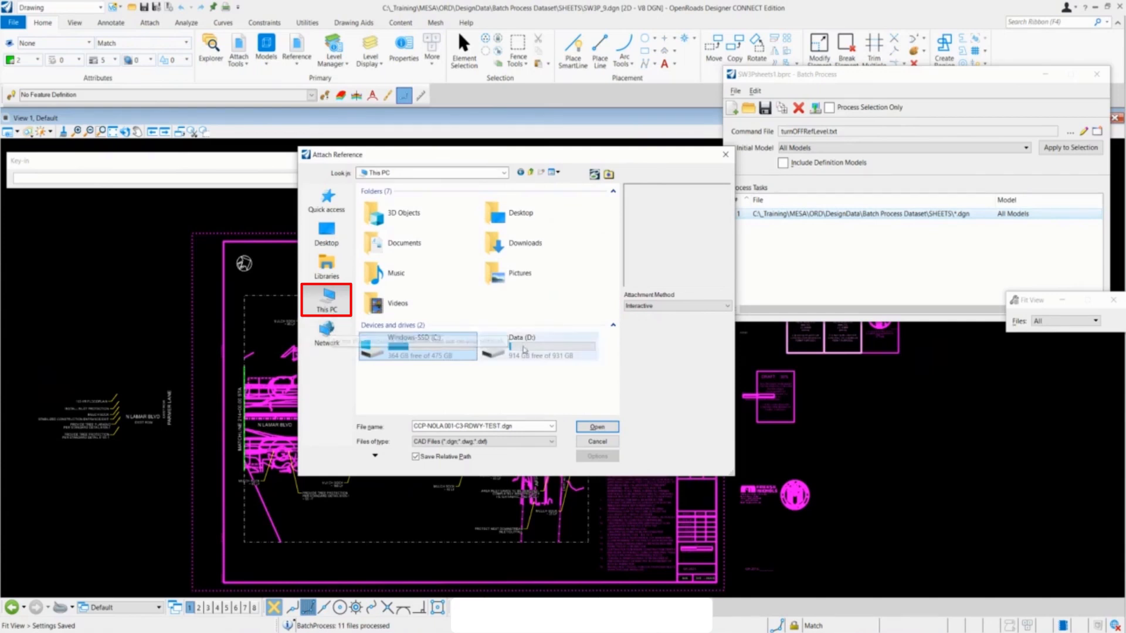
double_click(515, 346)
double_click(390, 212)
left_click(389, 212)
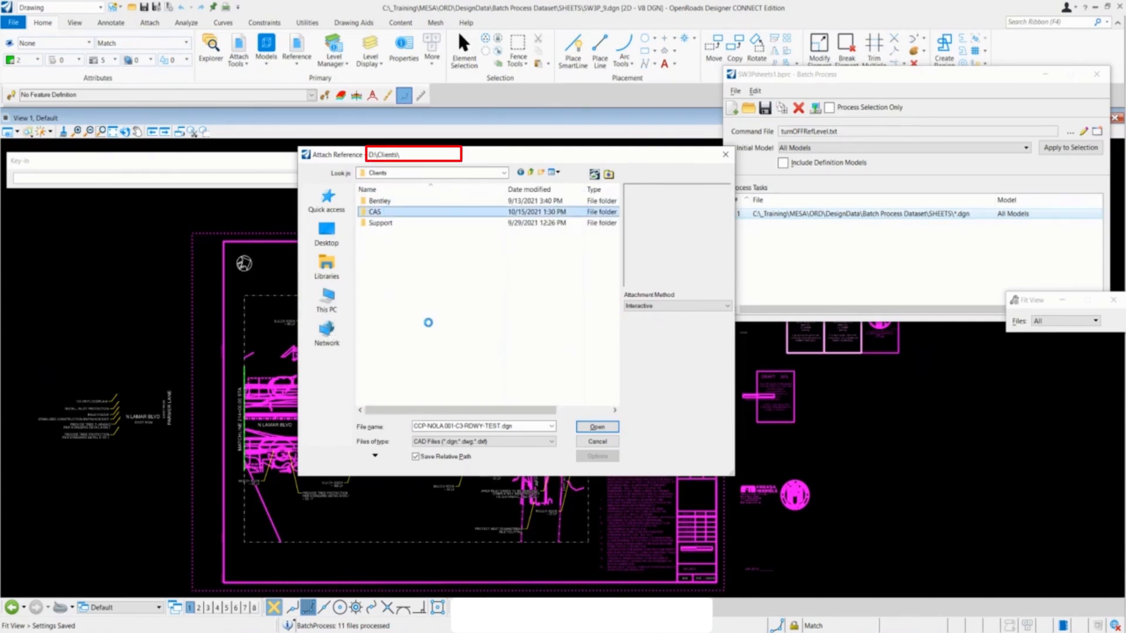
double_click(387, 223)
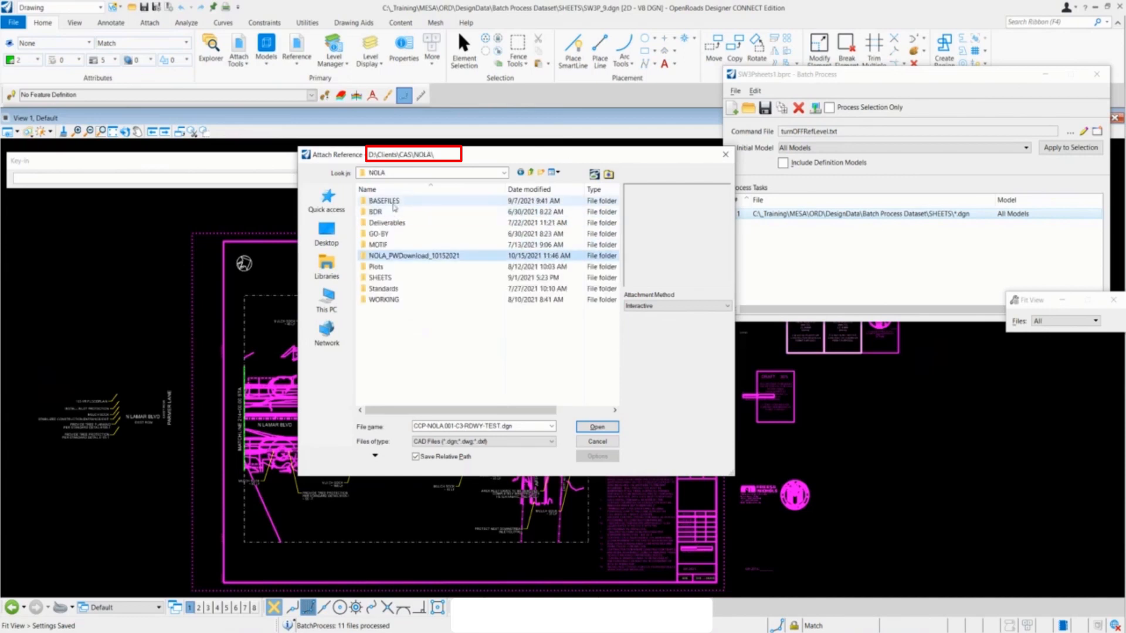
double_click(394, 201)
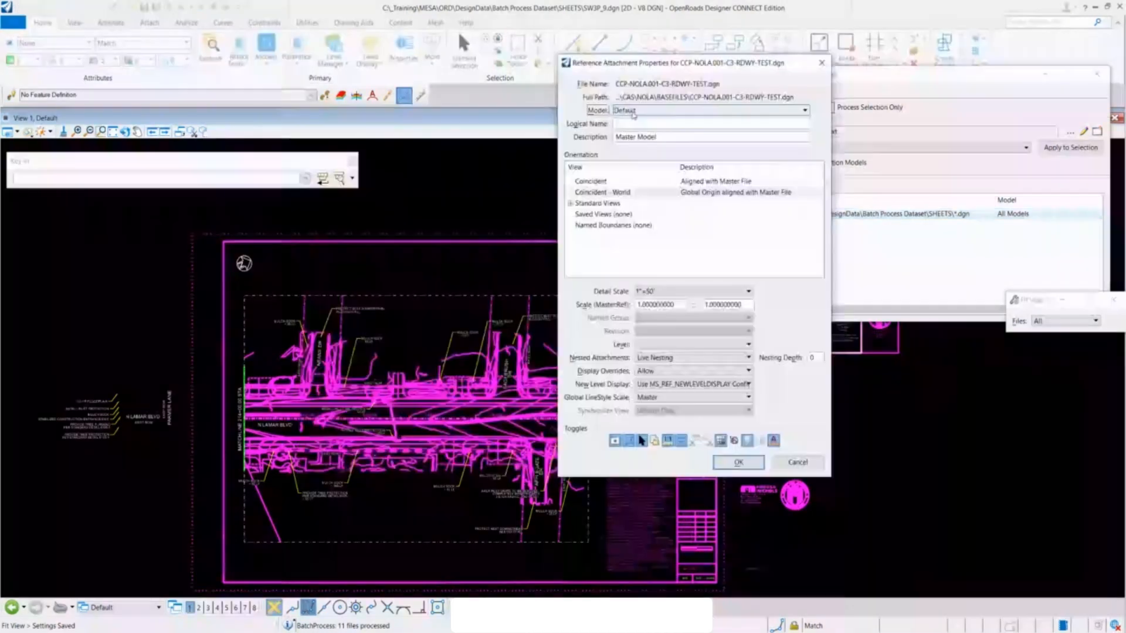
- Attach the file's SW3PLegend model as the reference with Coincident - World orientation
left_click(628, 110)
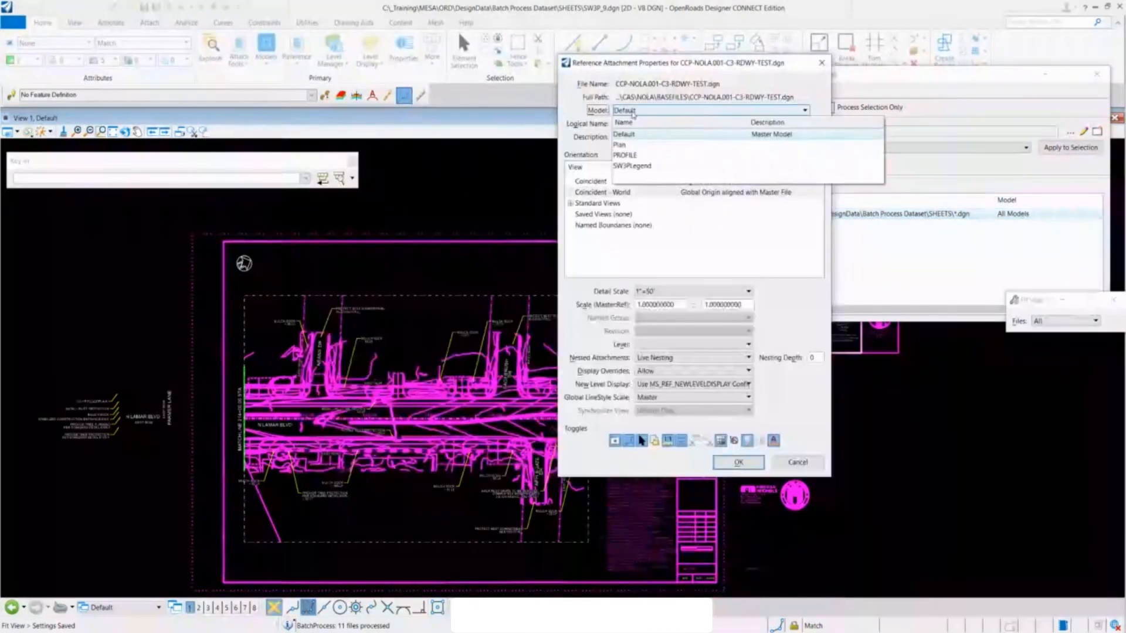
left_click(645, 167)
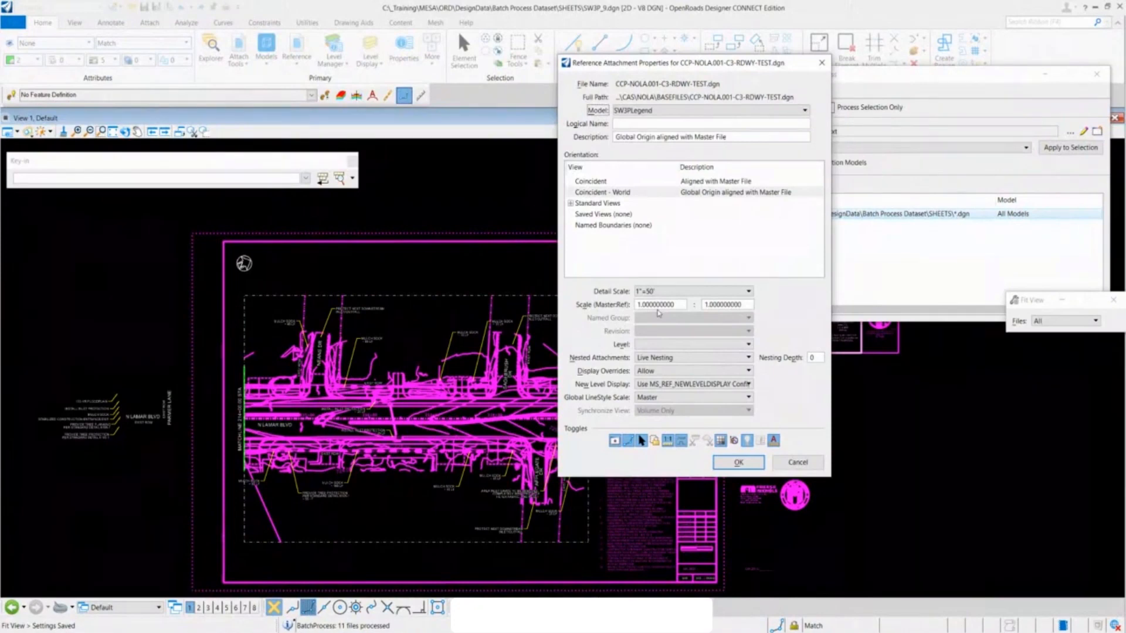
left_click(736, 462)
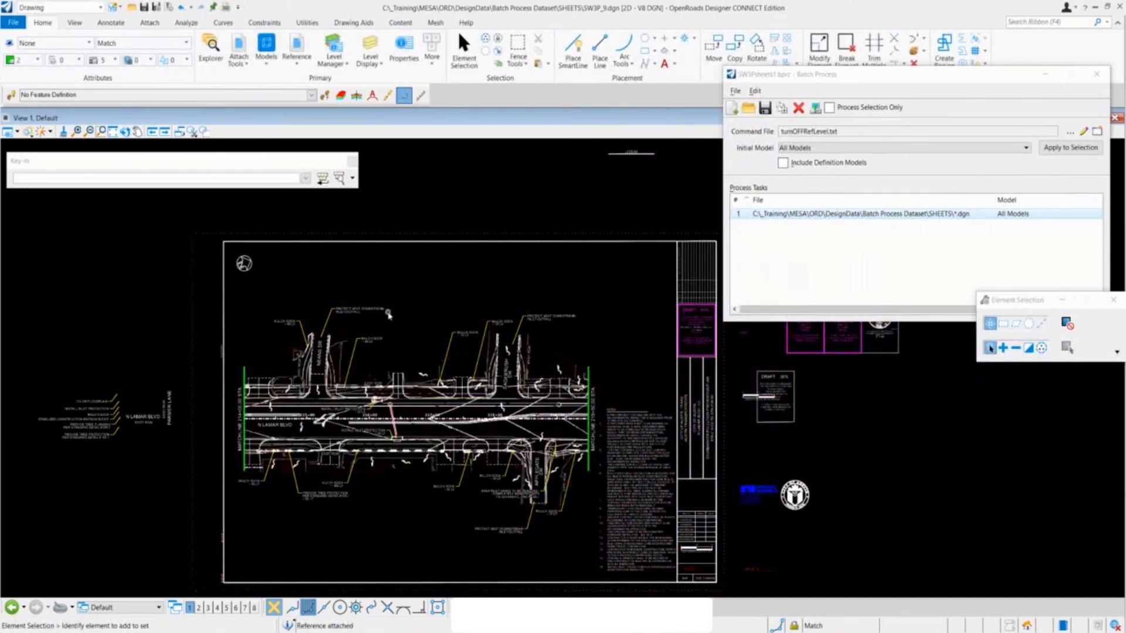
- Try to move a reference with the reference move key-in, entering xy=0,0 as the point
left_click(100, 181)
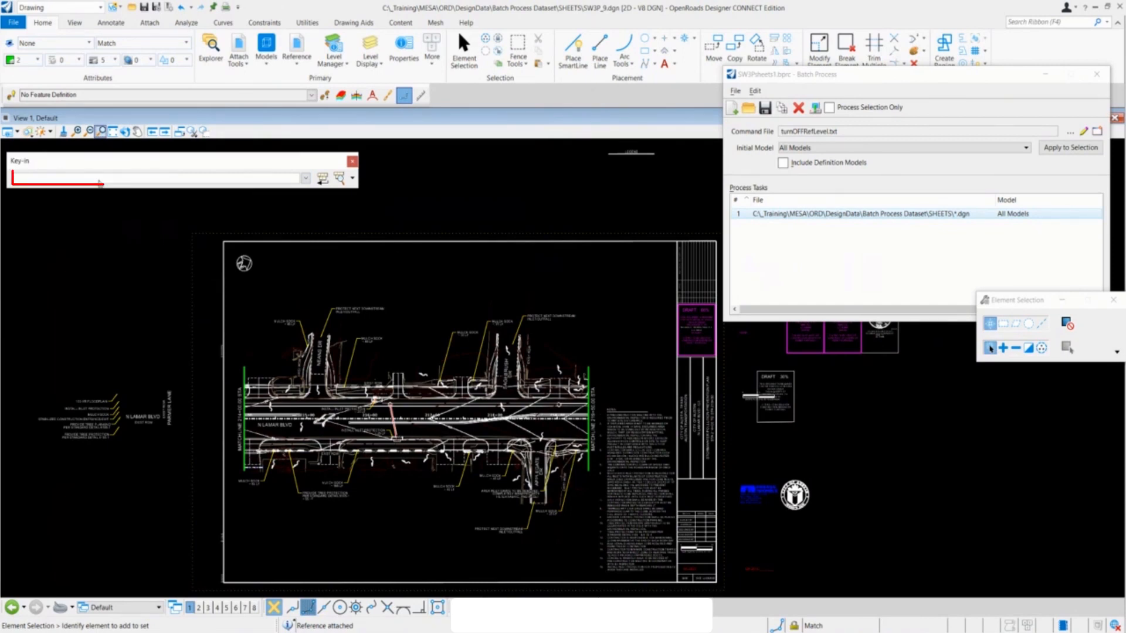
type("reference move")
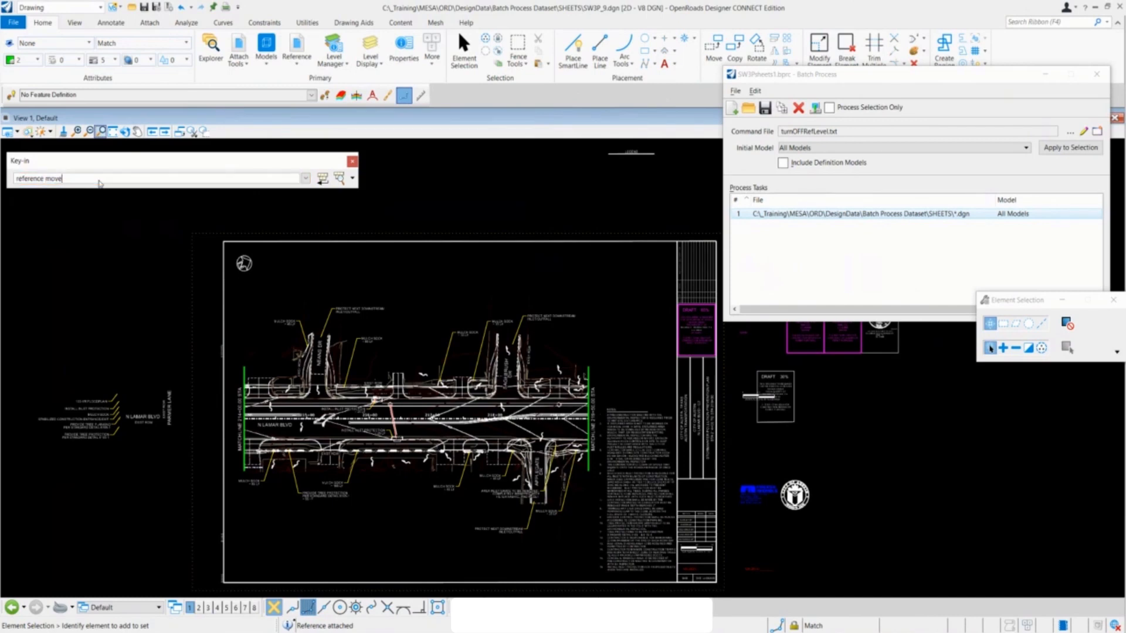
key("Return")
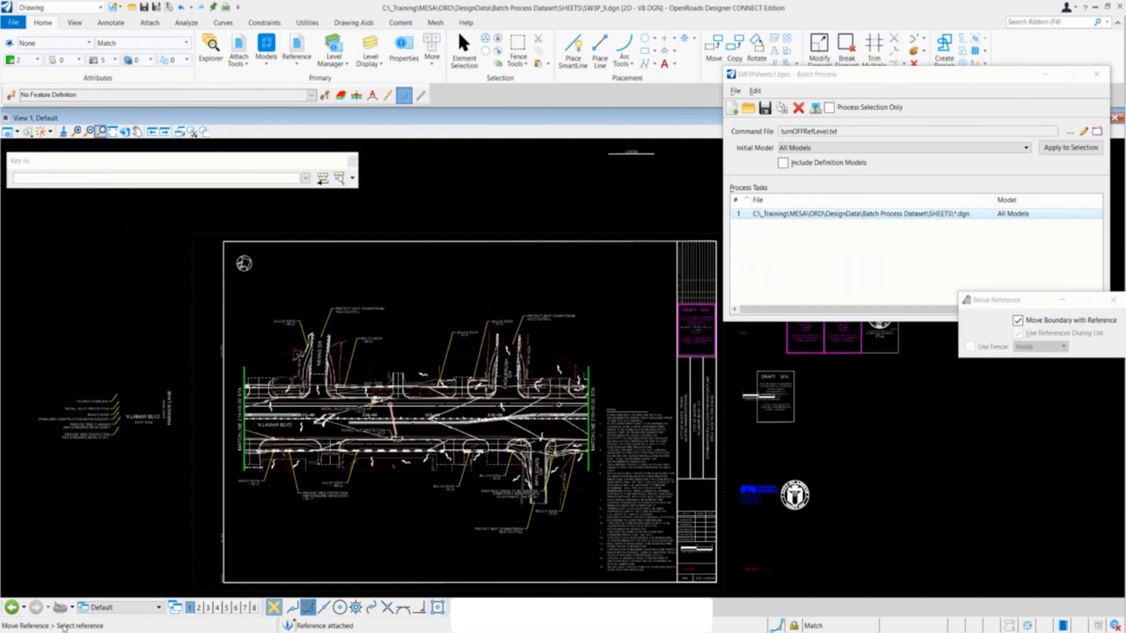
left_click(51, 182)
type("xy")
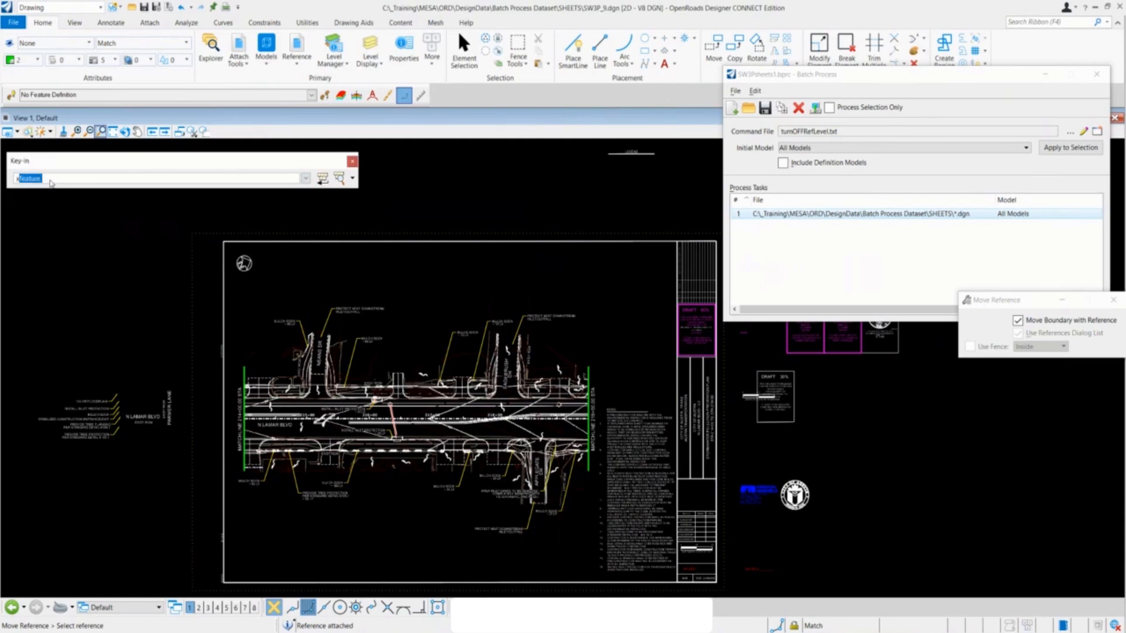
type("=")
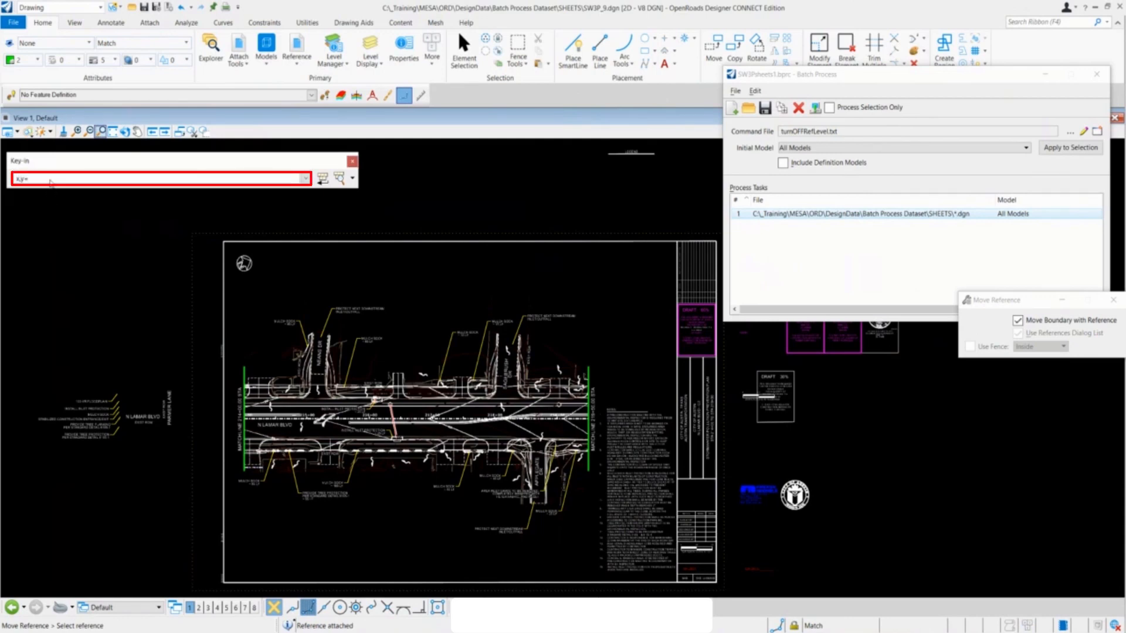
type("0,0")
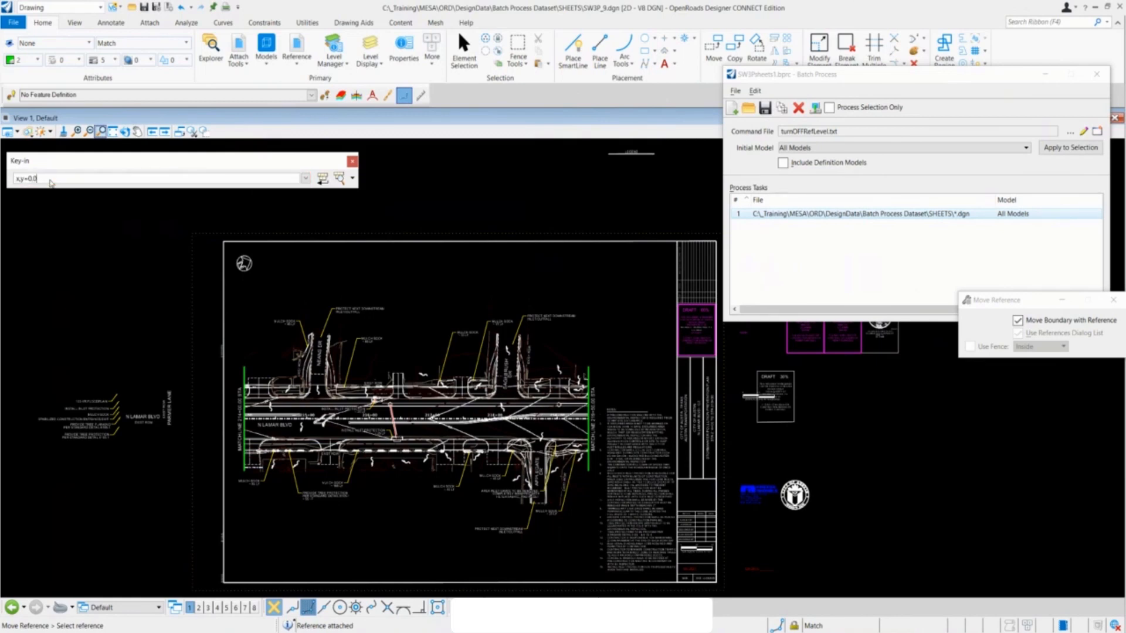
key("Return")
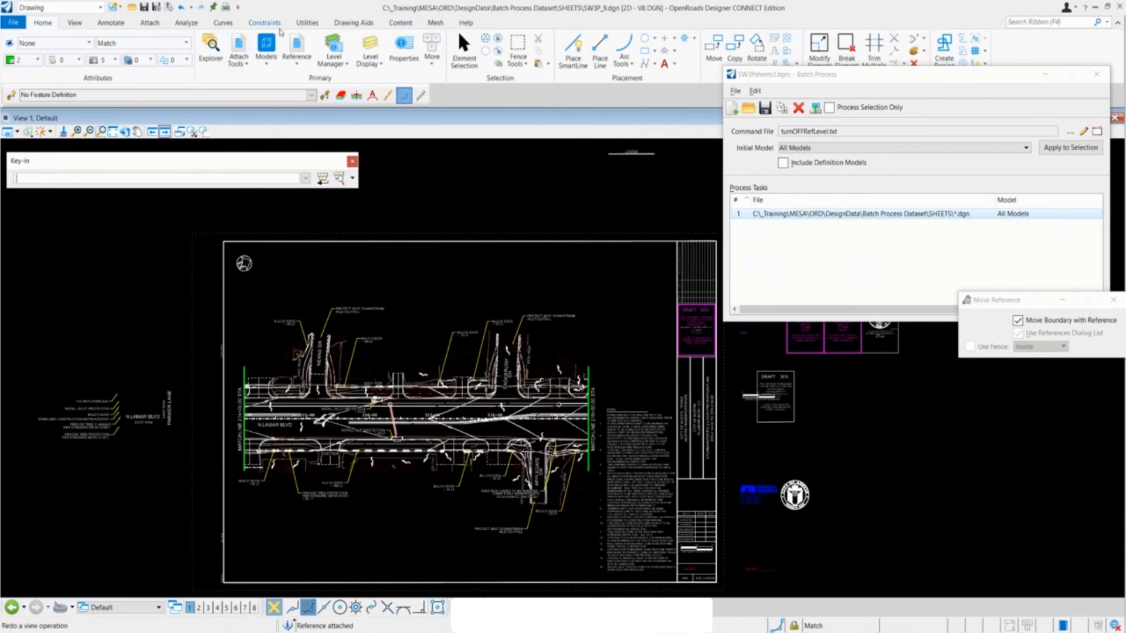
- Open the References dialog, move it clear of the Key-in window, and select the CCP-NOLA.001-C3-RDWY-TEST.dgn SW3PLegend reference
left_click(297, 47)
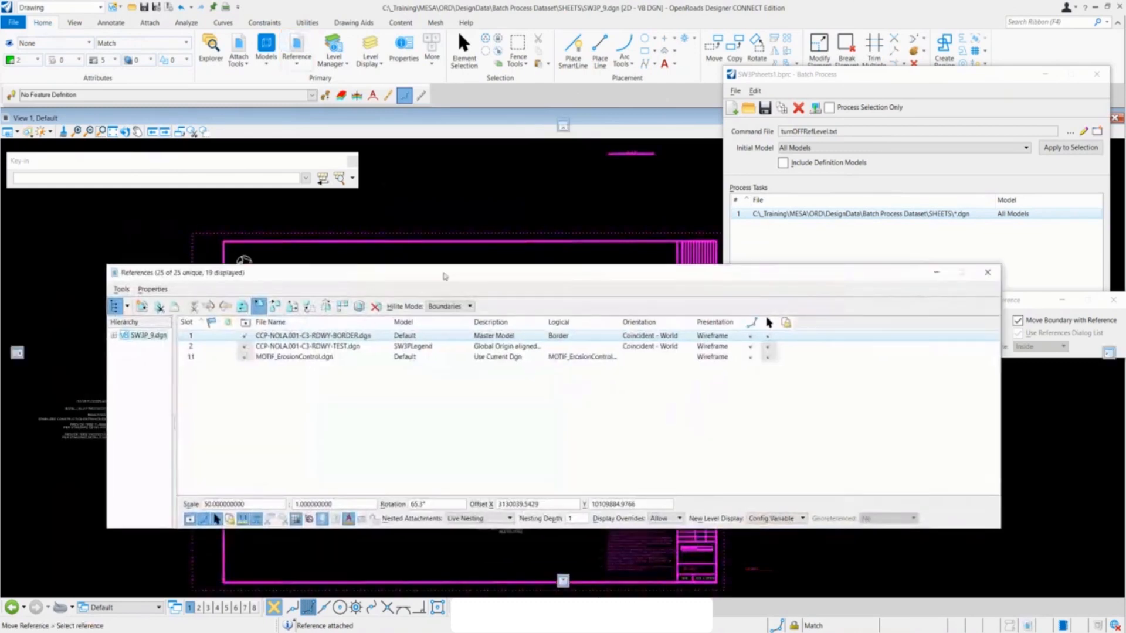
left_click_drag(339, 287, 629, 134)
left_click(598, 207)
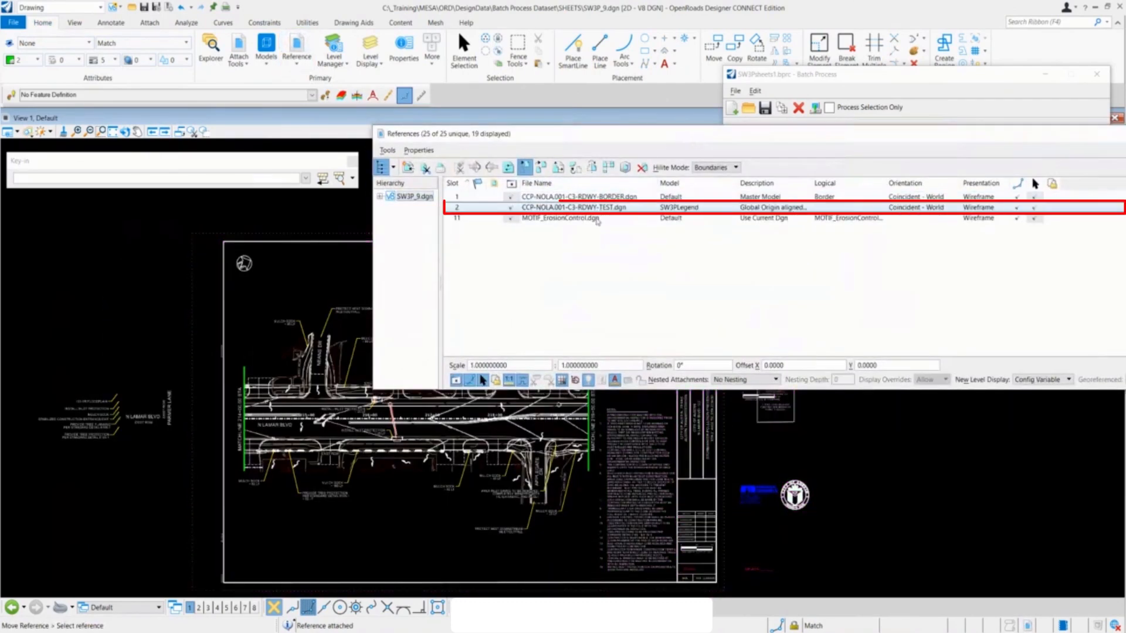
- Try to move the selected SW3PLegend reference with the reference move key-in, entering x,y=0,0 as the point to move from
left_click(170, 182)
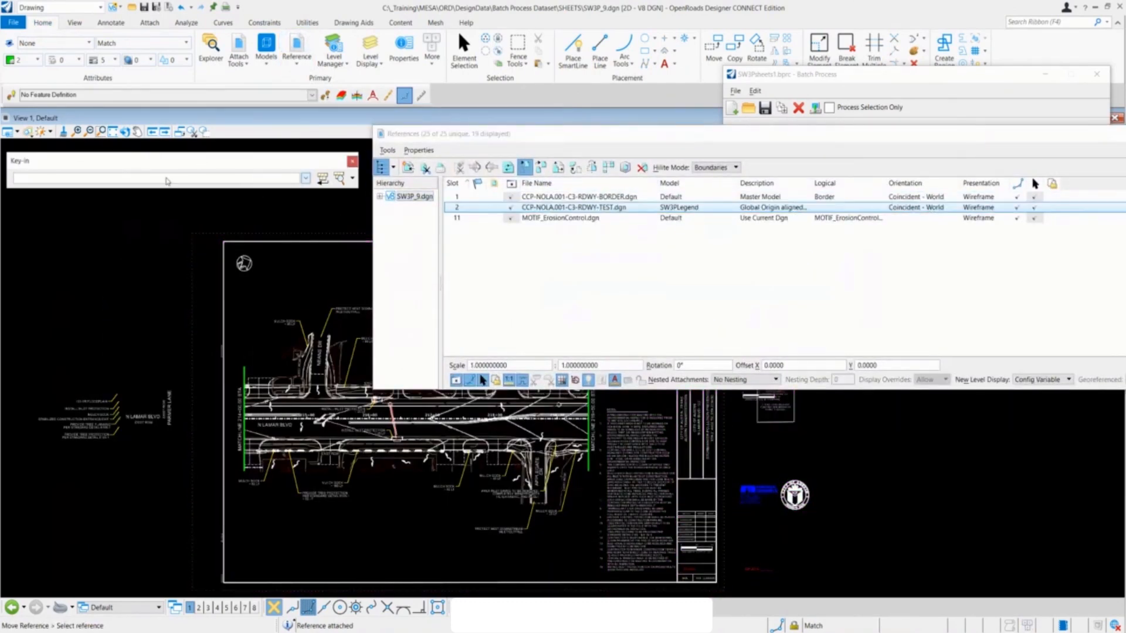
type("reference move")
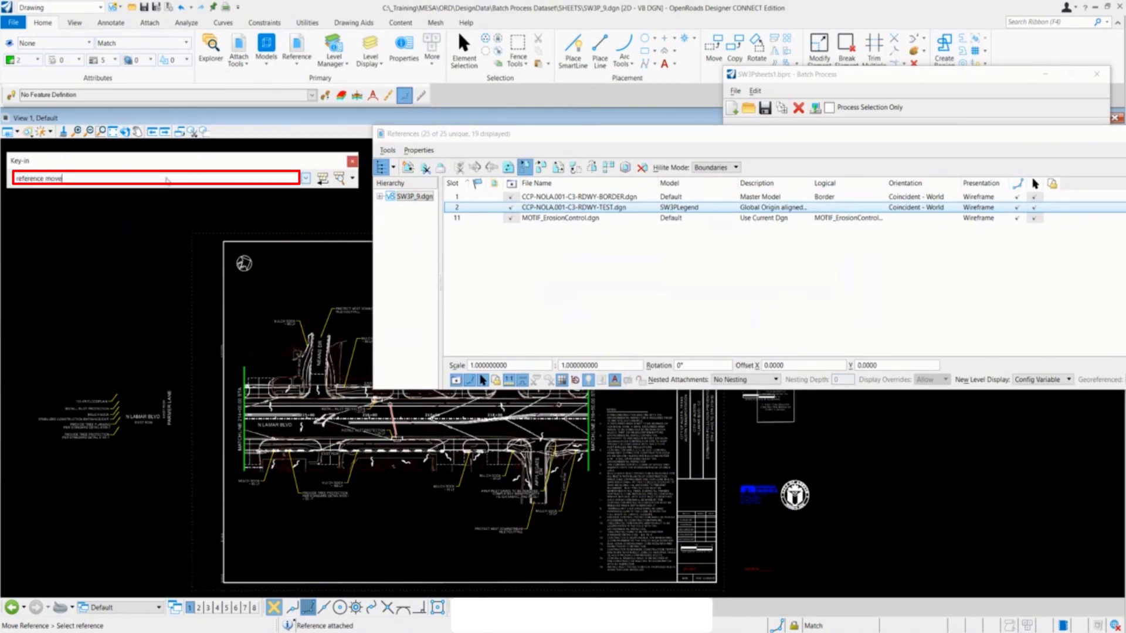
key("Return")
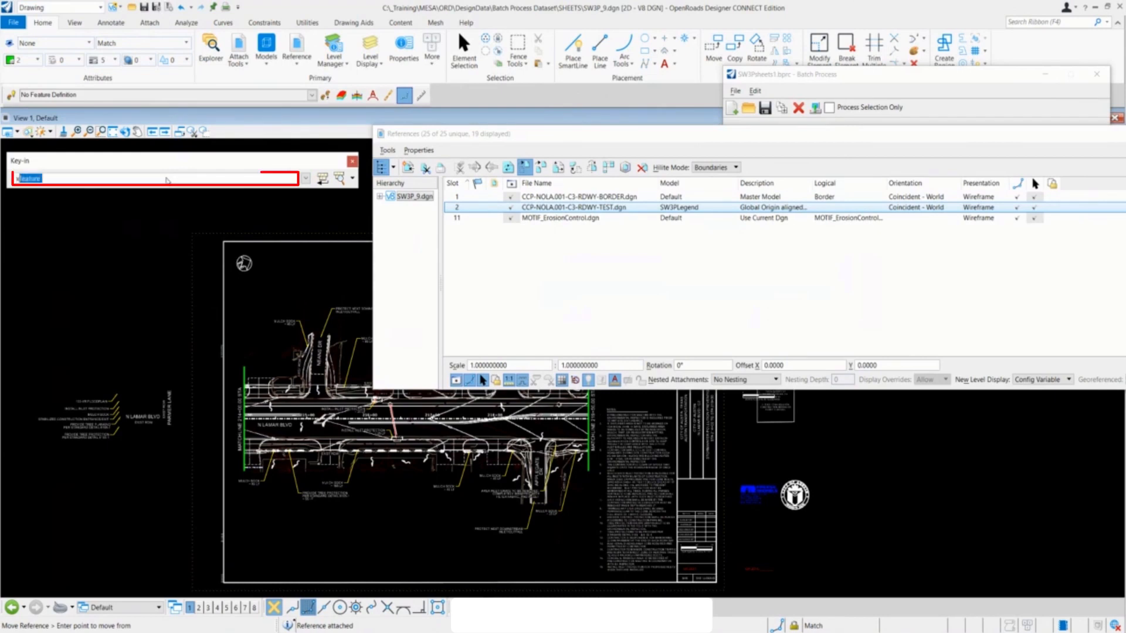
type("xy=")
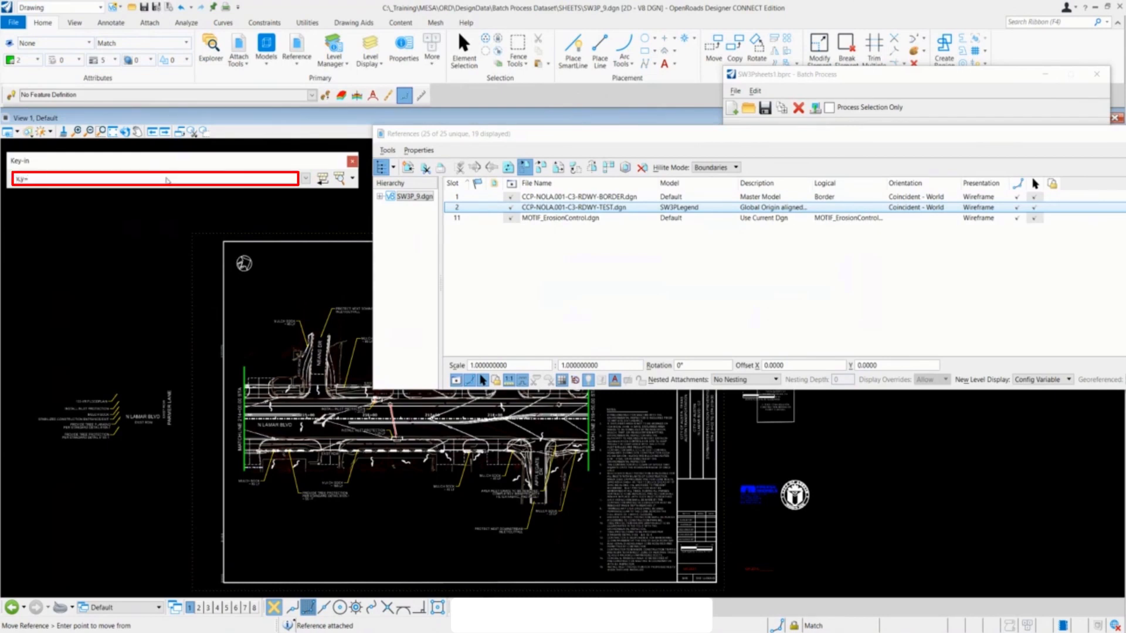
type("0,0")
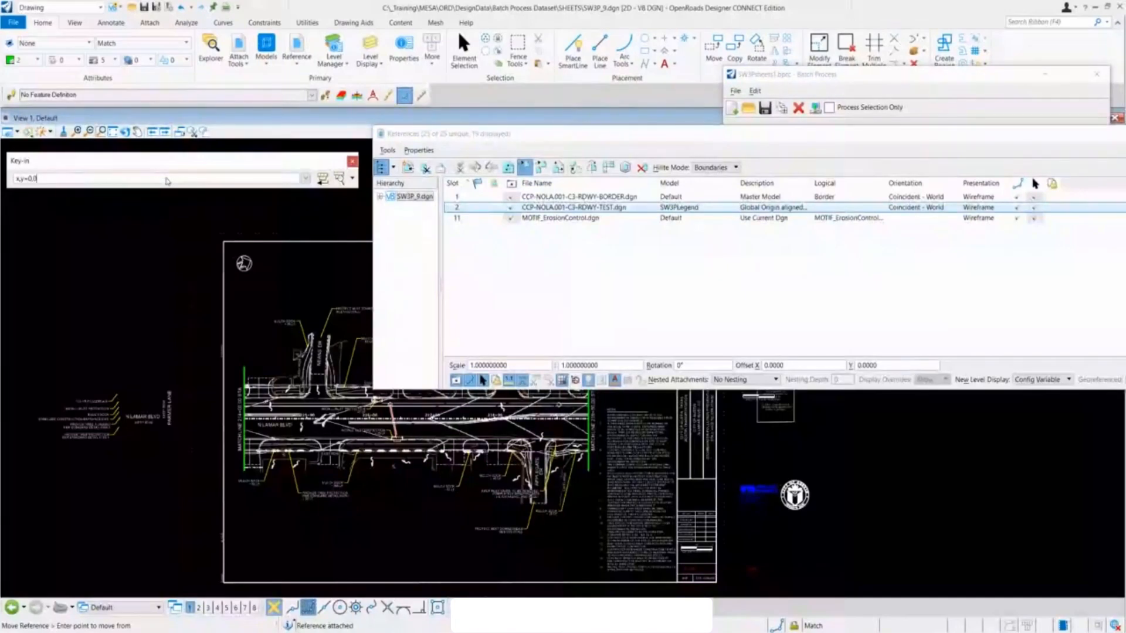
key("Return")
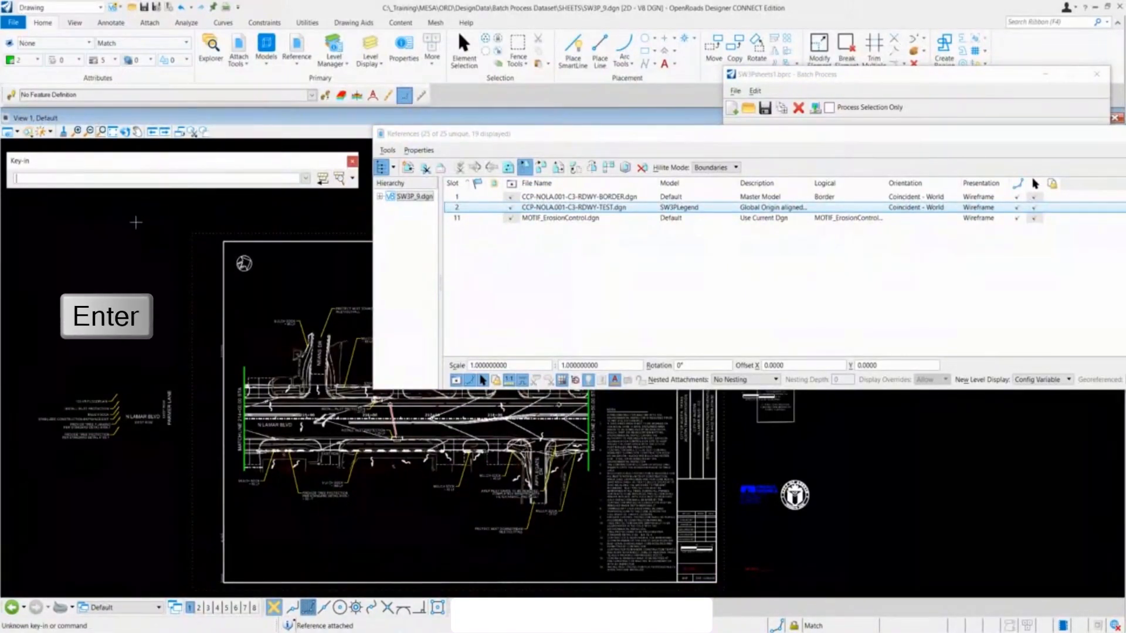
- Restart the move of the SW3PLegend reference with the reference move key-in and try the key-in single p for point entry
type("reference move")
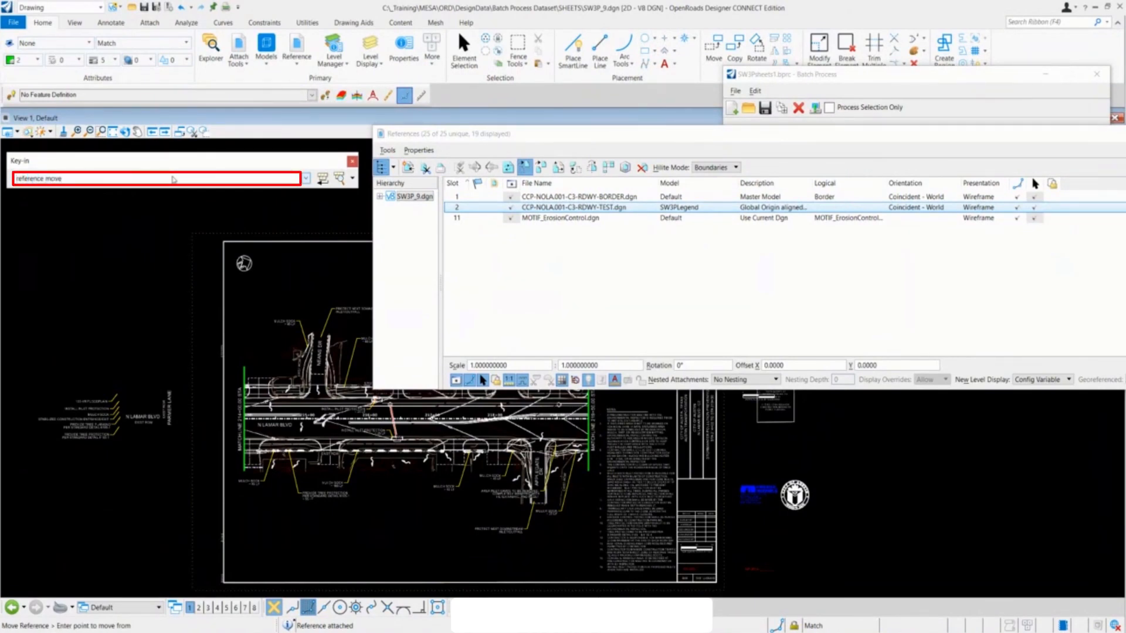
key("Return")
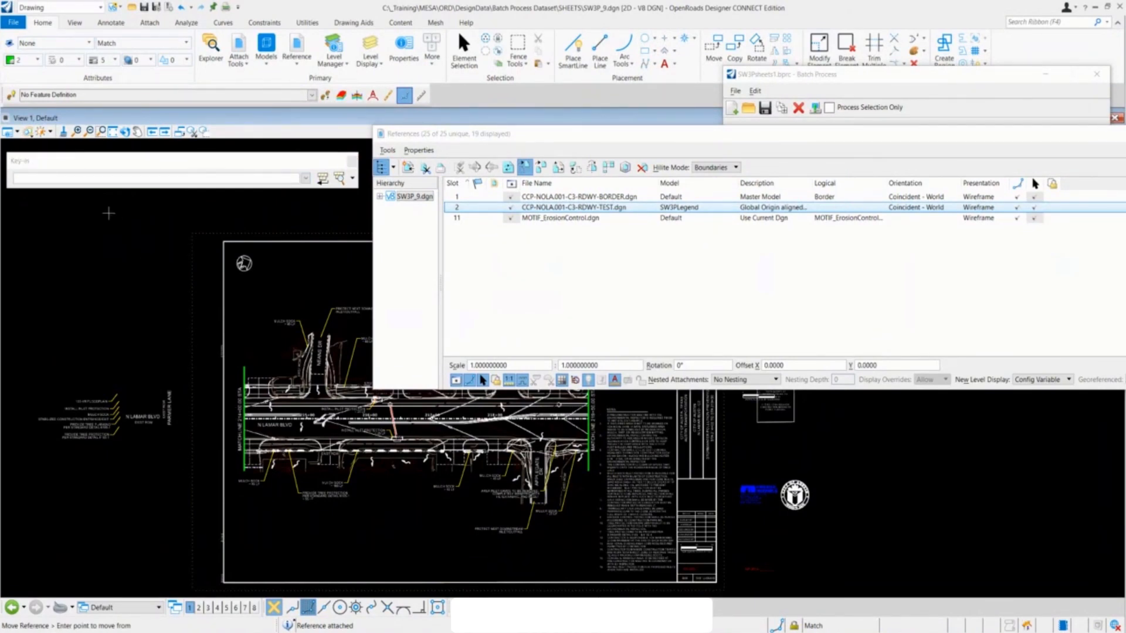
left_click(88, 181)
type("x")
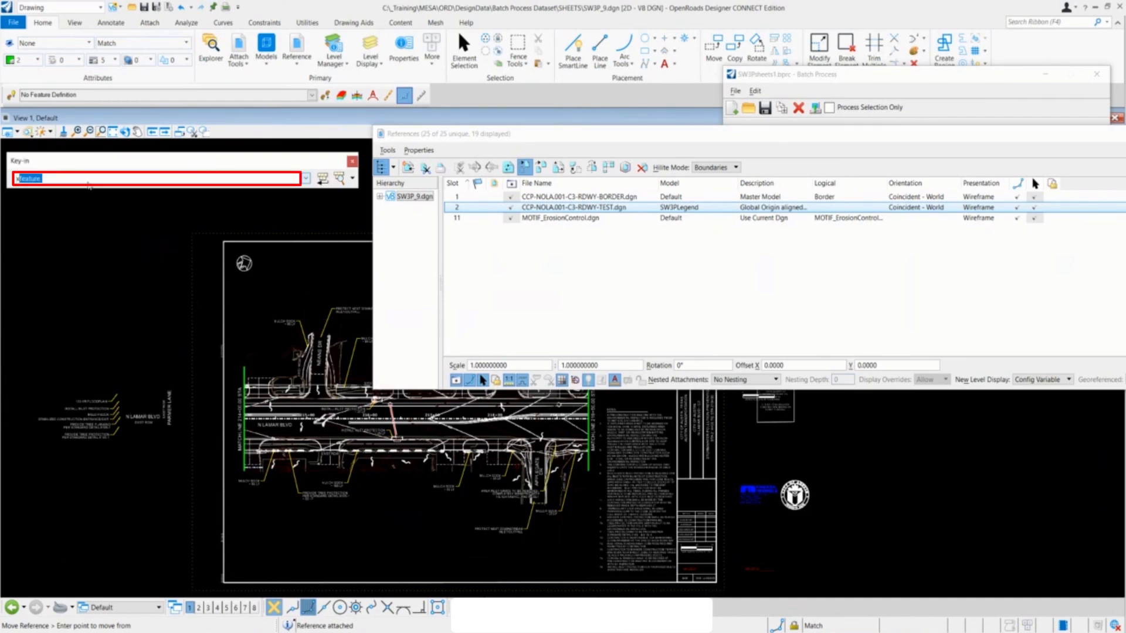
type("y=")
key("BackSpace")
key("BackSpace")
key("BackSpace")
type("single p")
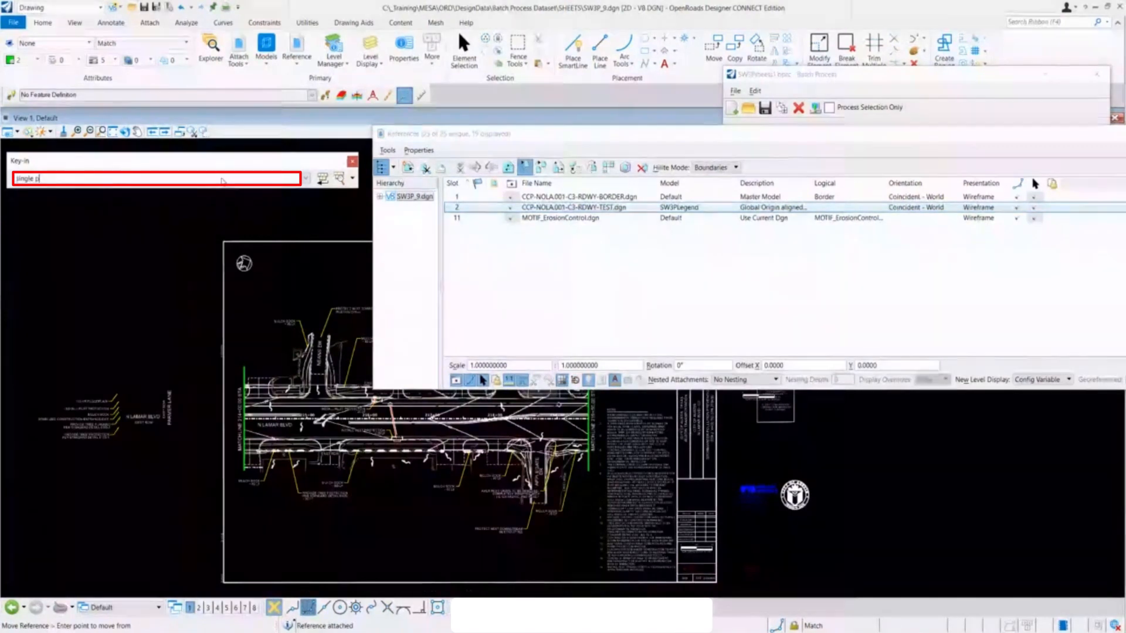
key("Return")
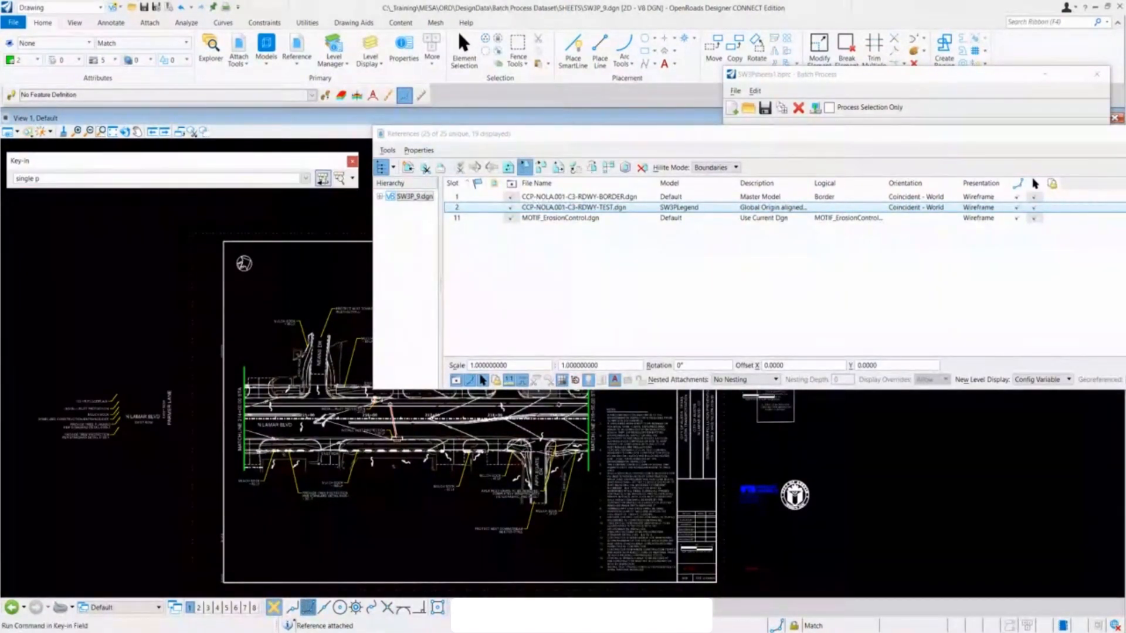
- Look through the key-in history and run point keyin single to get a coordinate entry for the reference move
left_click(339, 178)
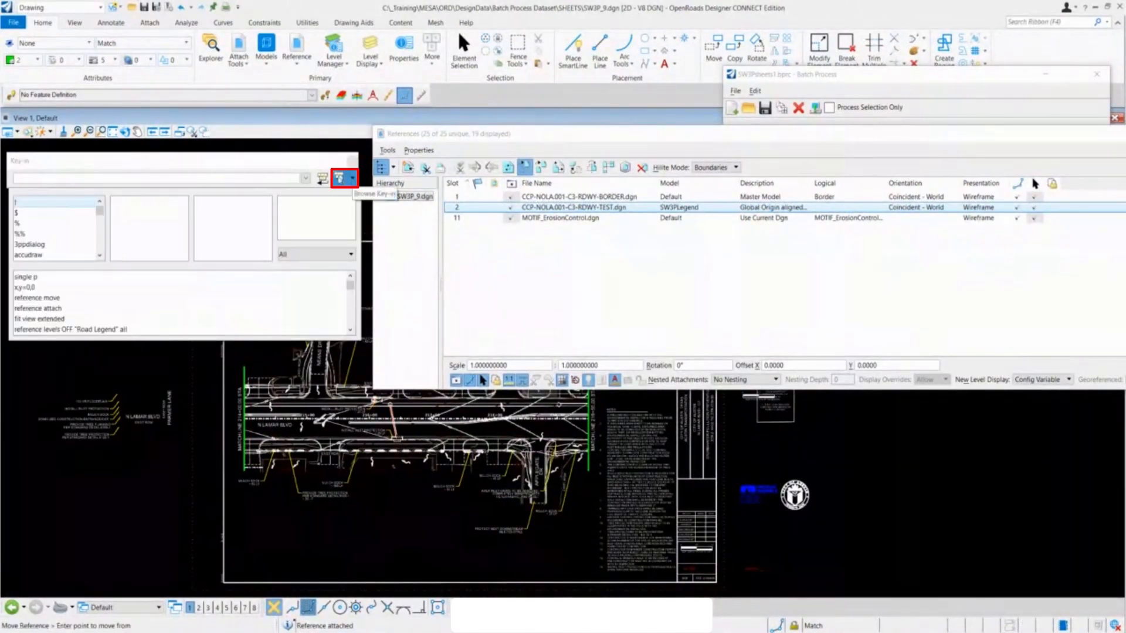
left_click(339, 178)
left_click(306, 178)
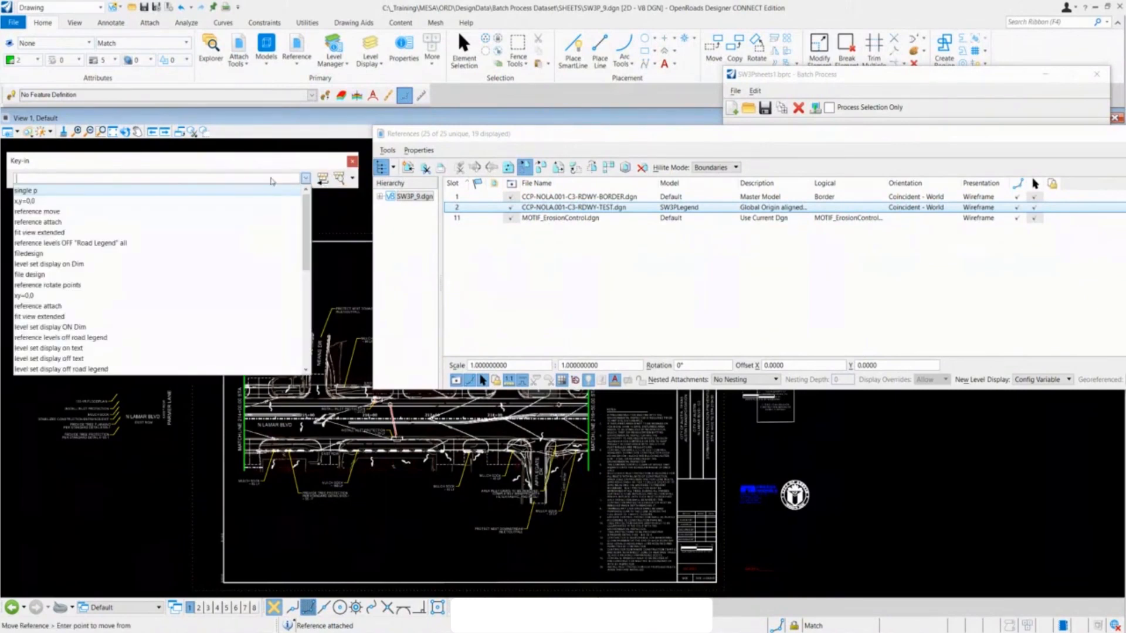
scroll(272, 222, "down", 8)
scroll(272, 222, "up", 8)
type("point")
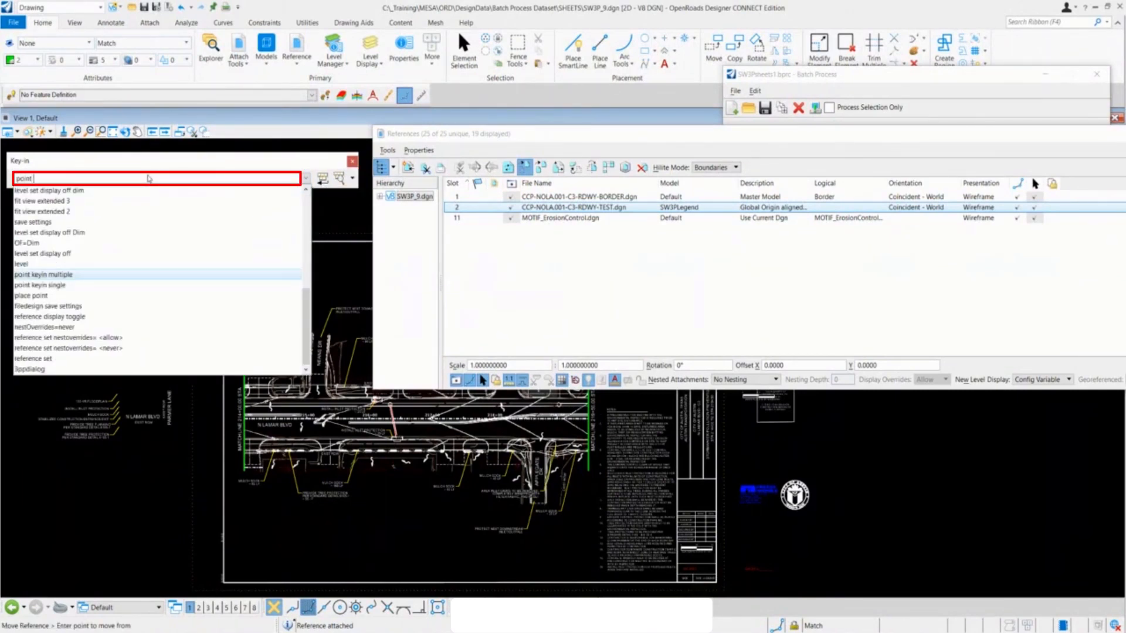
type(" keyin single")
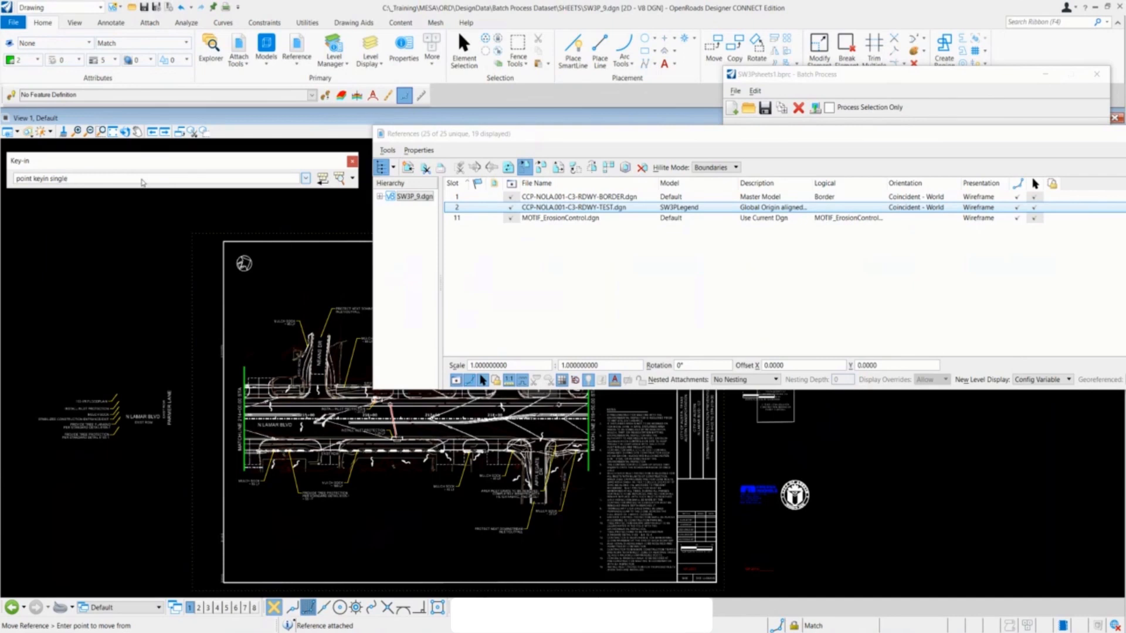
key("Return")
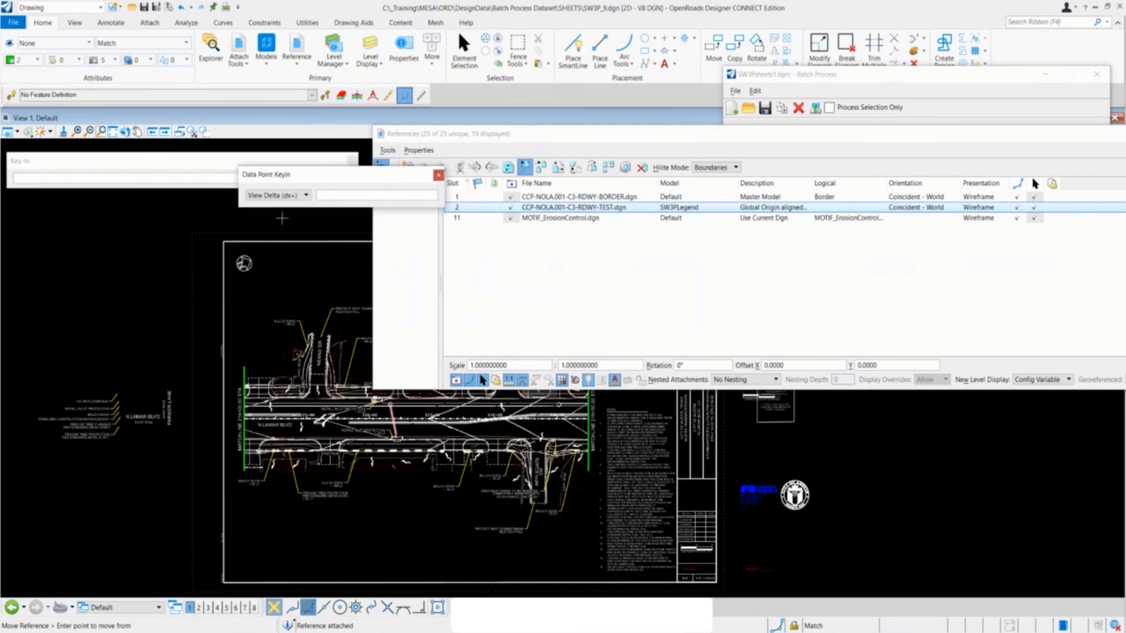
- Move the SW3PLegend reference from the absolute (xy=) point 0,0 to the lower-left corner of the sheet border's outer shape
type("0,0")
left_click(277, 195)
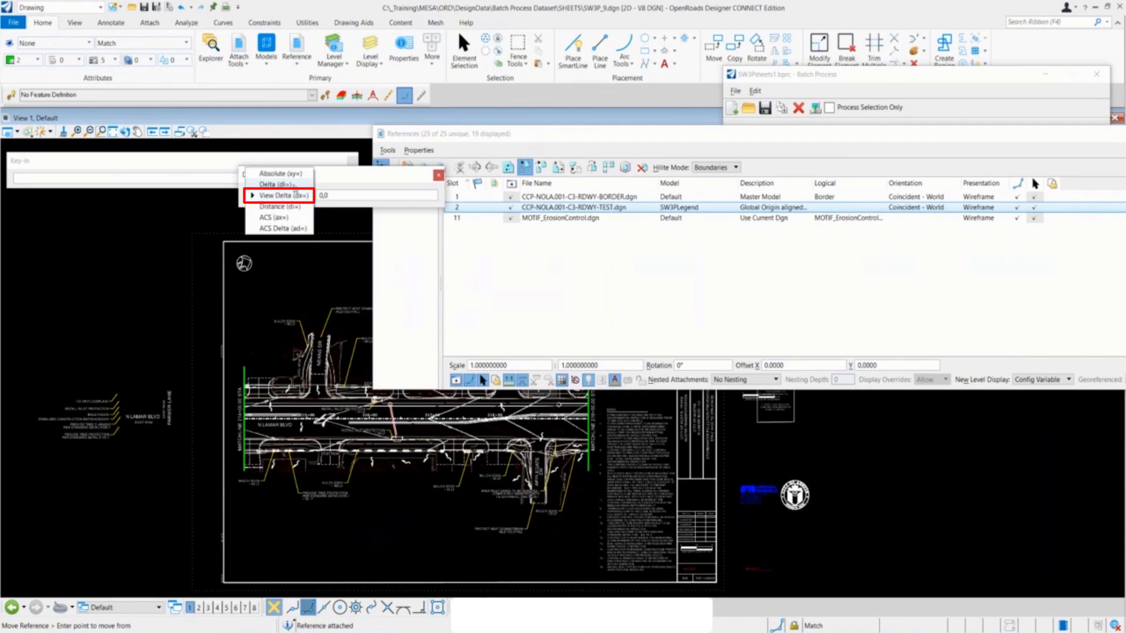
left_click(295, 175)
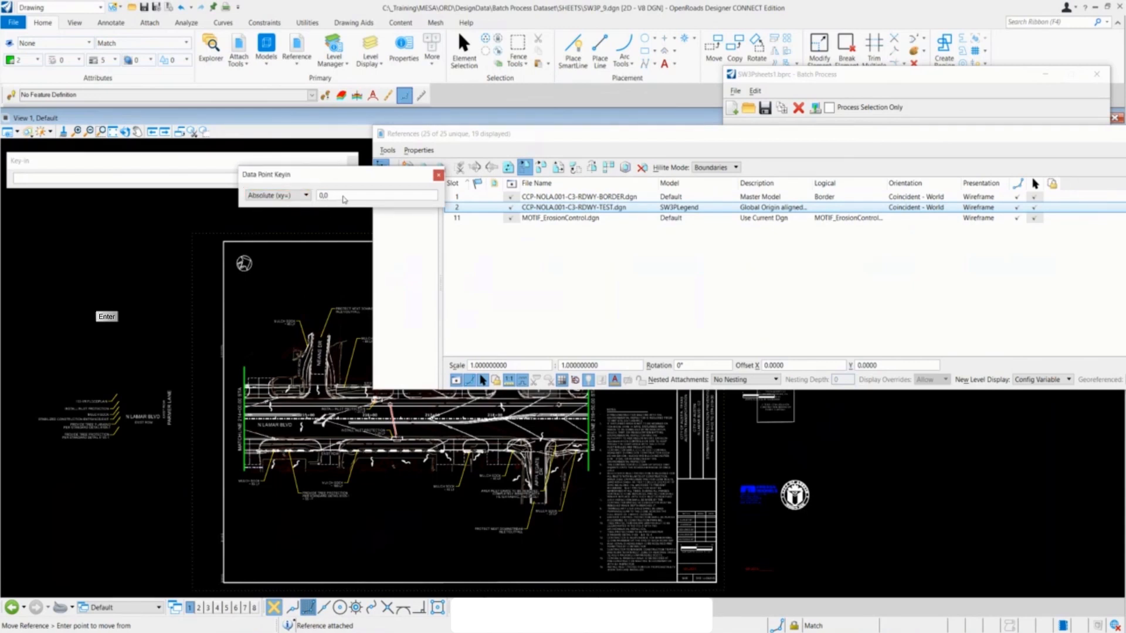
key("Return")
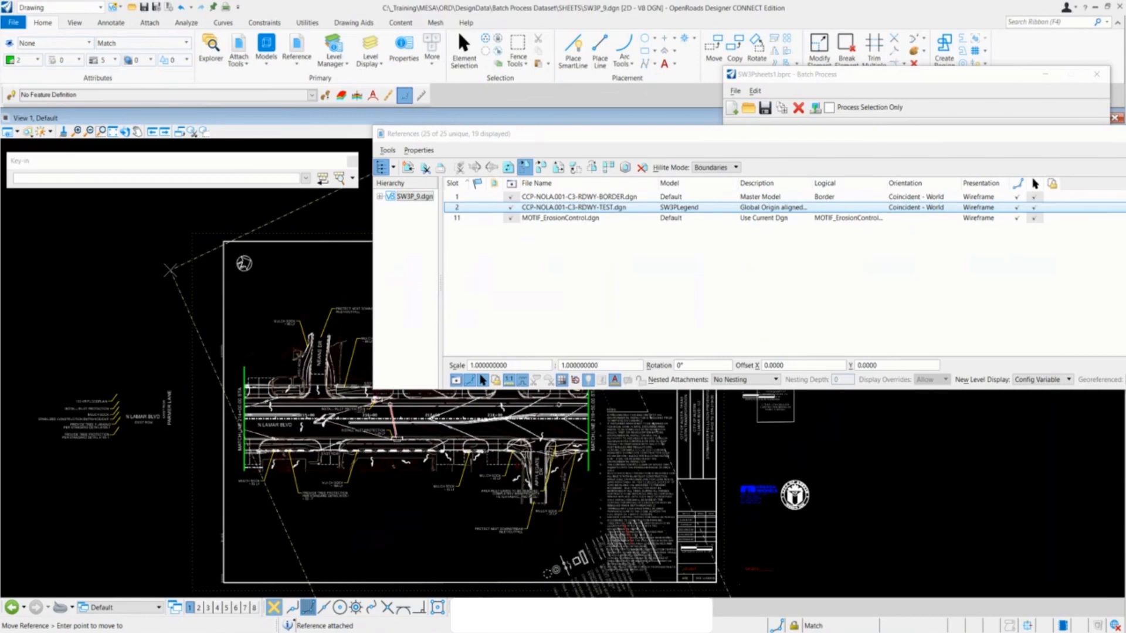
scroll(171, 258, "down", 1)
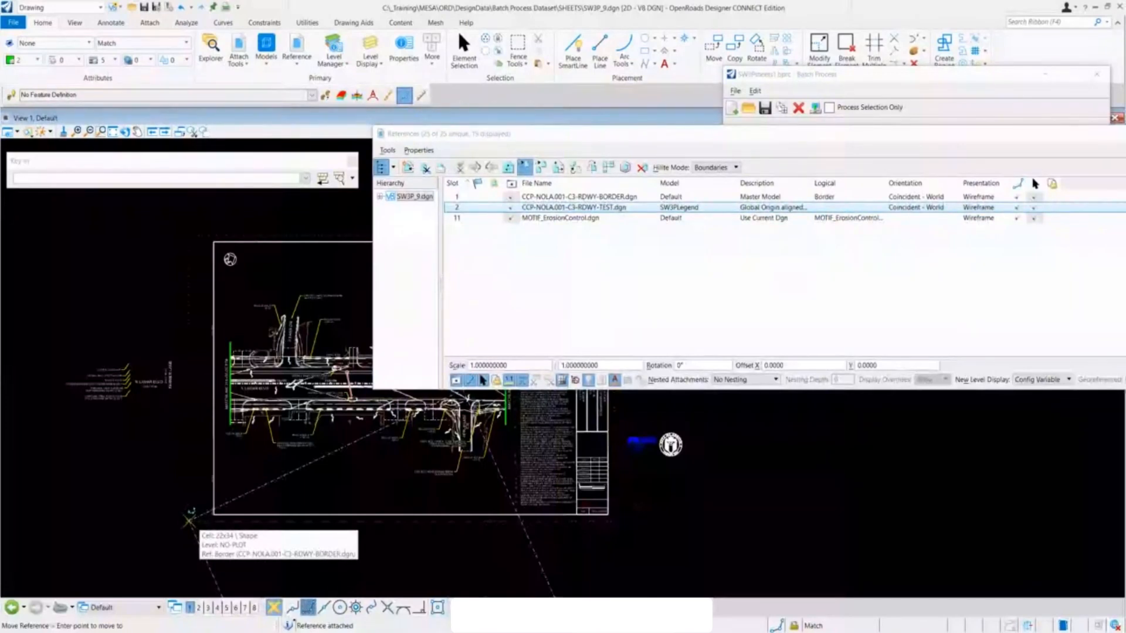
left_click(188, 519)
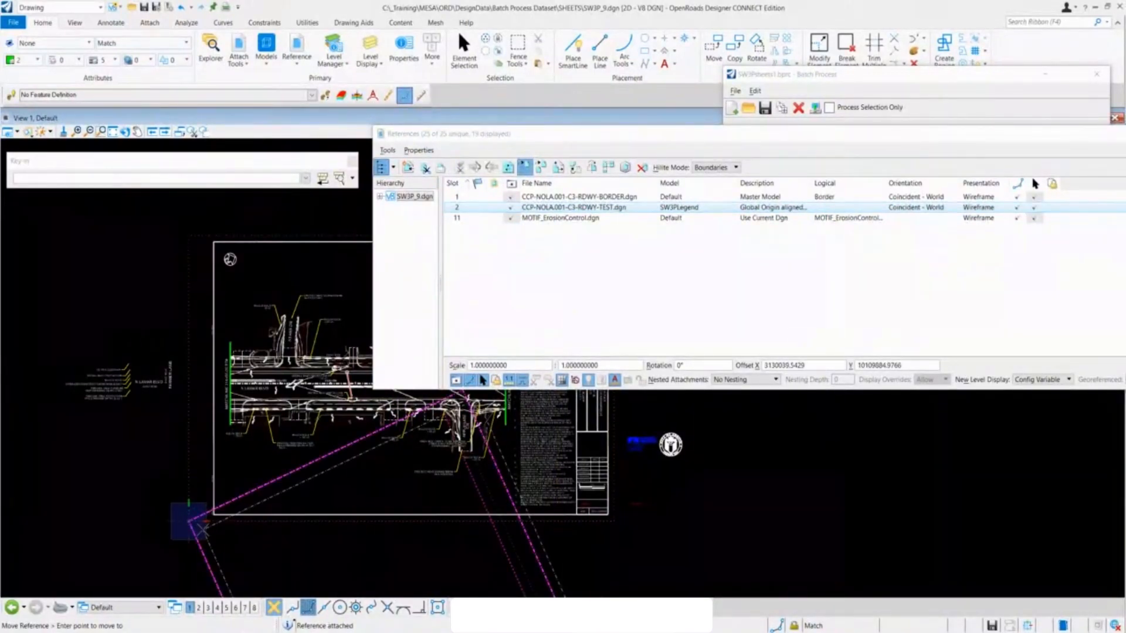
- Rotate the reference with reference rotate points, pivoting at the border's lower-left corner, from the magenta boundary edge to the border's upper-left corner
left_click(101, 178)
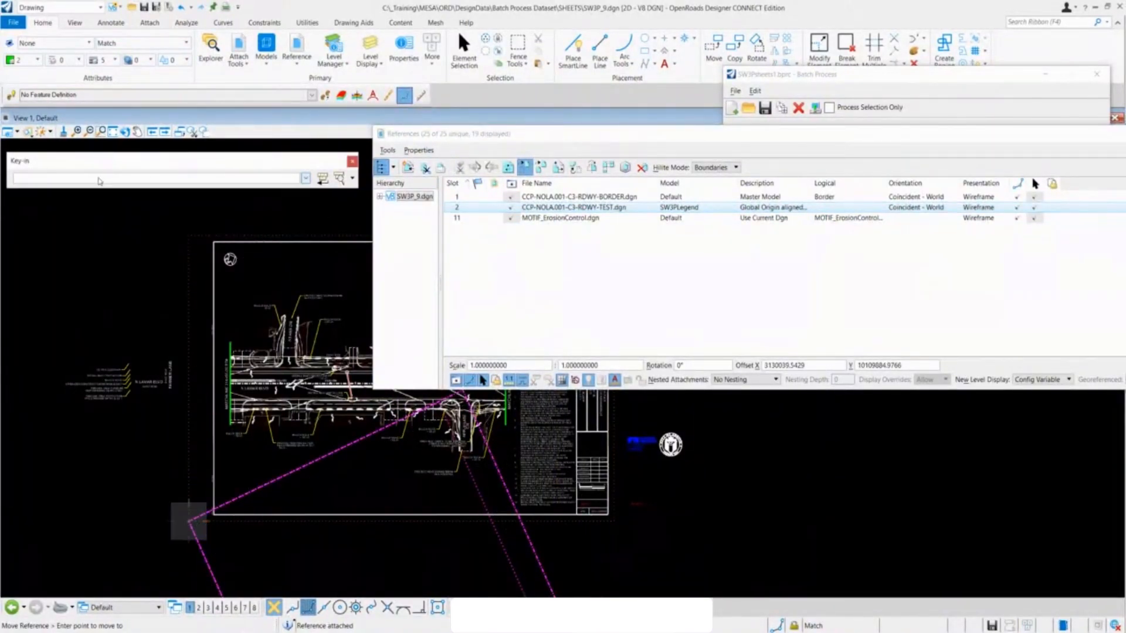
type("reference")
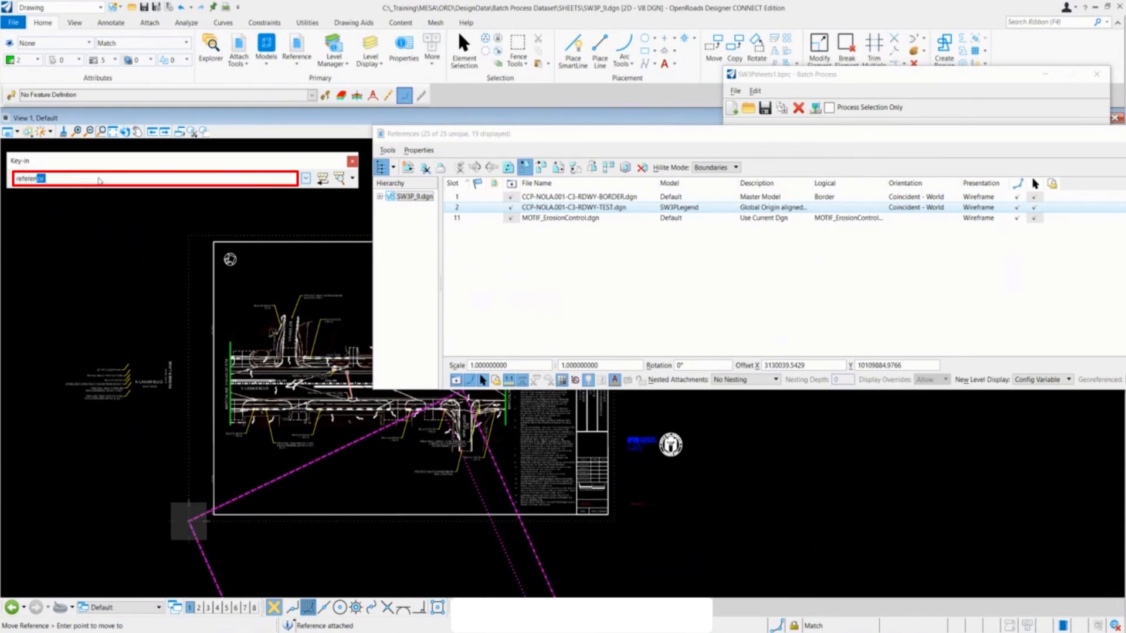
type(" rotate p")
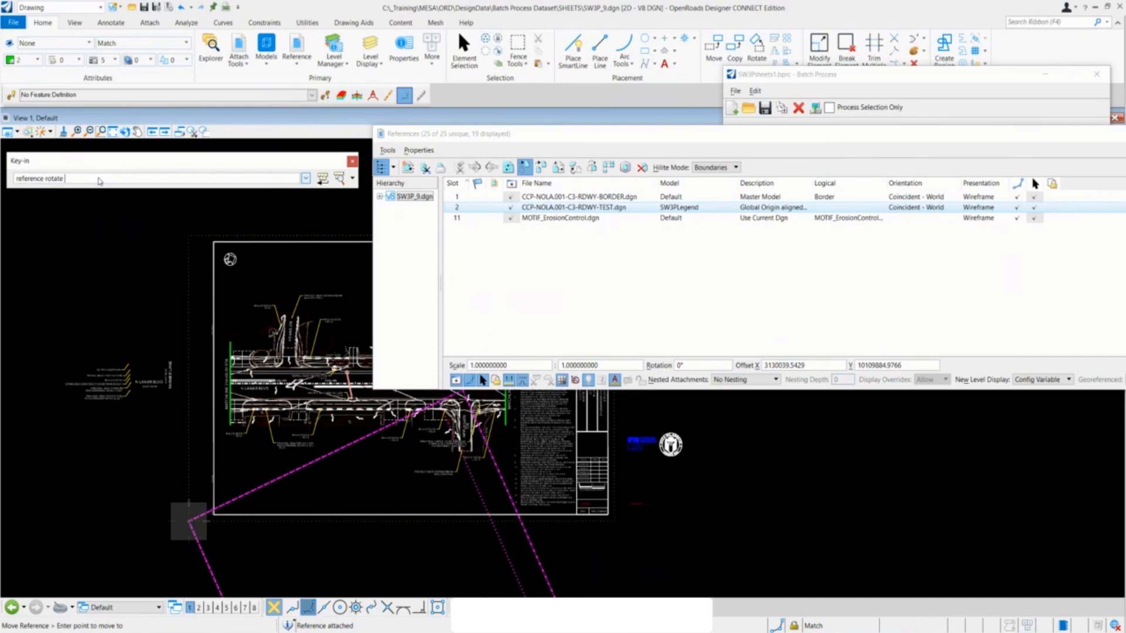
type("oints")
key("Return")
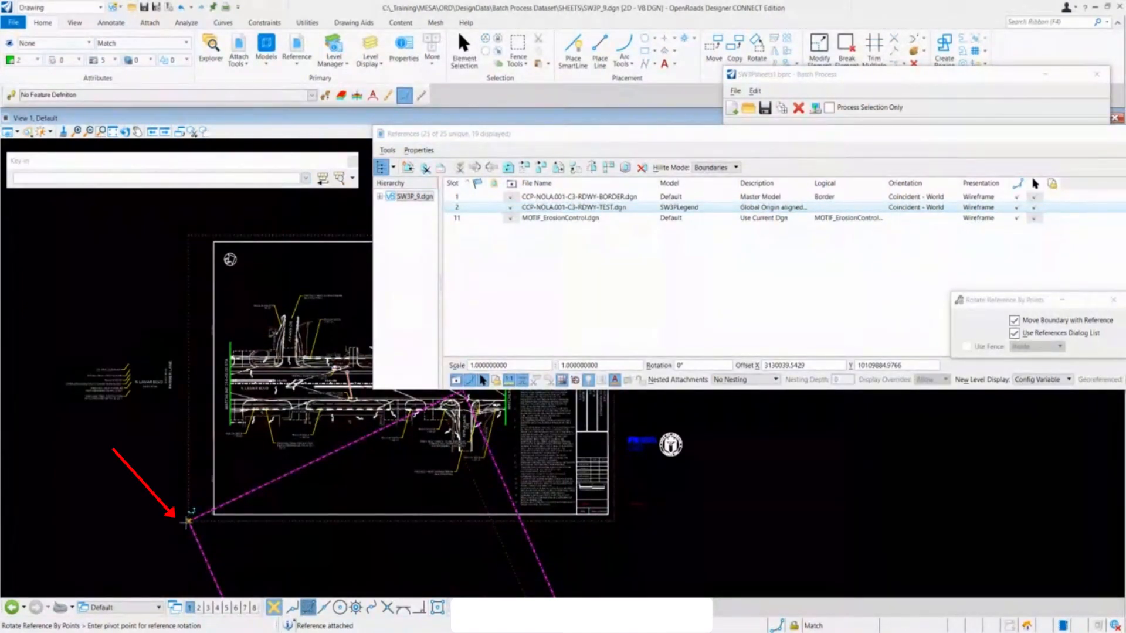
left_click(188, 520)
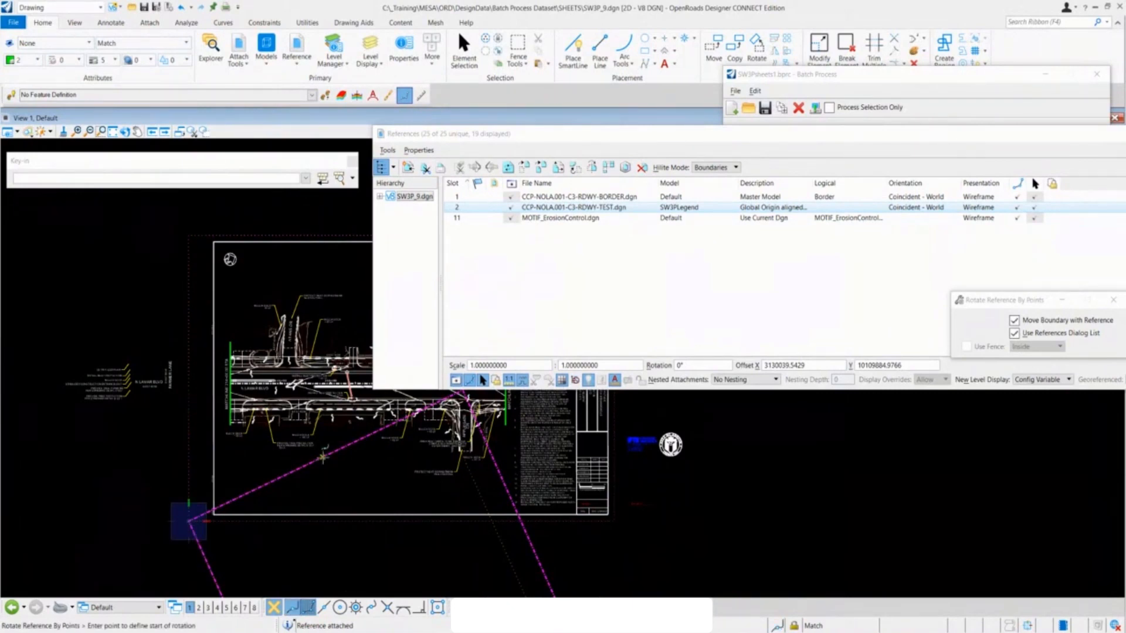
left_click(322, 457)
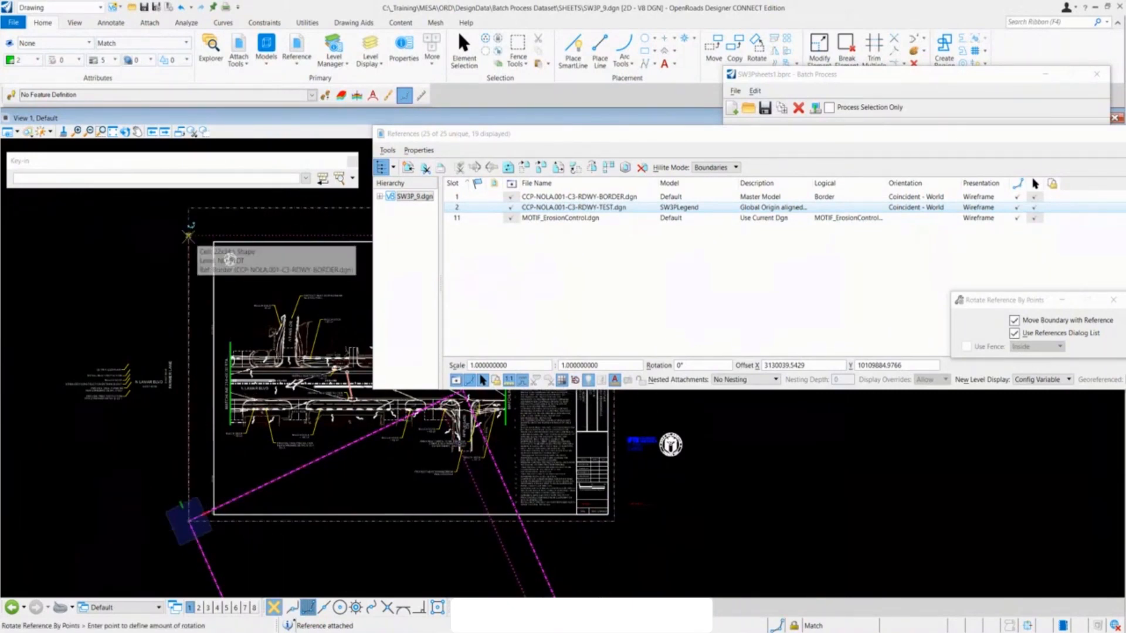
left_click(188, 236)
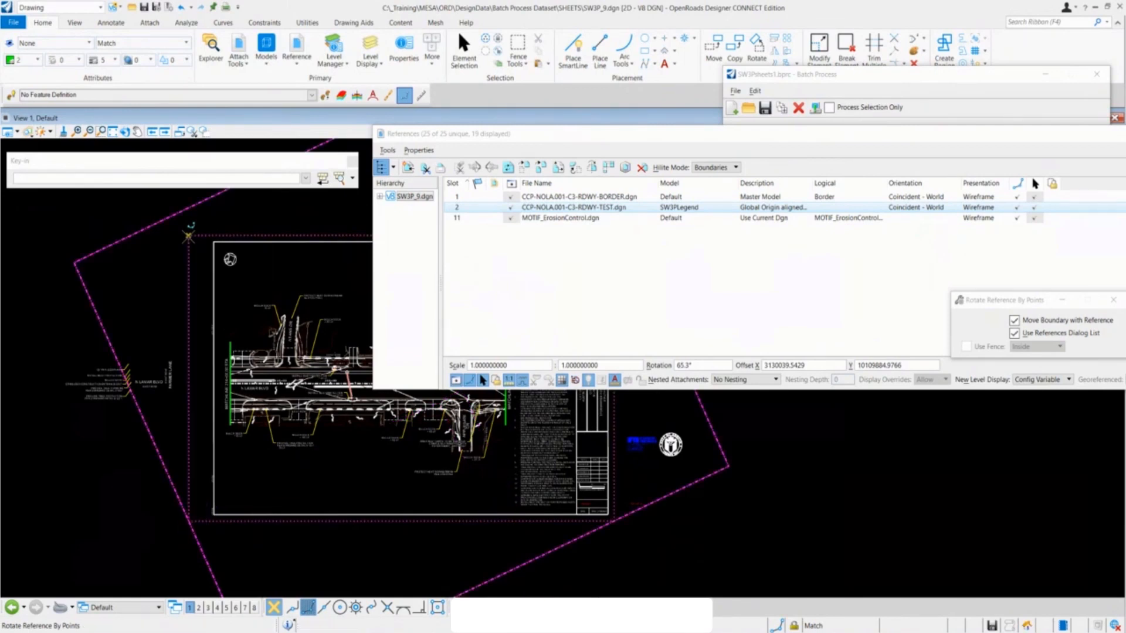
- Fit the view to all files with the fit view extended key-in and save the settings with filedesign
scroll(98, 467, "down", 3)
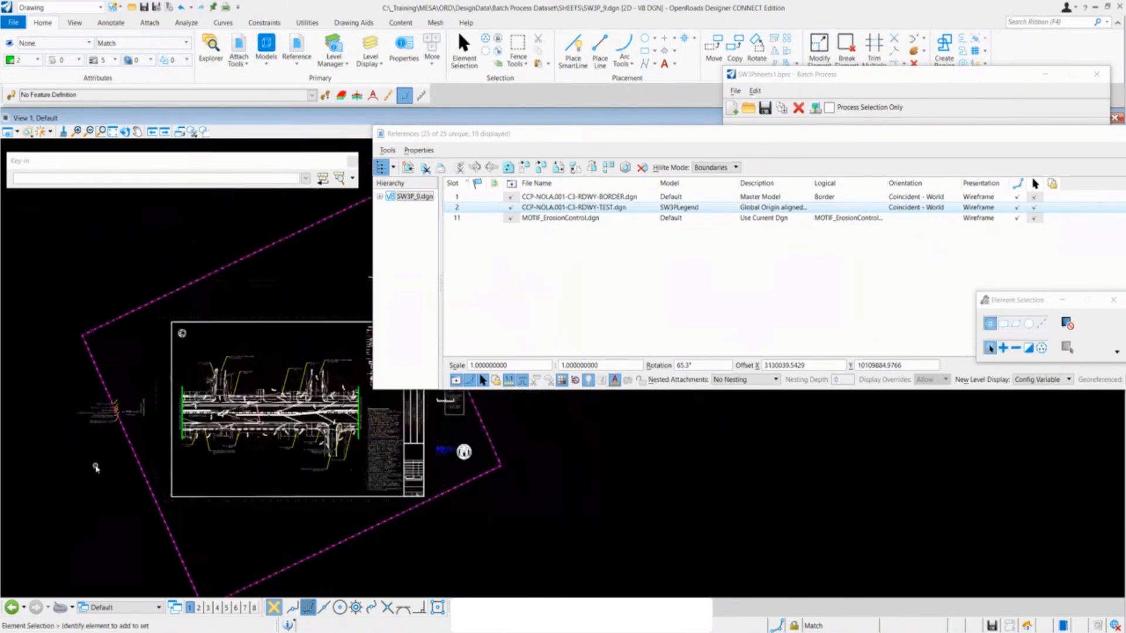
scroll(336, 363, "up", 2)
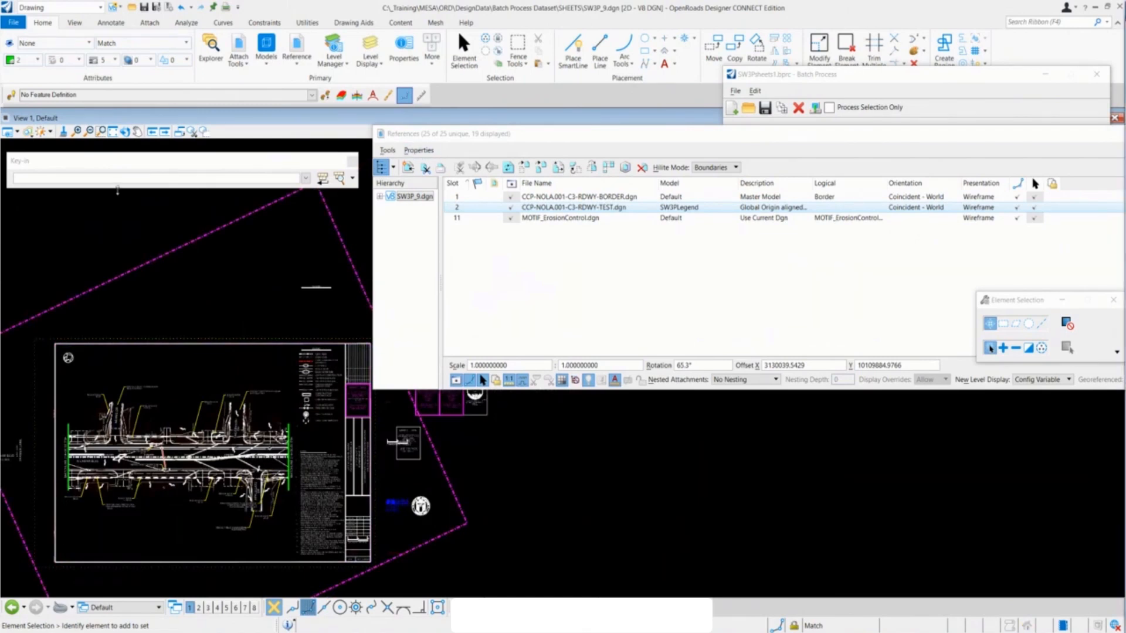
left_click(115, 182)
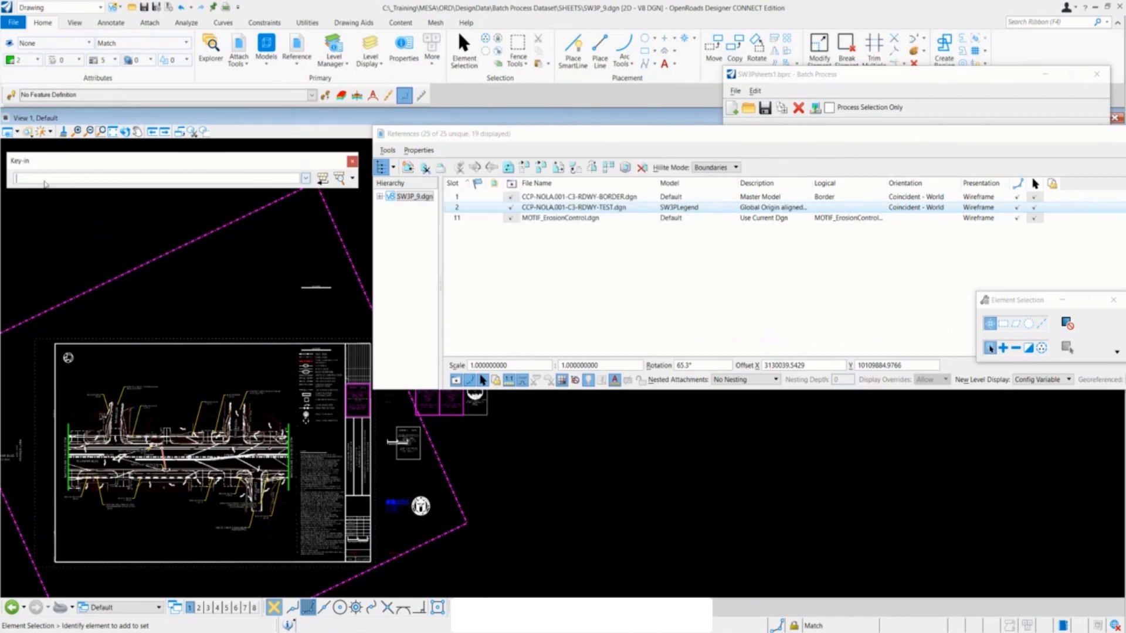
type("fit")
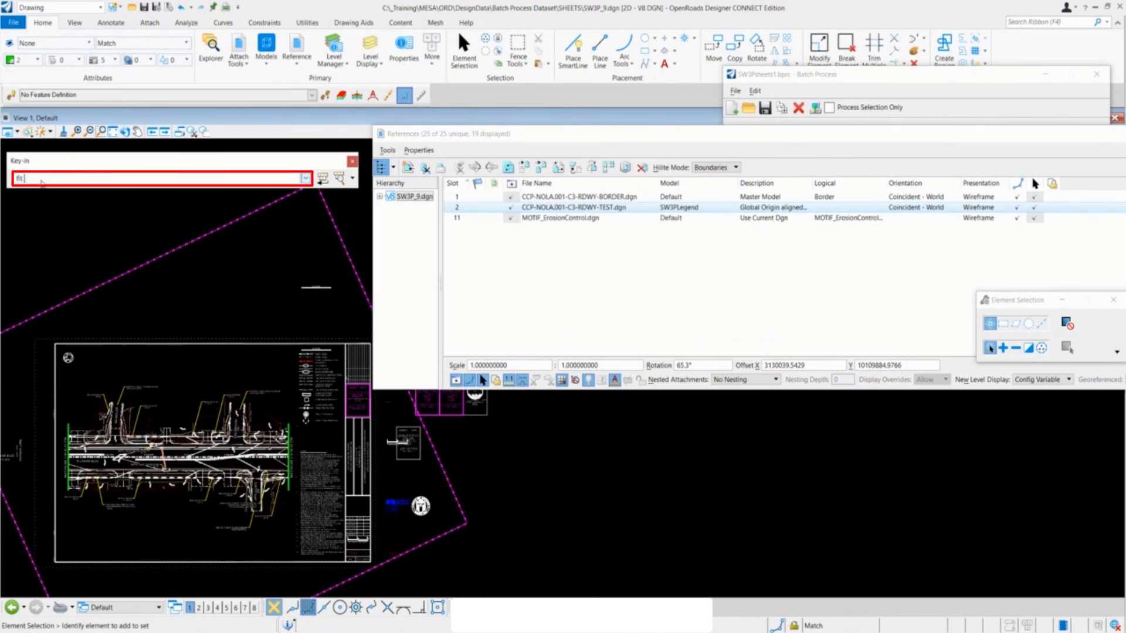
type(" view extended")
key("Return")
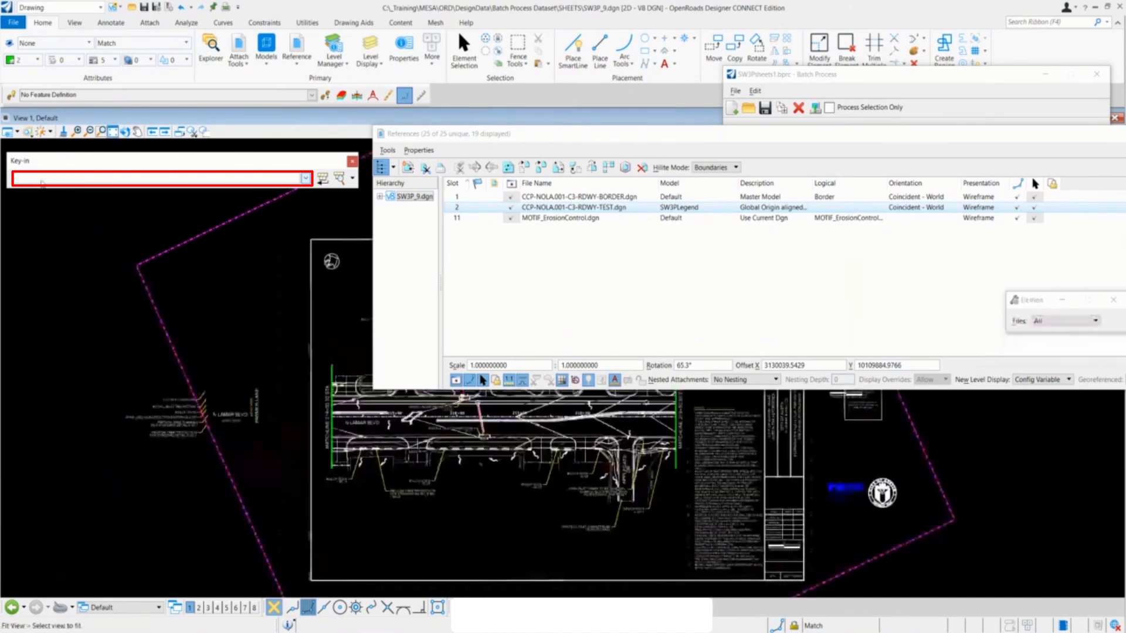
type("f")
type("design")
key("Return")
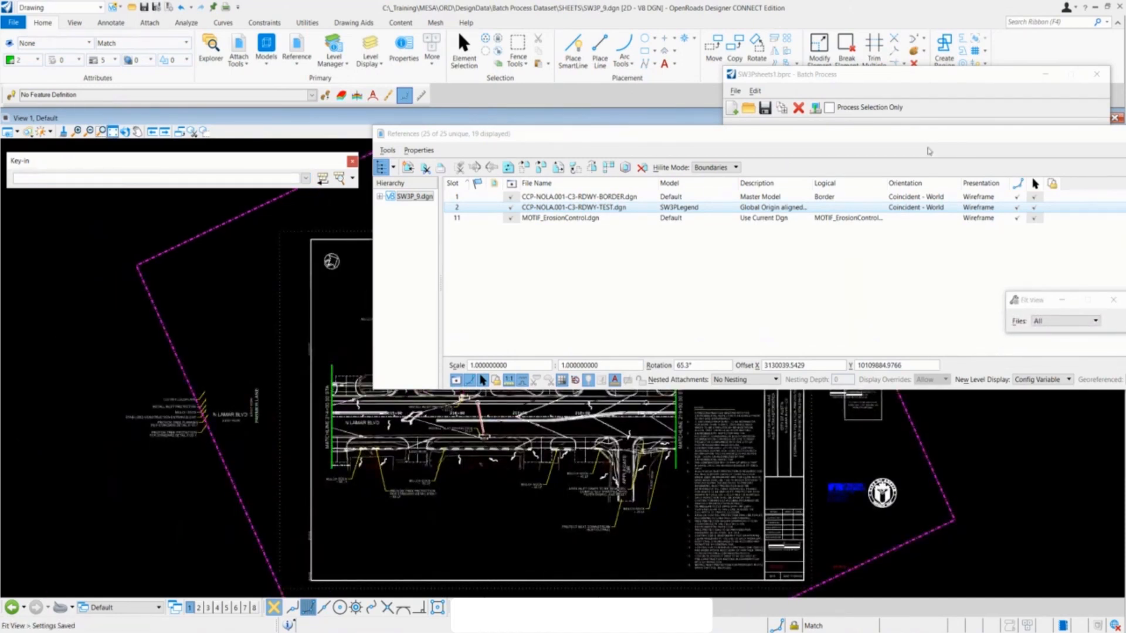
- Move the References dialog to bring its full width into view
left_click(591, 136)
left_click_drag(591, 136, 477, 125)
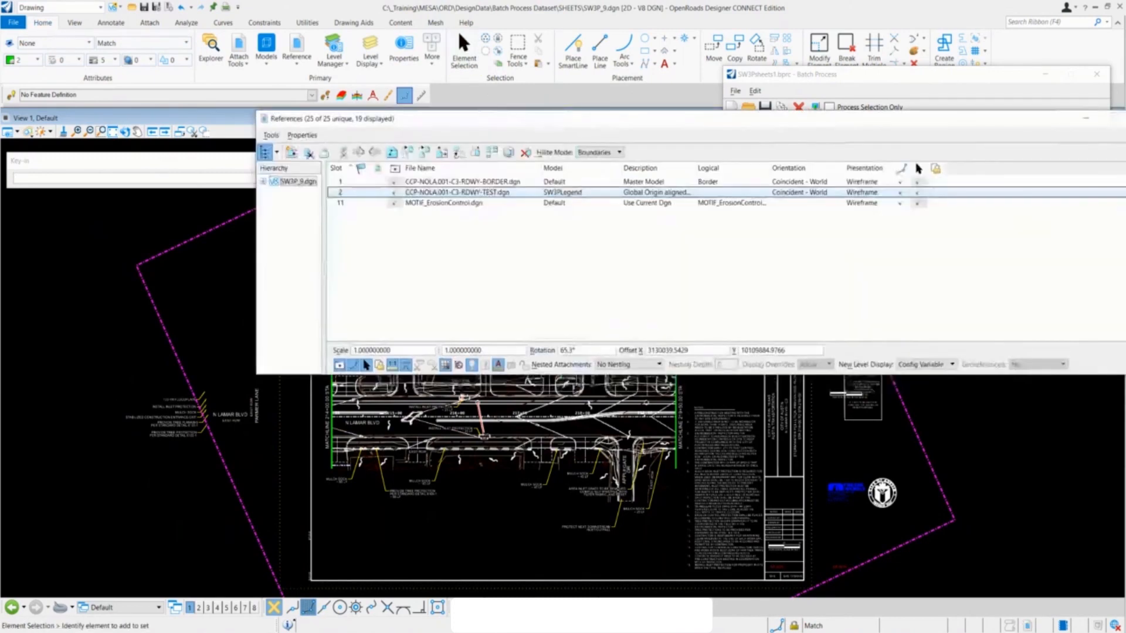
- Close the References dialog and create a batch process command file named attachREF in the Batch Process Dataset's New Command Scripts folder
left_click_drag(1007, 135, 899, 124)
left_click(1031, 123)
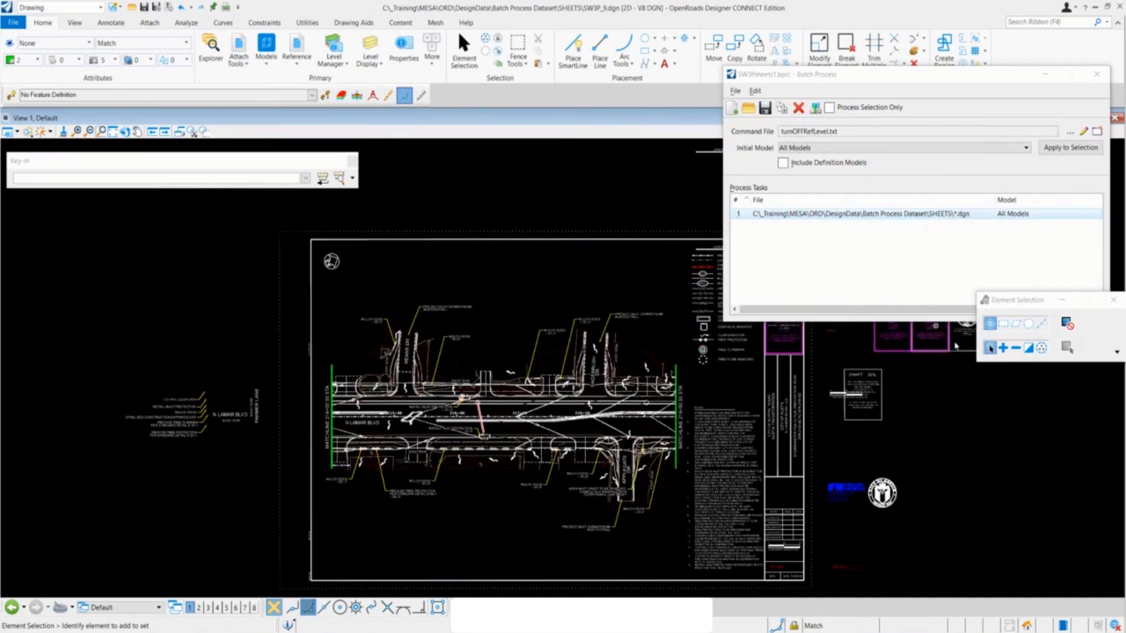
left_click(1096, 132)
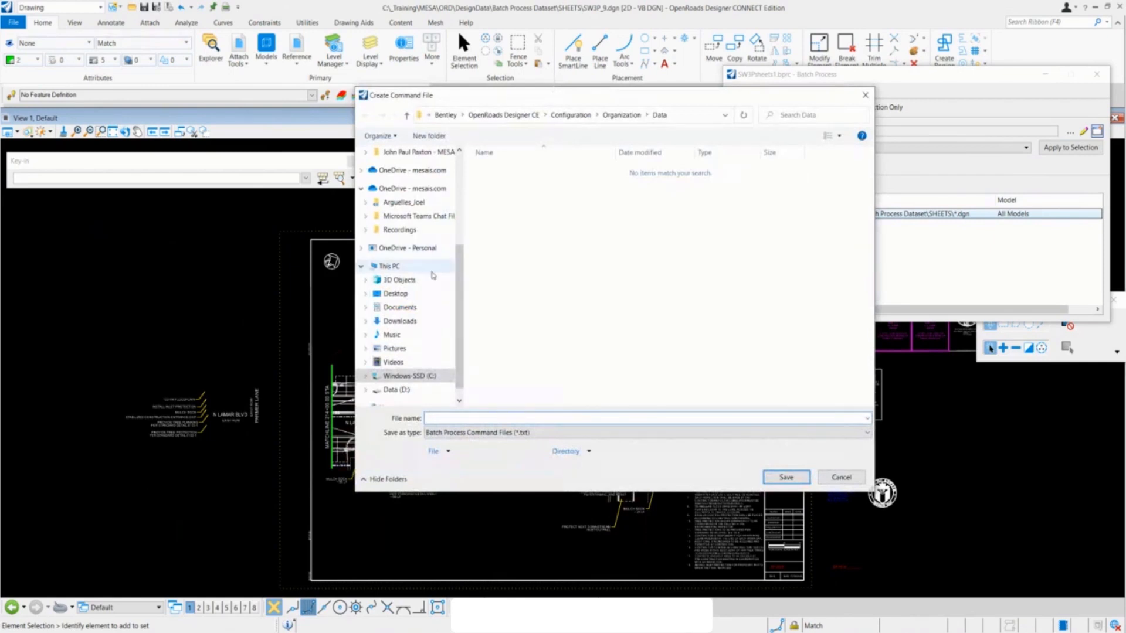
scroll(431, 281, "up", 3)
scroll(431, 282, "up", 2)
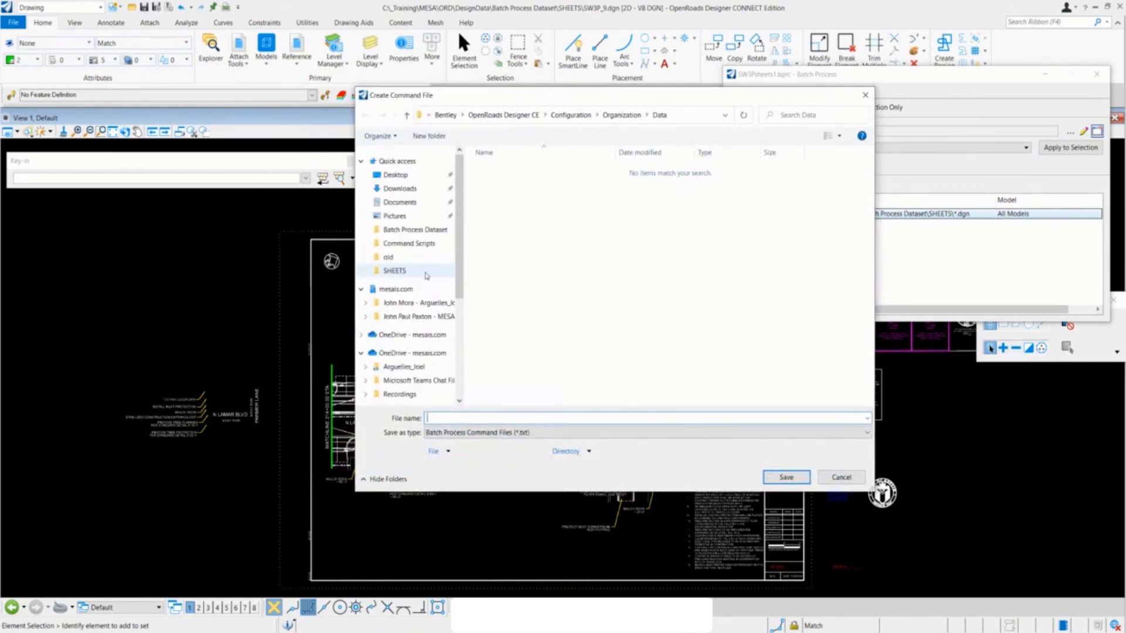
left_click(431, 246)
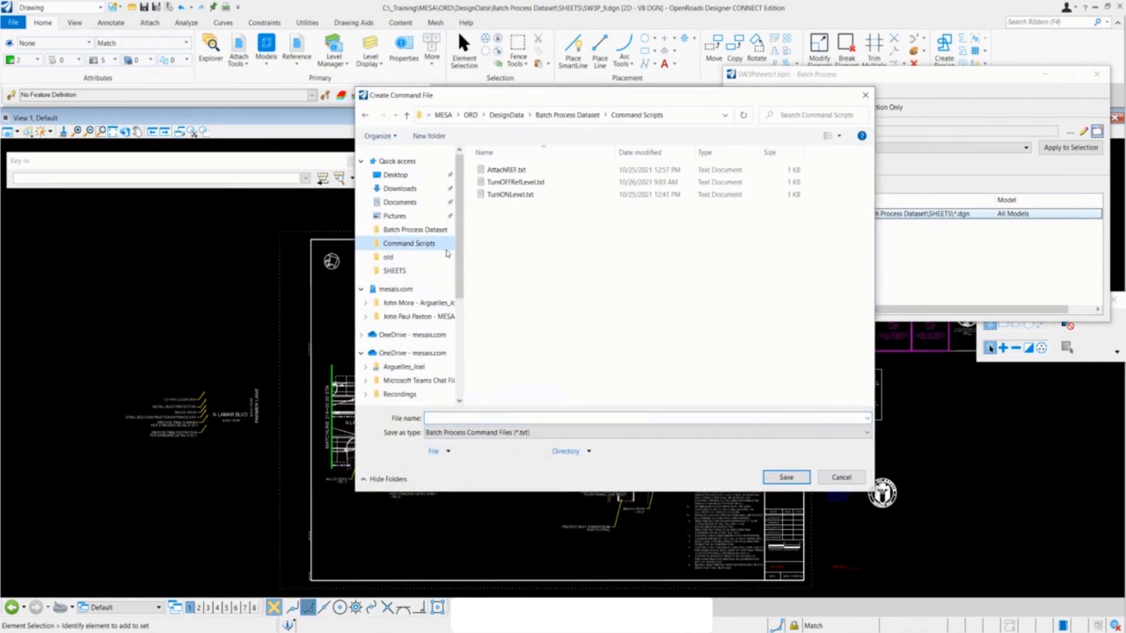
left_click(573, 114)
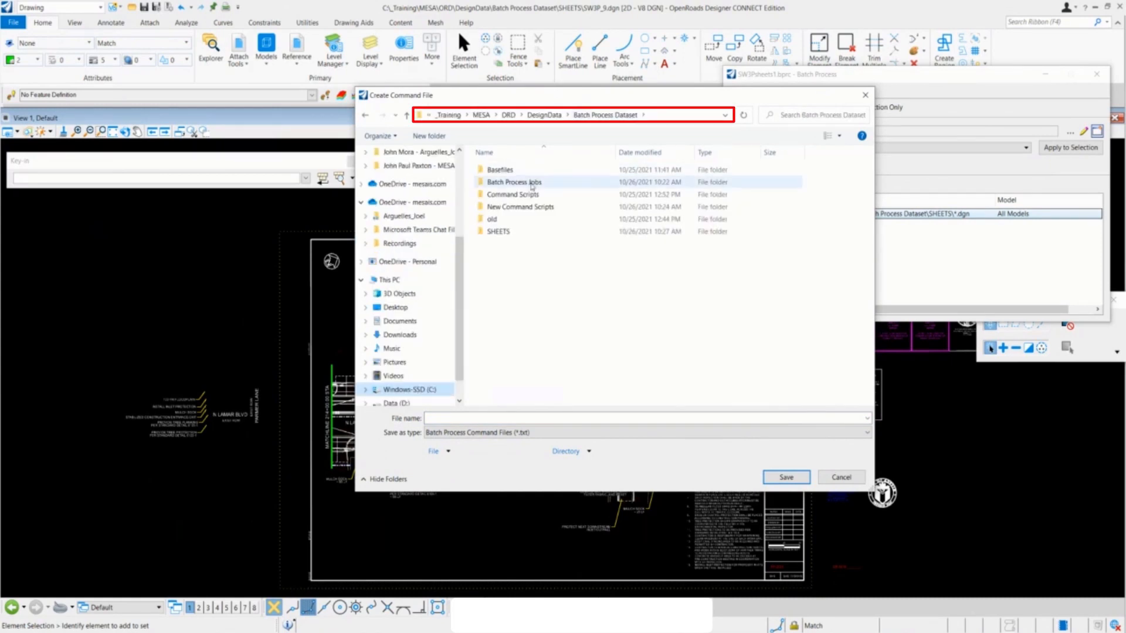
double_click(527, 207)
left_click(483, 417)
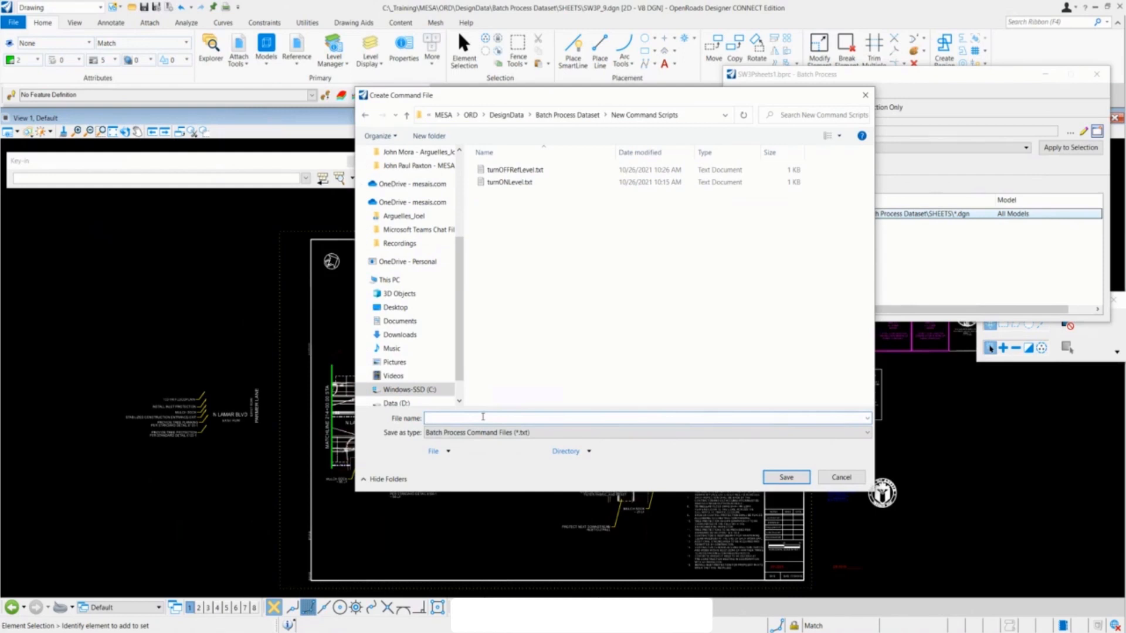
type("attach")
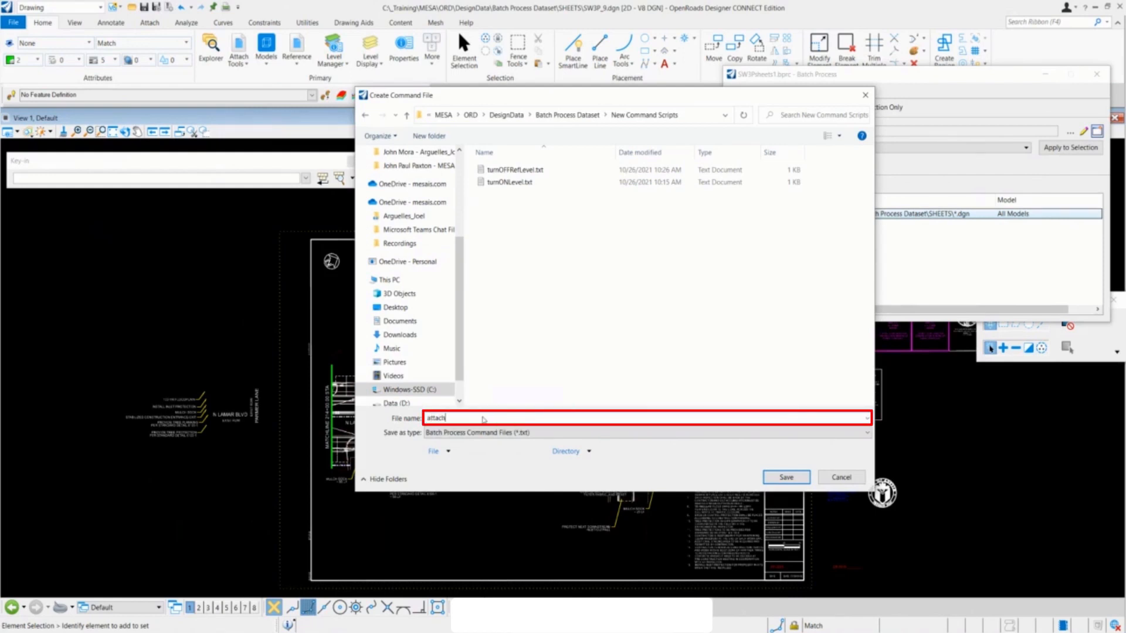
type("REF")
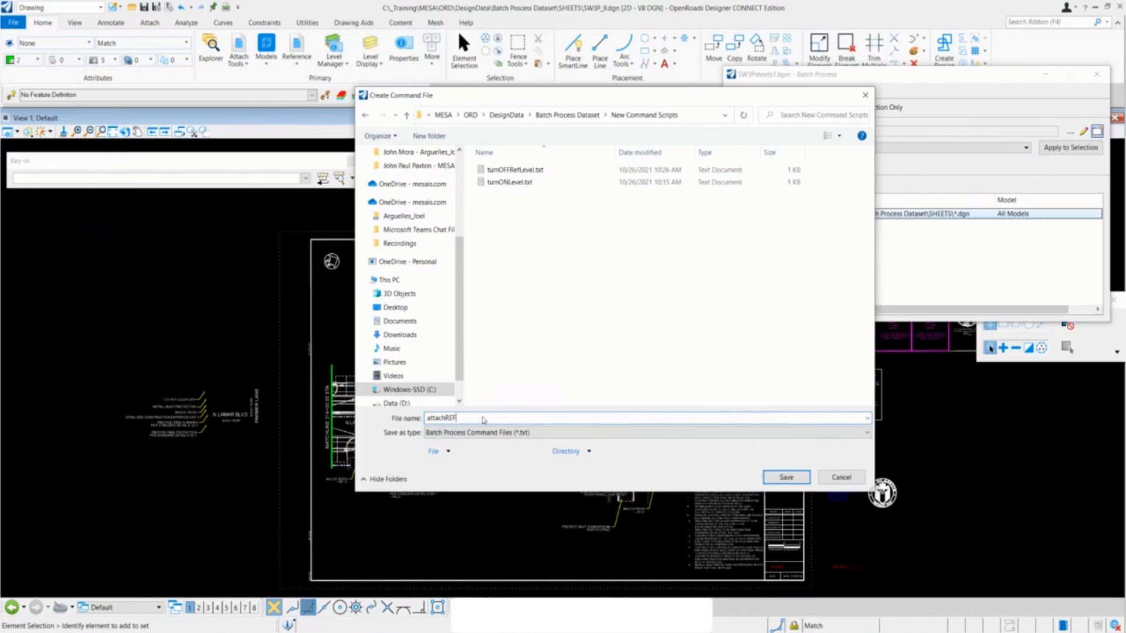
key("Return")
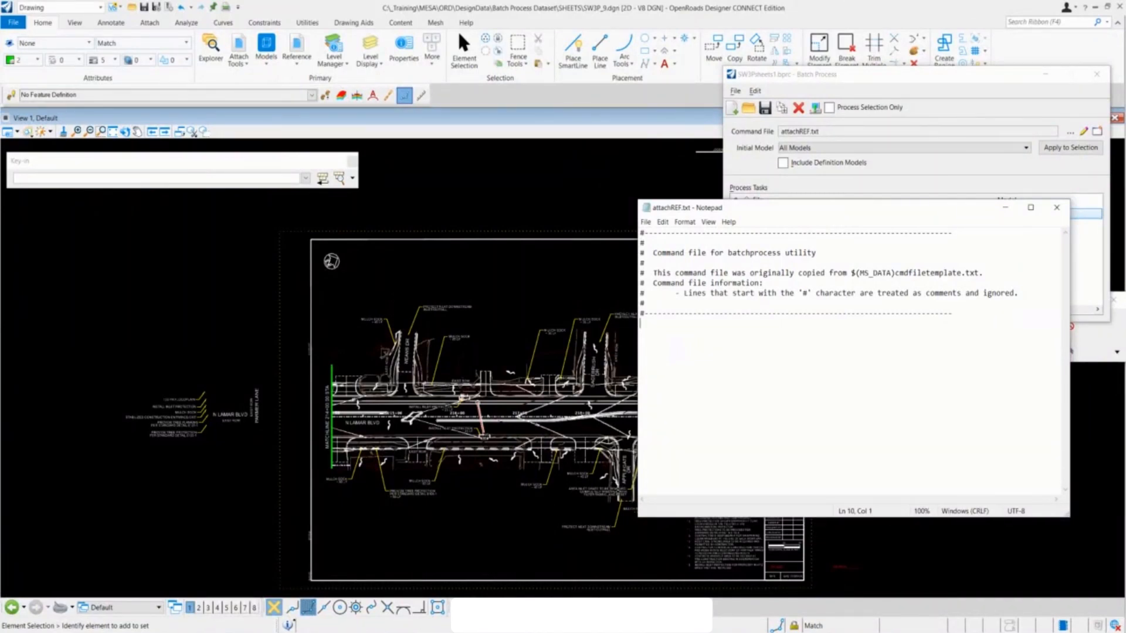
- Add the line "reference ATTACH D:\Clients\CAS\NOLA\BASEFILES\CCP-NOLA.001-C3-RDWY-TEST.dgn,SW3PLegend,,,,,," below the comment header
key("Return")
type("reference ATTACH")
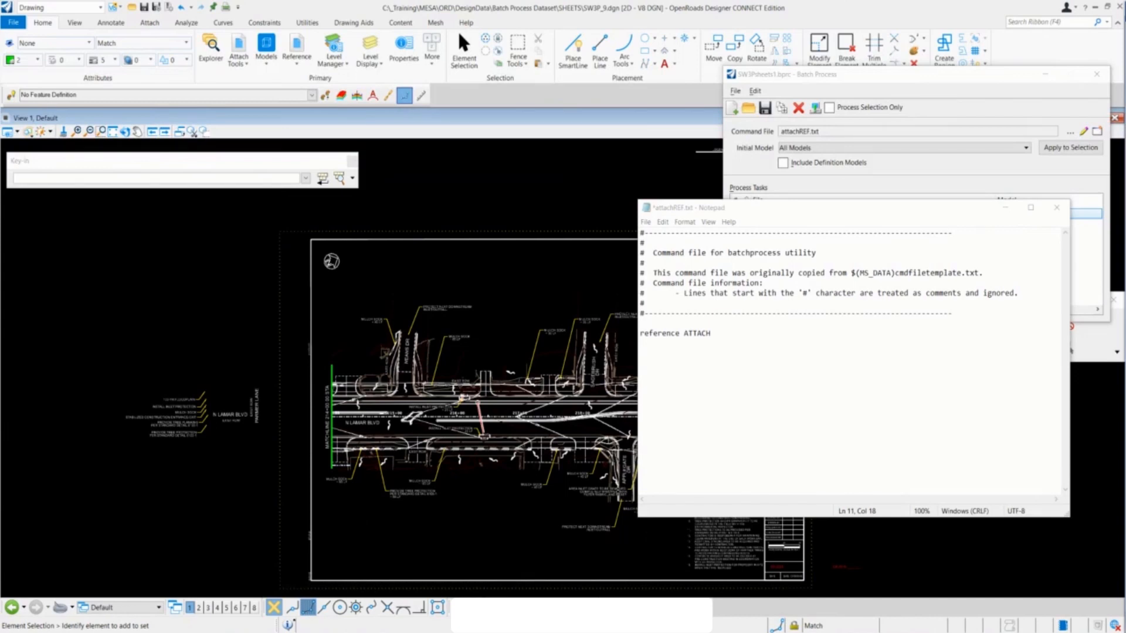
left_click(712, 341)
type("D:\\Clients\\CAS\\NOLA\\BASEFILES\\CCP-NOLA.001-C3-RDWY-TEST.dgn")
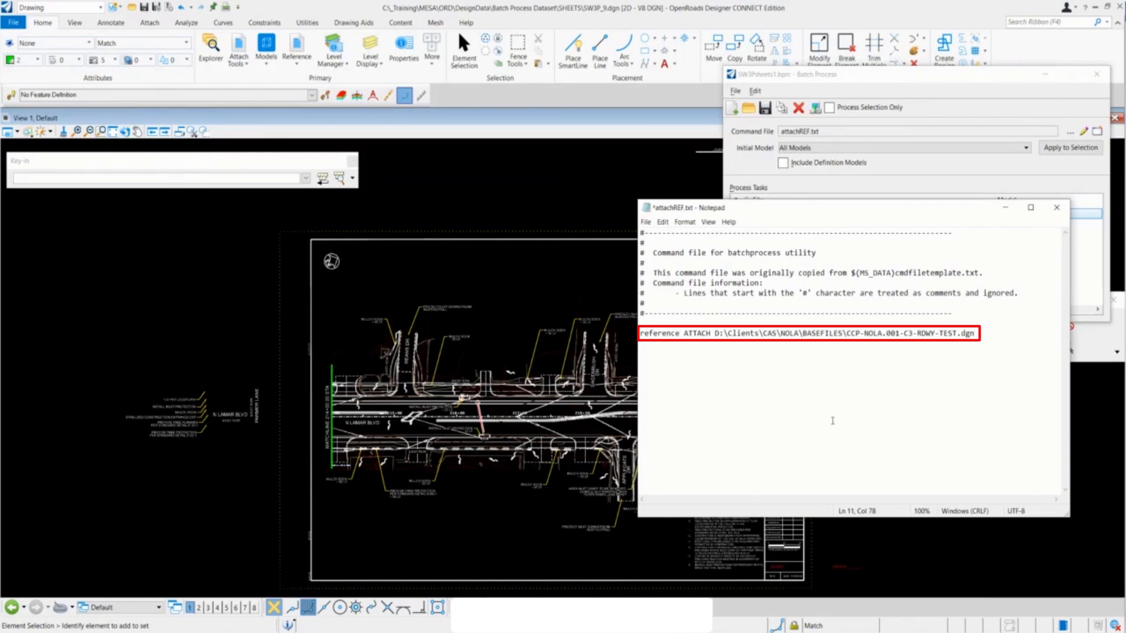
key("BackSpace")
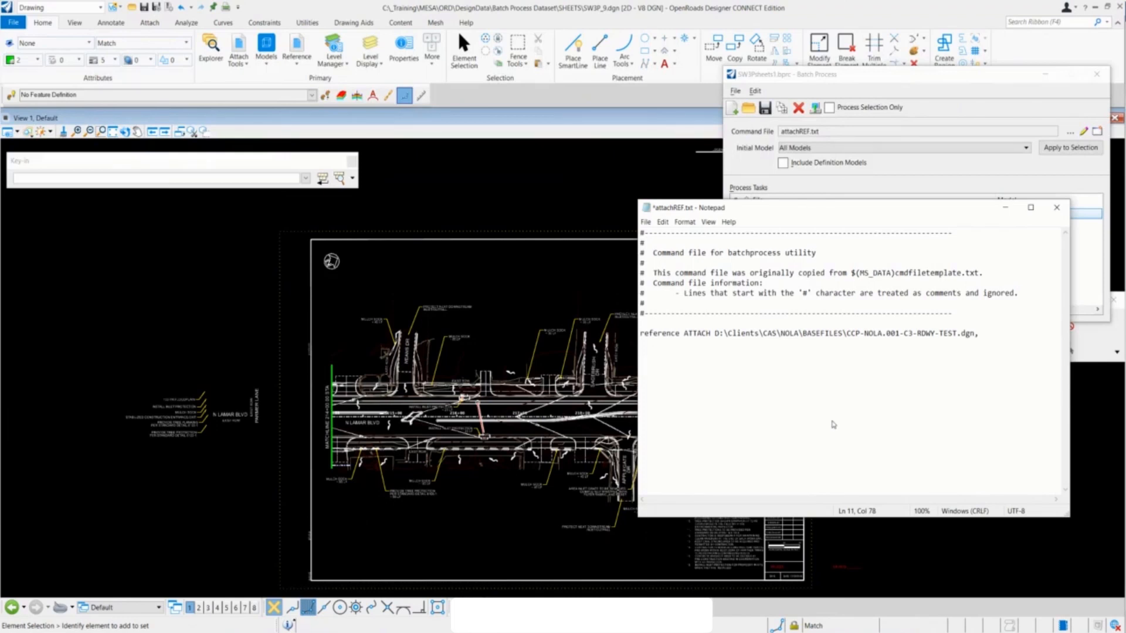
type(",SW3PLegend")
type(",,,,,,")
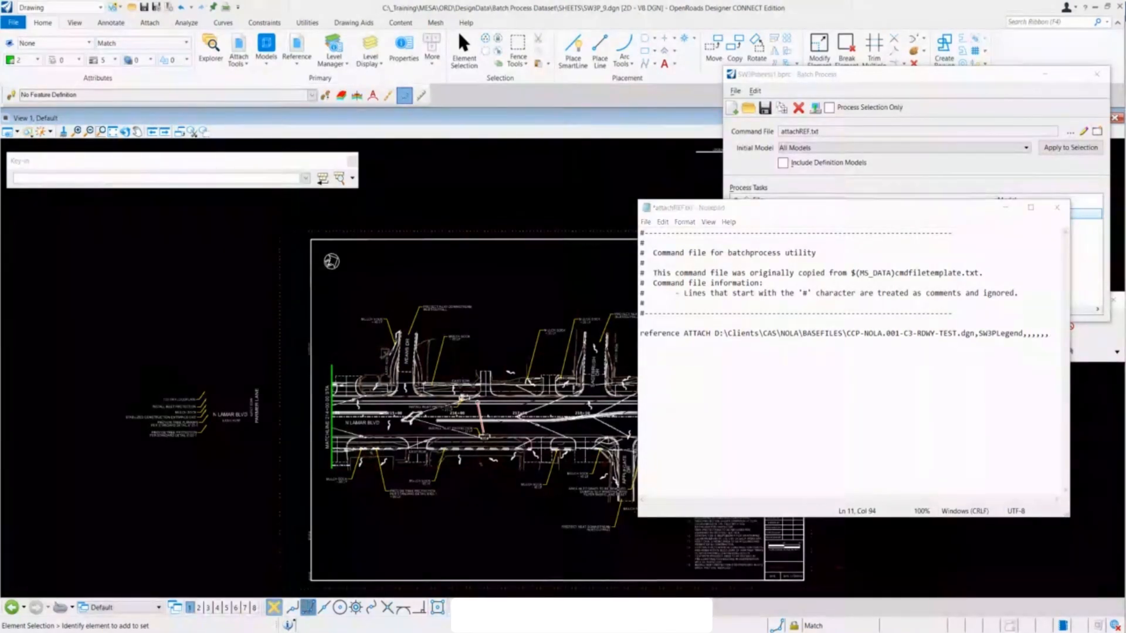
- Check the REFERENCE ATTACH key-in syntax on the MicroStation help page in the browser, then return to the command file
left_click_drag(1125, 143, 198, 2)
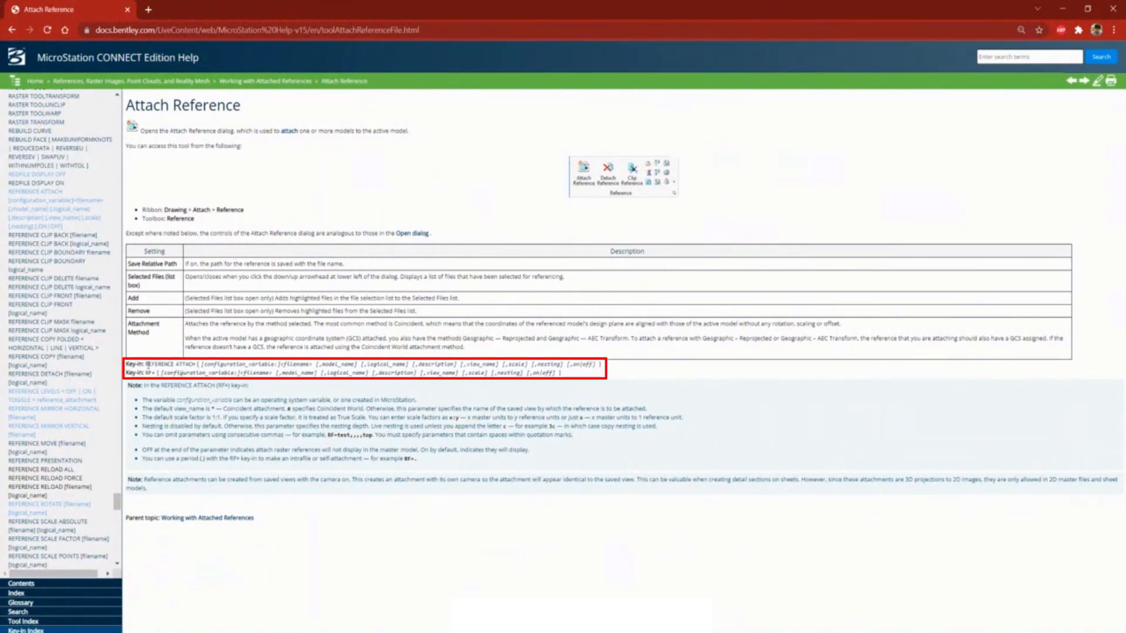
left_click_drag(145, 364, 279, 364)
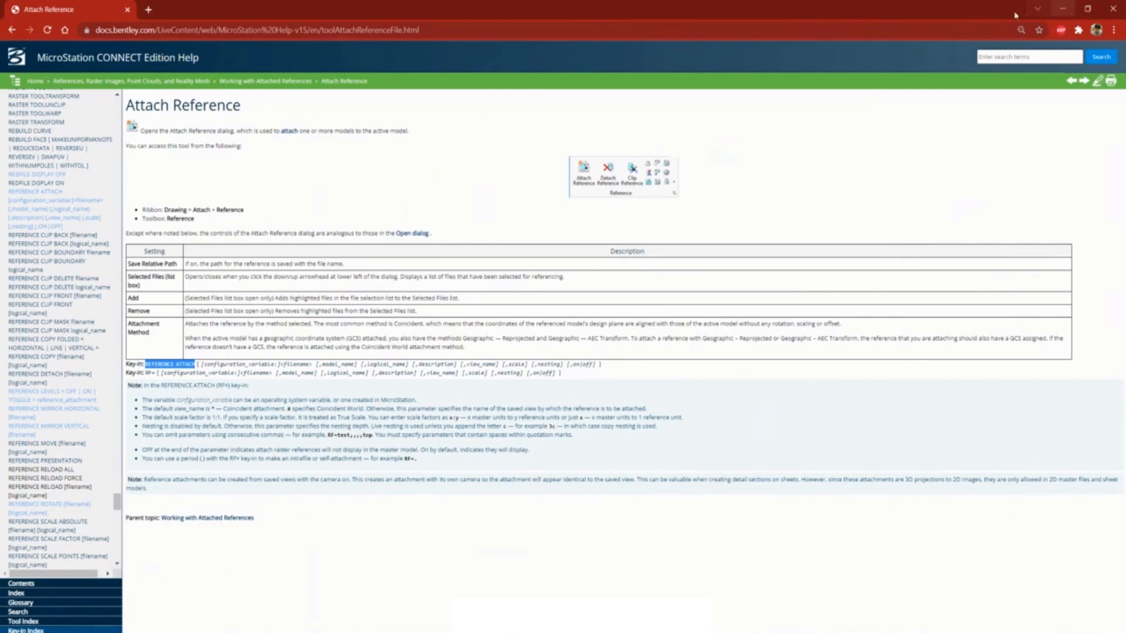
left_click(1064, 10)
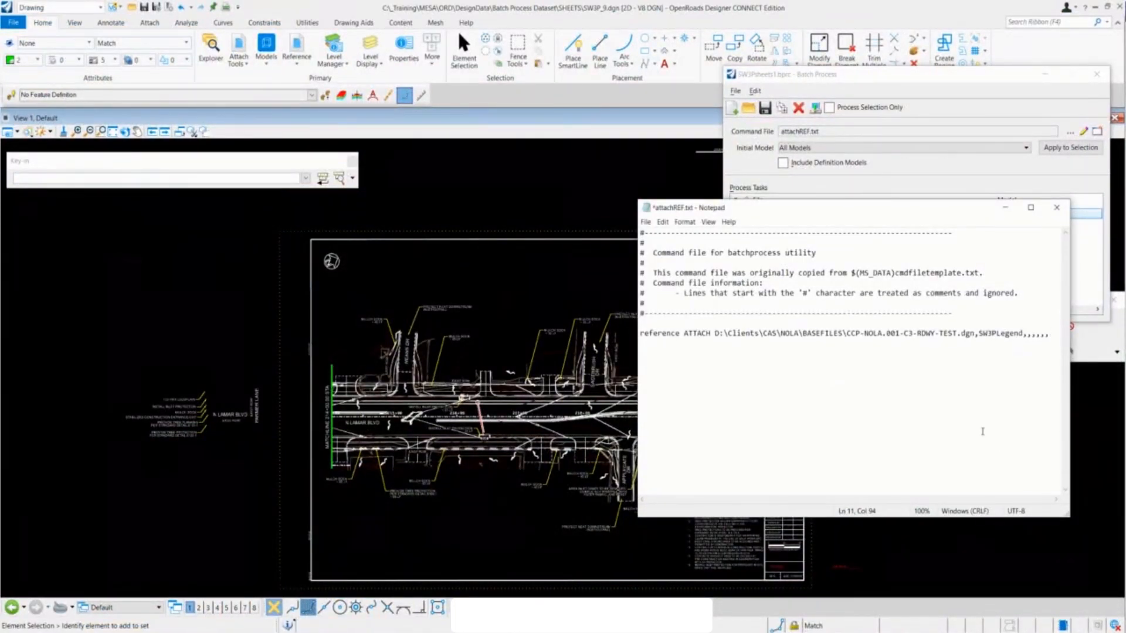
- Add the line "reference MOVE D:\Clients\CAS\NOLA\BASEFILES\CCP-NOLA.001-C3-RDWY-TEST.dgn;xy=0,0;%d" to the command file, separated by a blank line
key("Return")
key("Return")
type("reference MOVE")
type("D:\\Clients\\CAS\\NOLA\\BASEFILES\\CCP-NOLA.001-C3-RDWY-TEST.dgn")
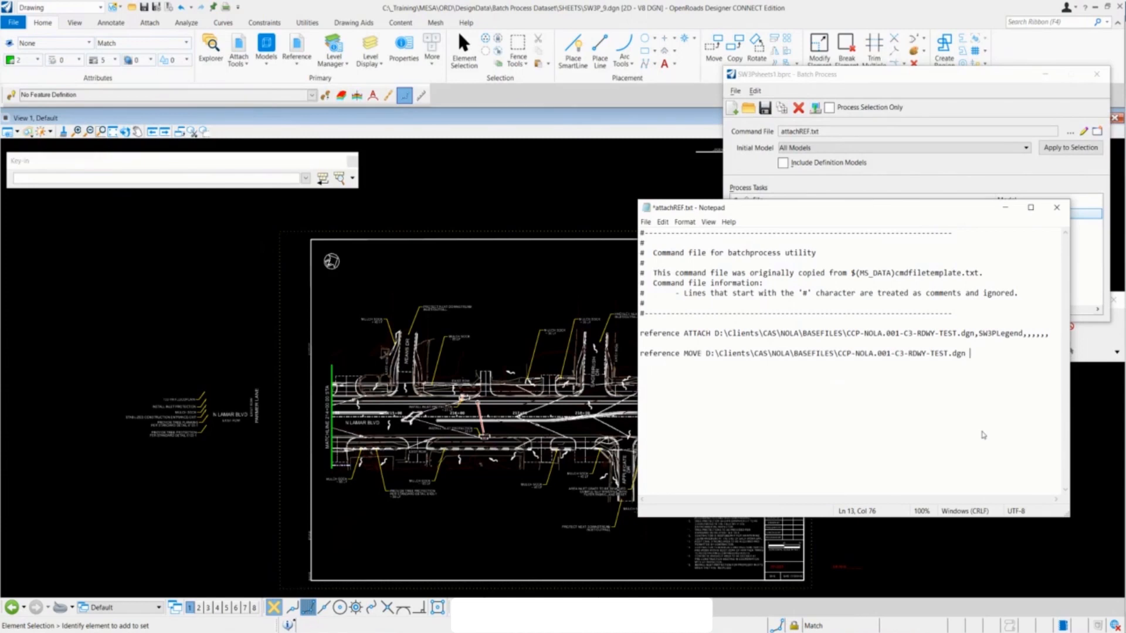
key("BackSpace")
type(";")
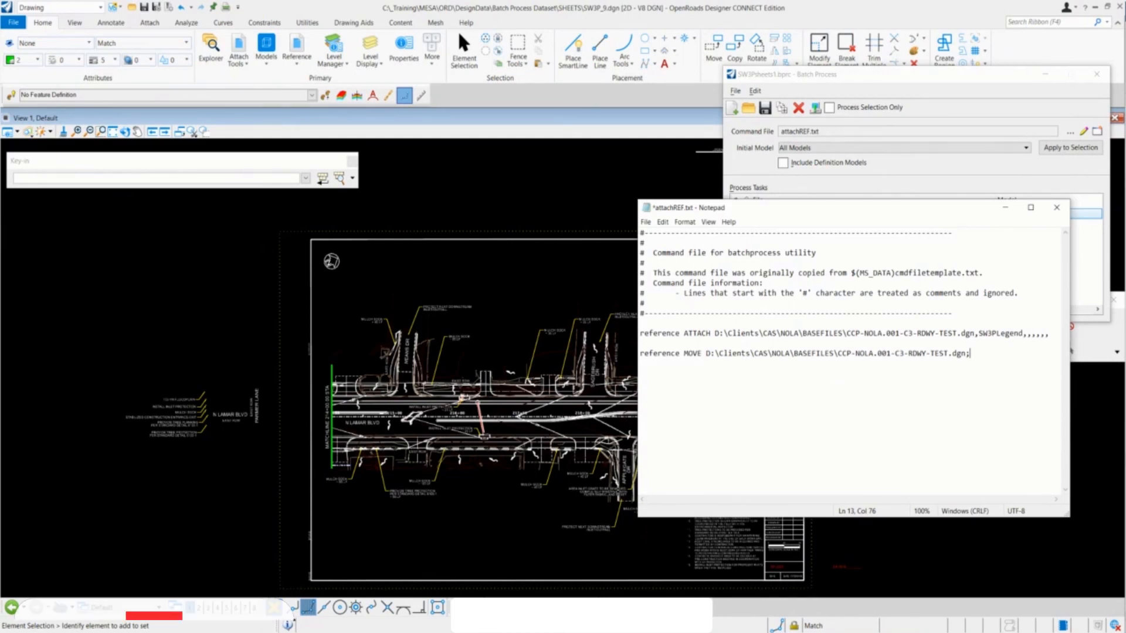
type("XY")
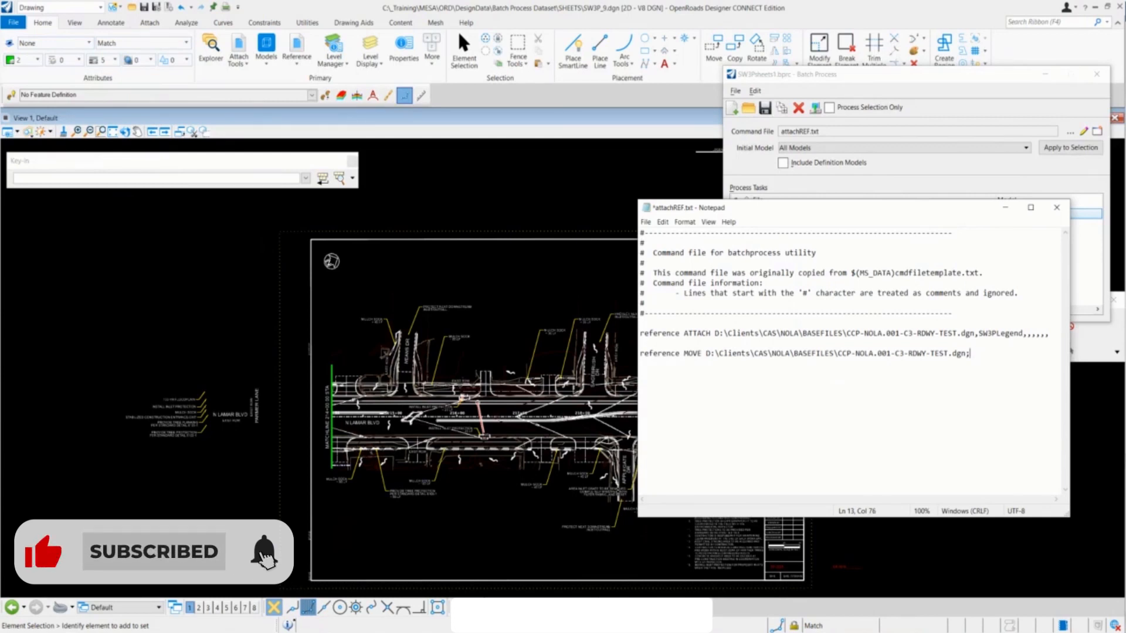
key("BackSpace")
key("BackSpace")
type("xy=")
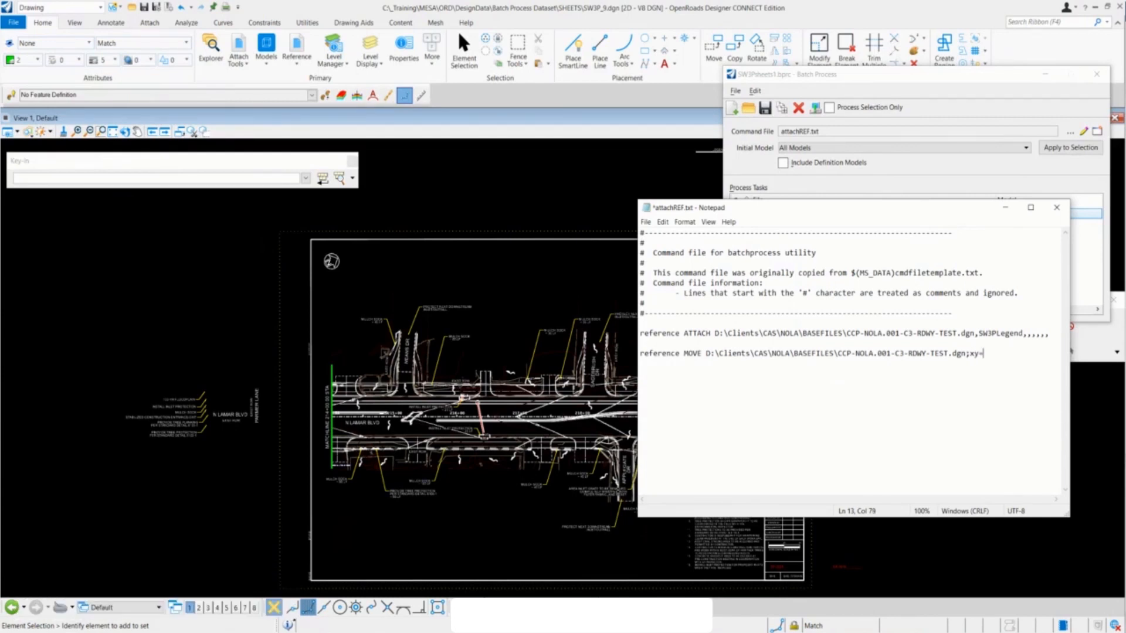
type("0,0")
type(";")
type("%d")
- Add a "Batchprocess PAUSE" line after the reference MOVE command, with blank lines around it
key("Return")
key("Return")
type("Batchprocess P")
type("E")
key("Return")
key("Return")
- Add the line "reference ROTATE points D:\Clients\CAS\NOLA\BASEFILES\CCP-NOLA.001-C3-RDWY-TEST.dgn;%d;%d" after the pause
type("reference")
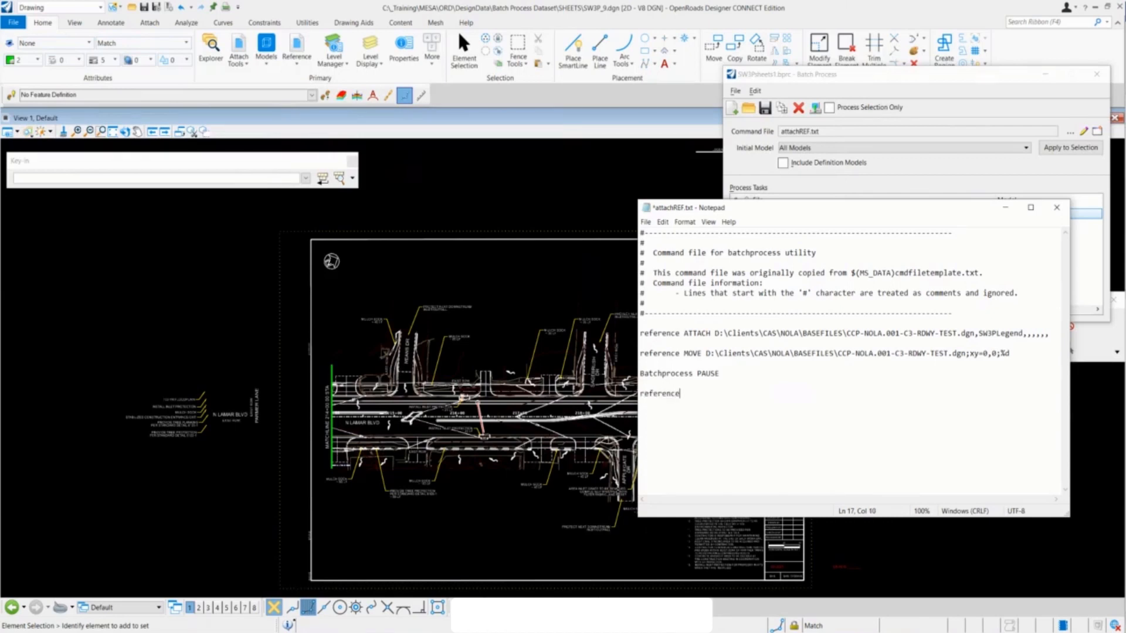
type(" ROTATE points")
type("D:\\Clients\\CAS\\NOLA\\BASEFILES\\CCP-NOLA.001-C3-RDWY-TEST.dgn")
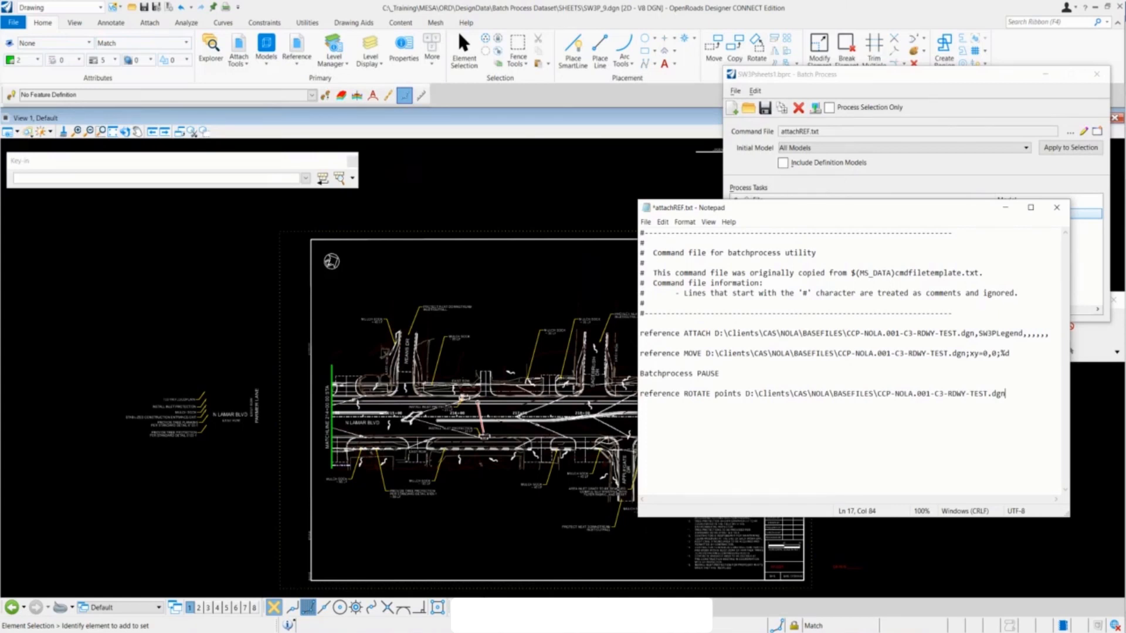
type(";%d;%d")
- Add a second "Batchprocess PAUSE" line after the reference ROTATE points command
key("Return")
key("Return")
type("Batchprocess PAS")
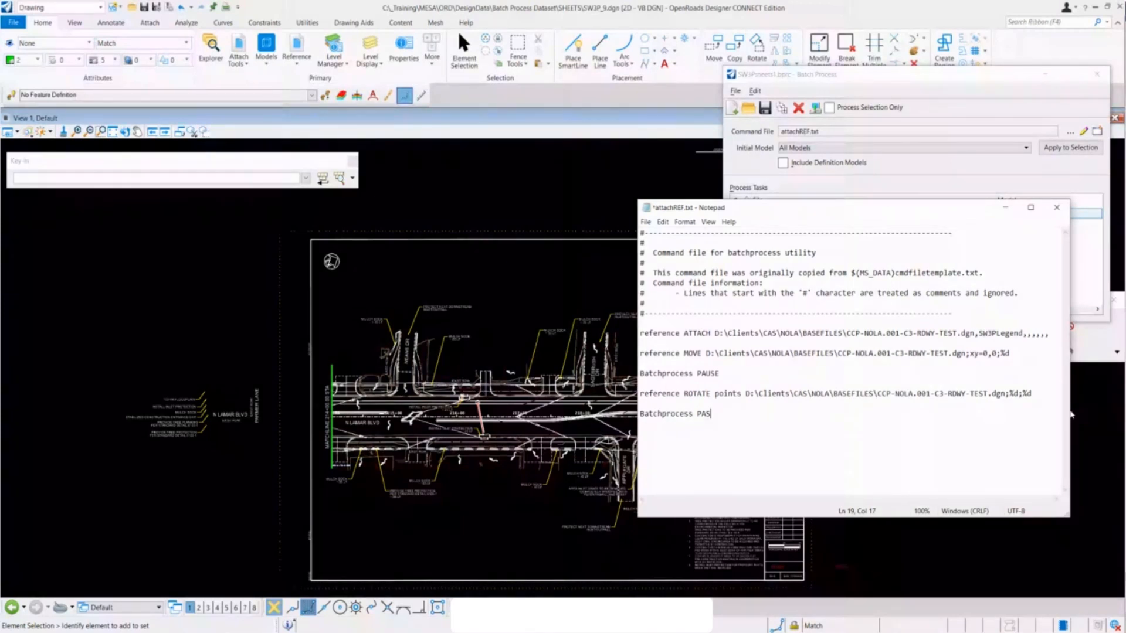
key("BackSpace")
type("USE")
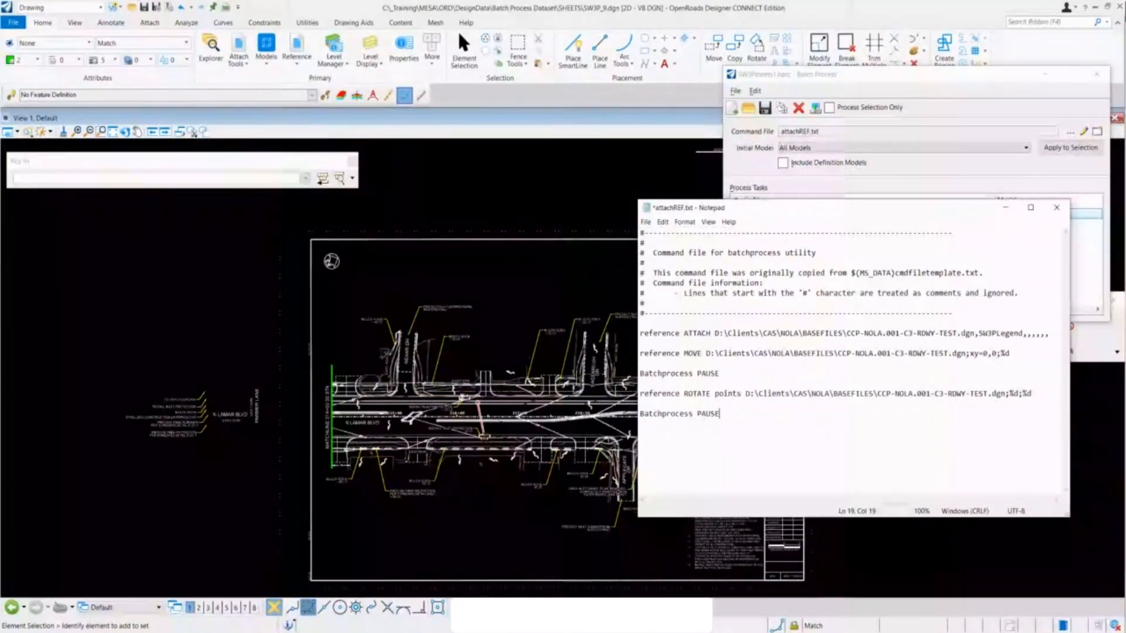
- Finish the command file with the lines "fit view extended" and "filedesign", separated by a blank line
key("Return")
key("Return")
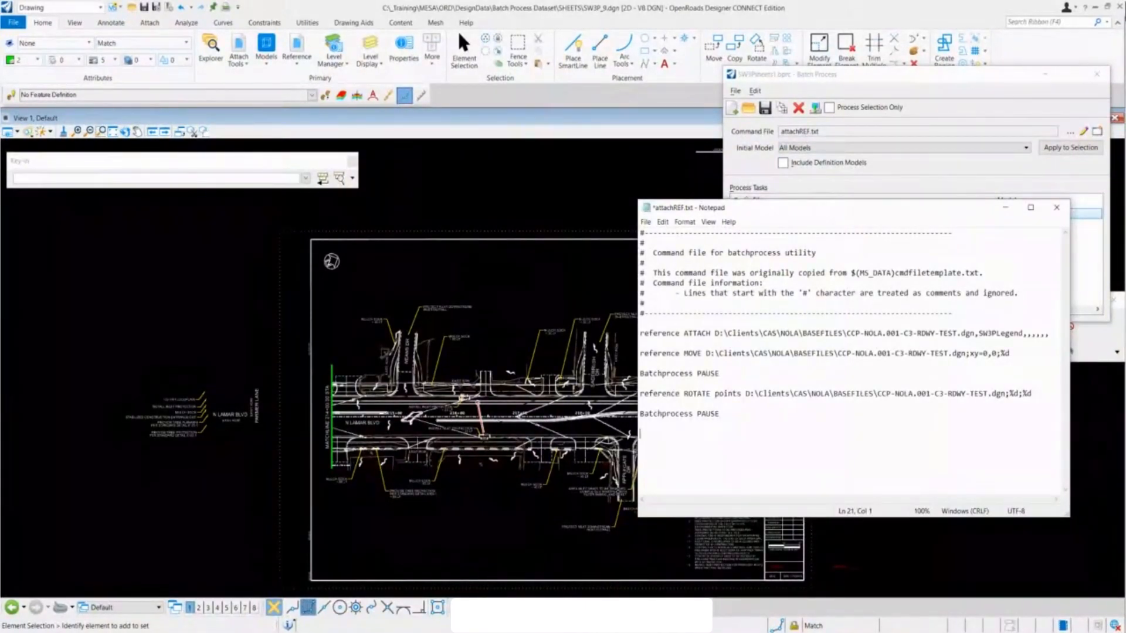
type("fit ")
type("view")
type(" e")
type("xtended  ")
type("filedesn")
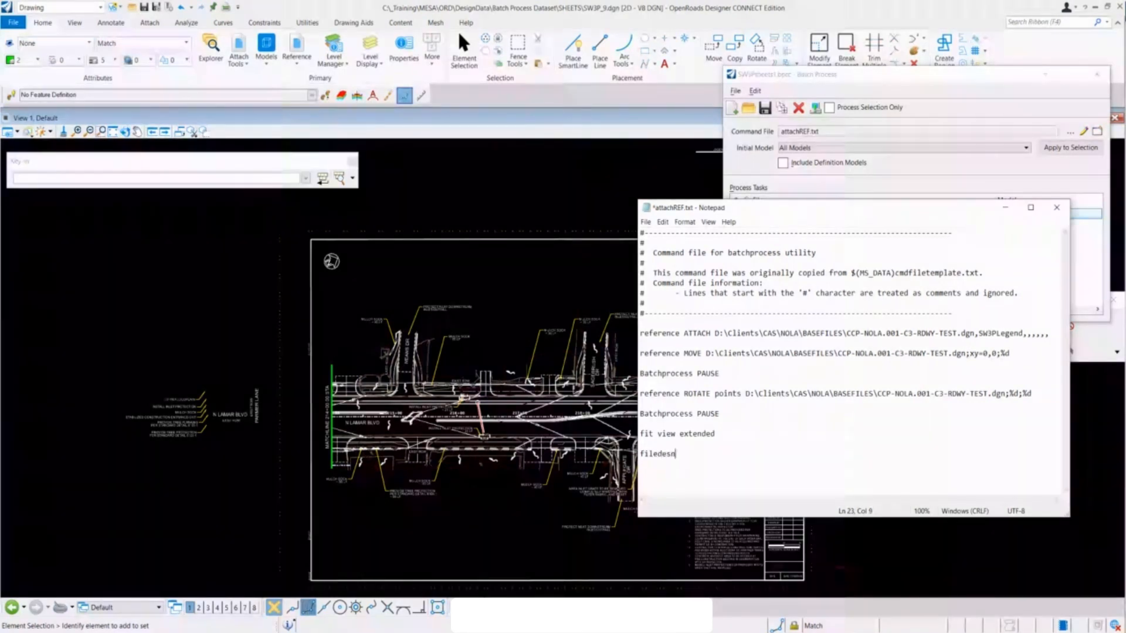
key("BackSpace")
type("ign")
- Save the attachREF.txt command file and close it
left_click_drag(800, 207, 561, 111)
left_click(407, 125)
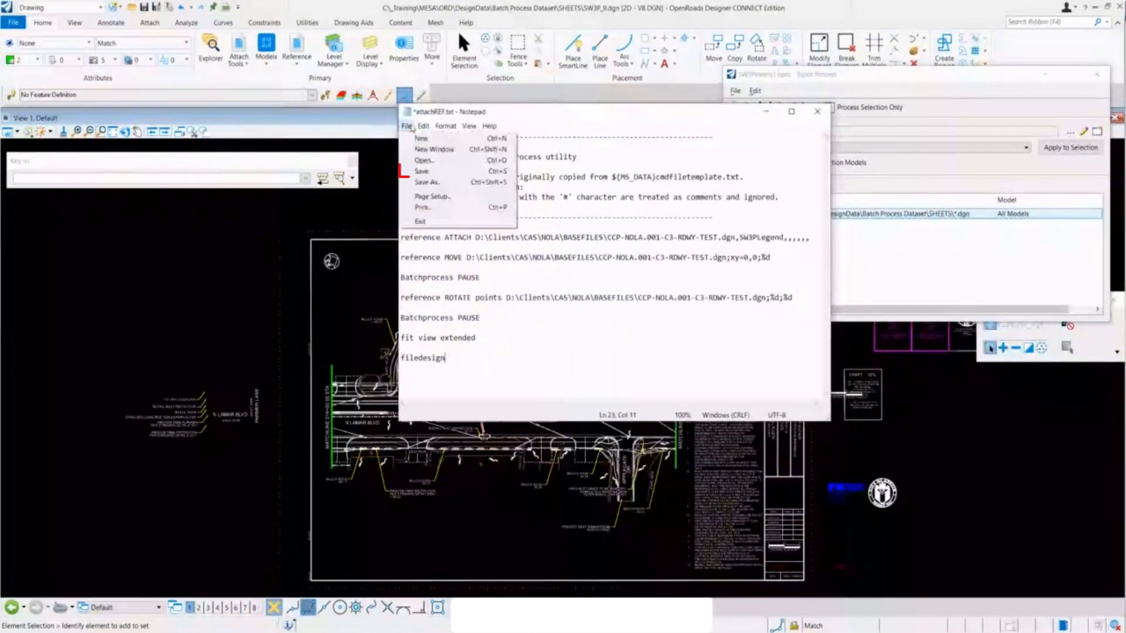
left_click(428, 167)
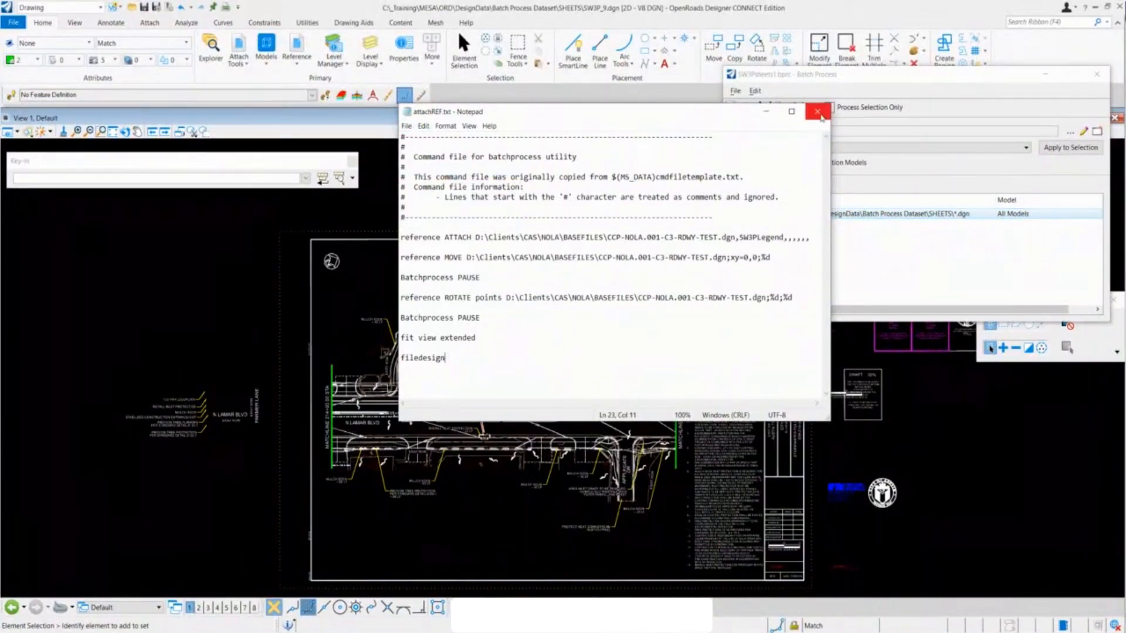
left_click(817, 111)
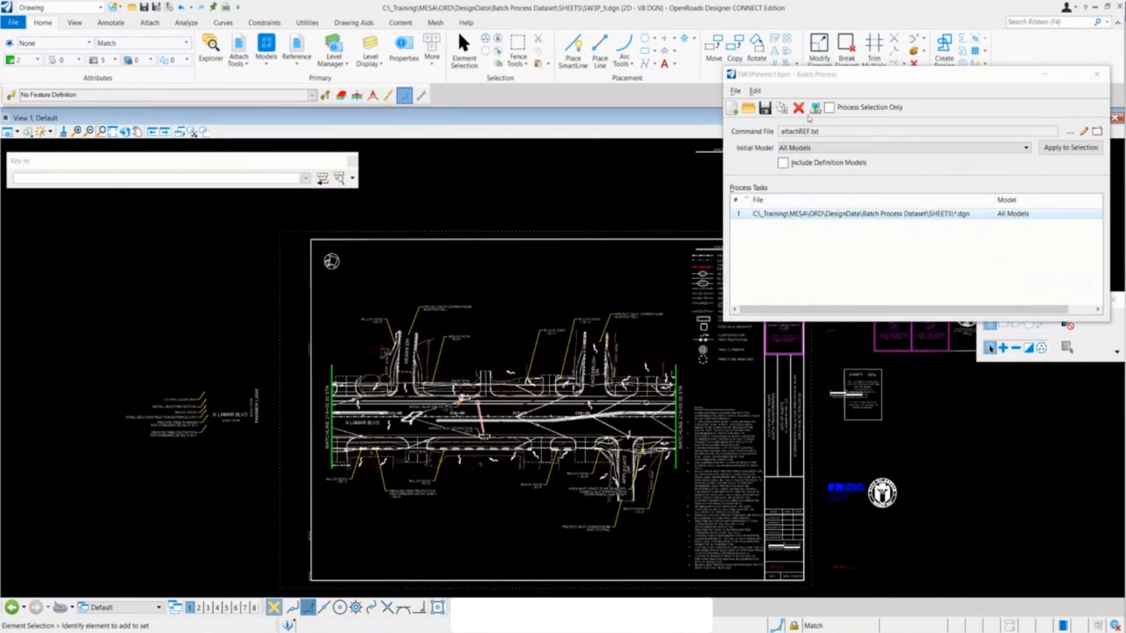
- Replace the batch job's *.dgn task with the files SW3P_1.dgn and SW3P_2.dgn from the SHEETS folder
left_click(798, 107)
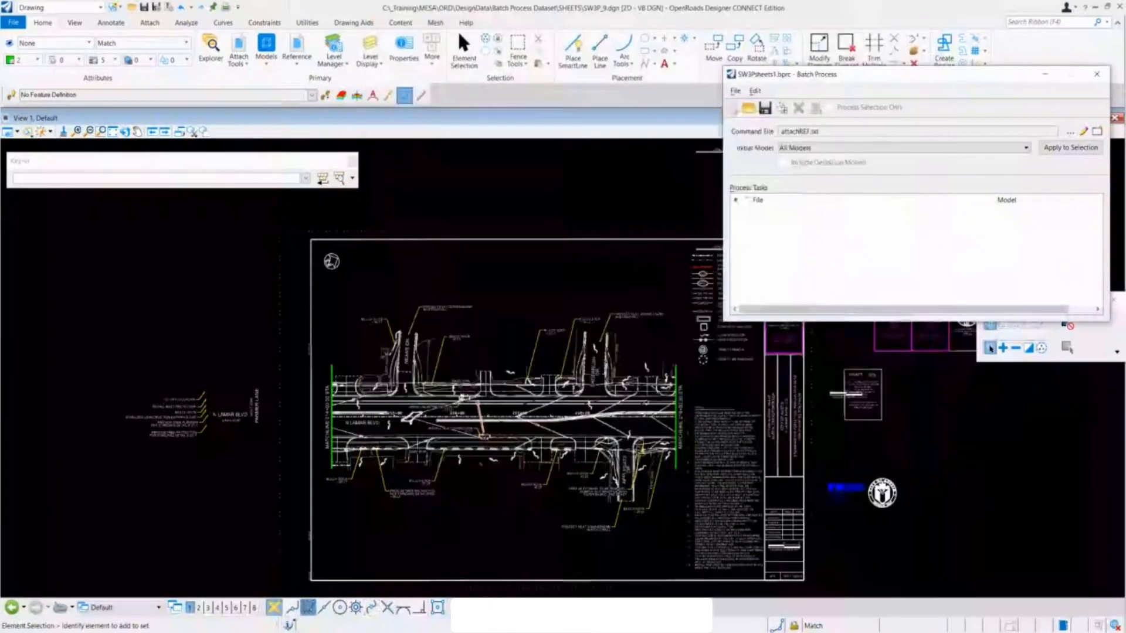
left_click_drag(733, 70, 416, 85)
left_click(355, 191, "shift")
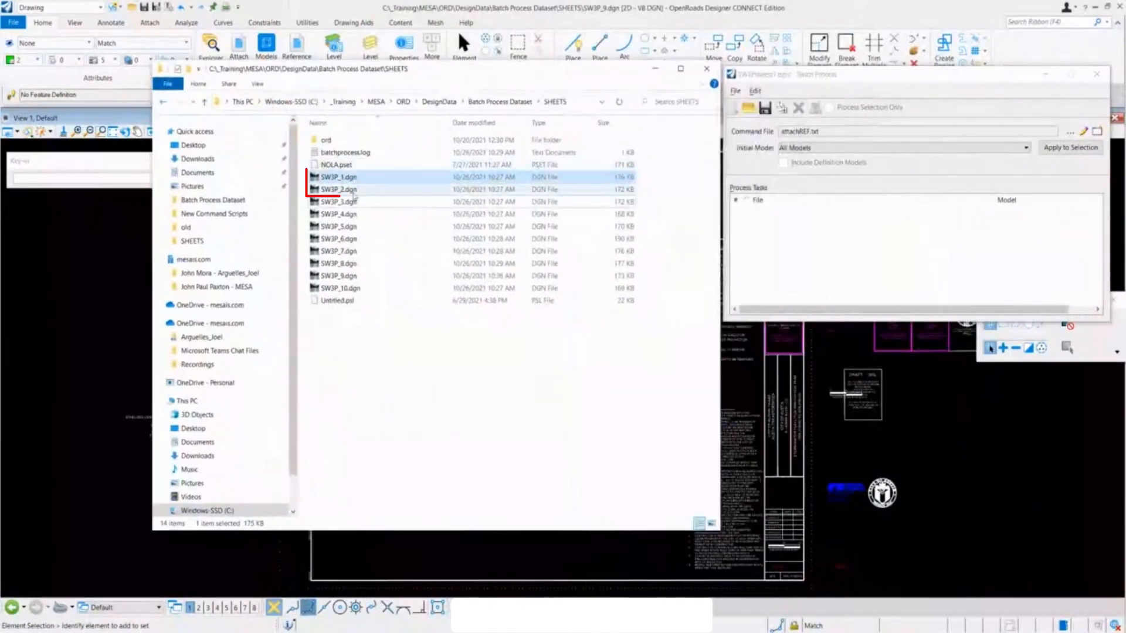
mouse_move(354, 199)
left_mouse_down()
mouse_move(376, 184)
mouse_move(840, 249)
left_mouse_up()
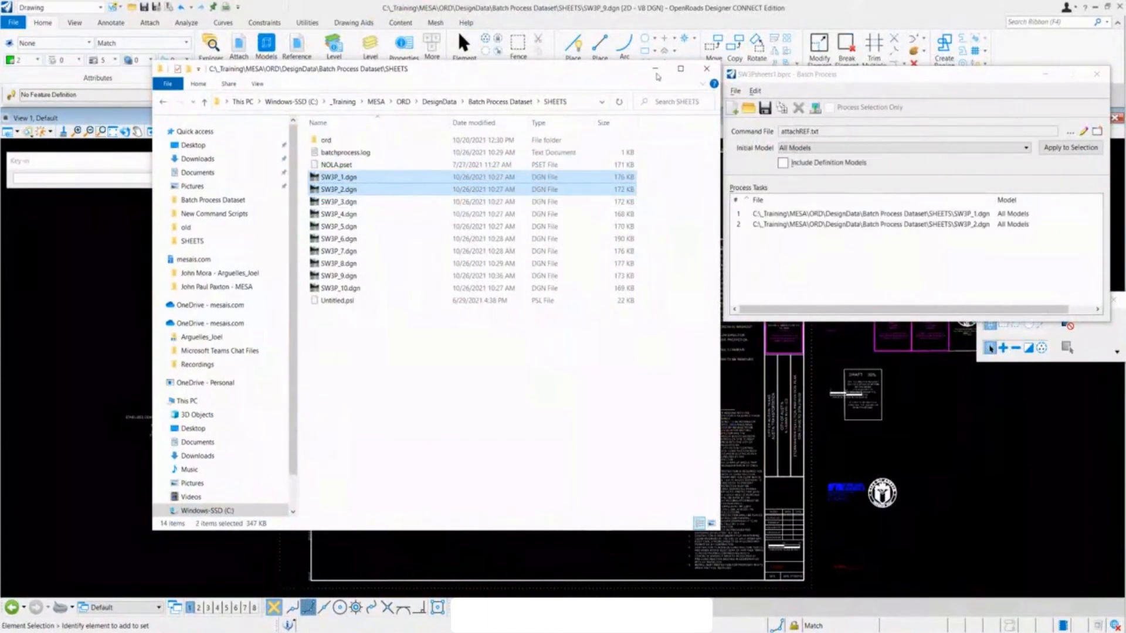
left_click(655, 69)
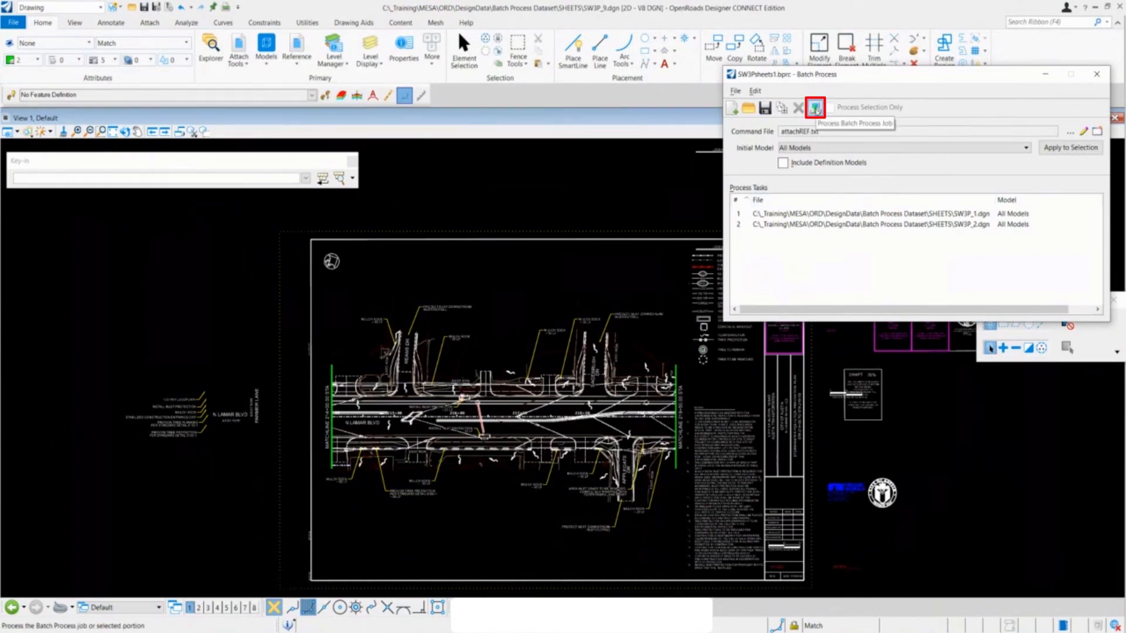
- Run the batch process job with attachREF.txt on SW3P_1.dgn and SW3P_2.dgn
left_click(815, 109)
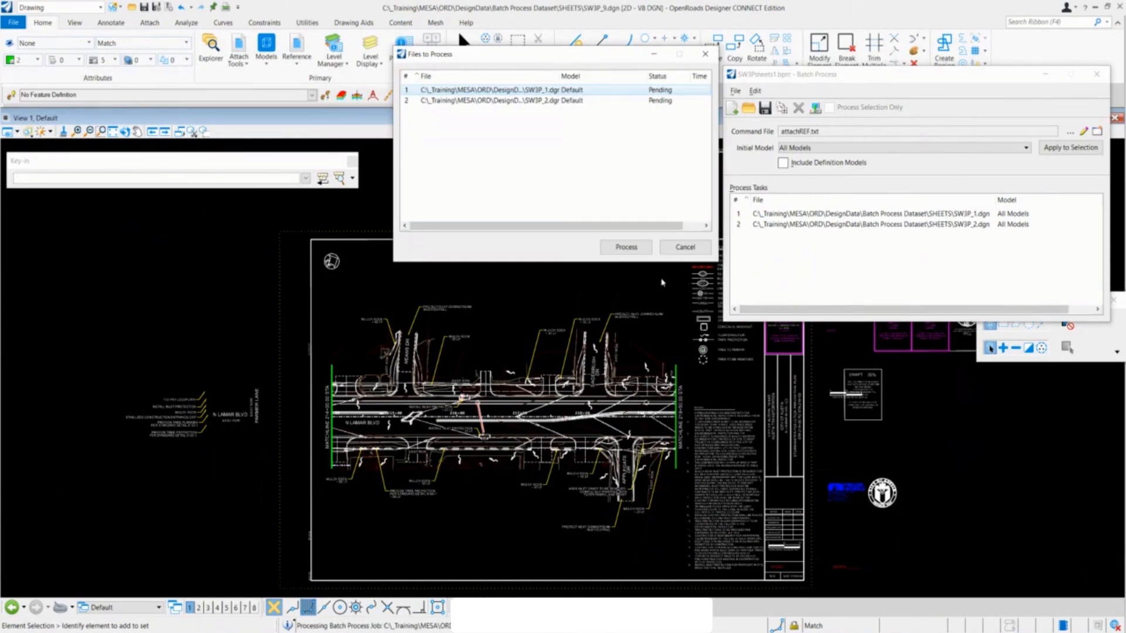
left_click(626, 247)
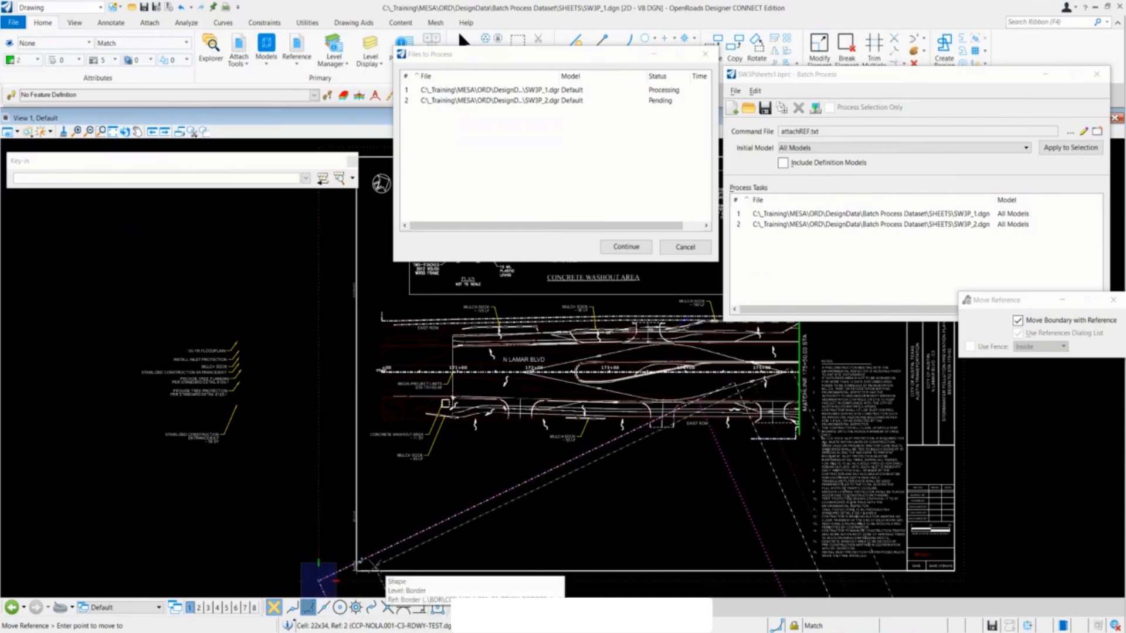
- Continue the batch and rotate the legend reference in SW3P_1.dgn about its lower-left border corner to align with the sheet, using Near Snap
left_click(625, 246)
left_click(625, 247)
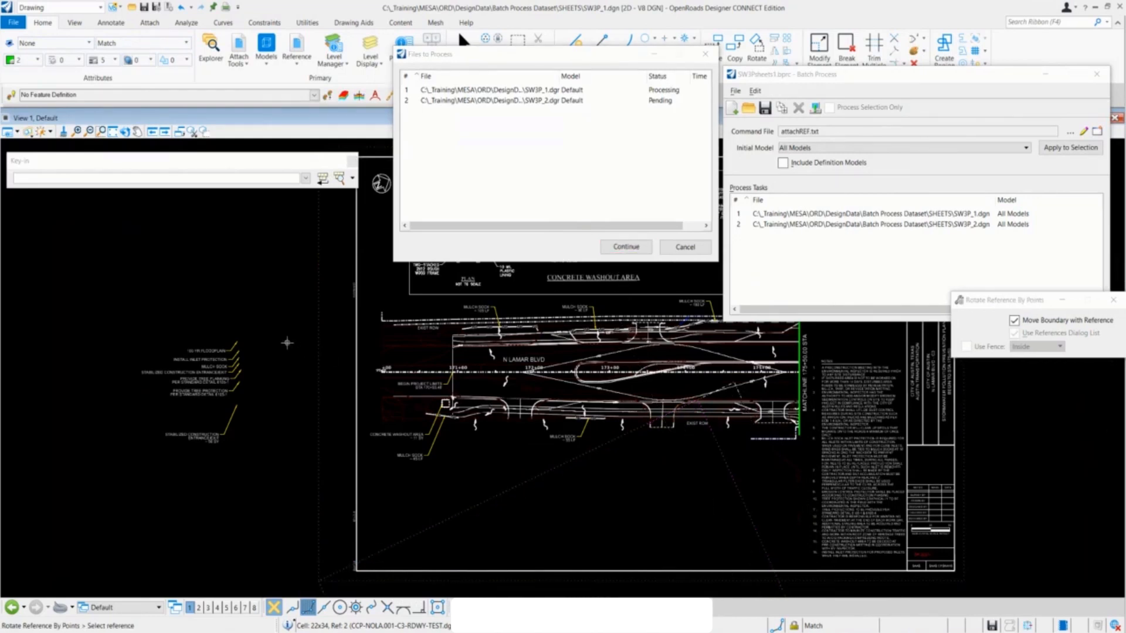
left_click(312, 533)
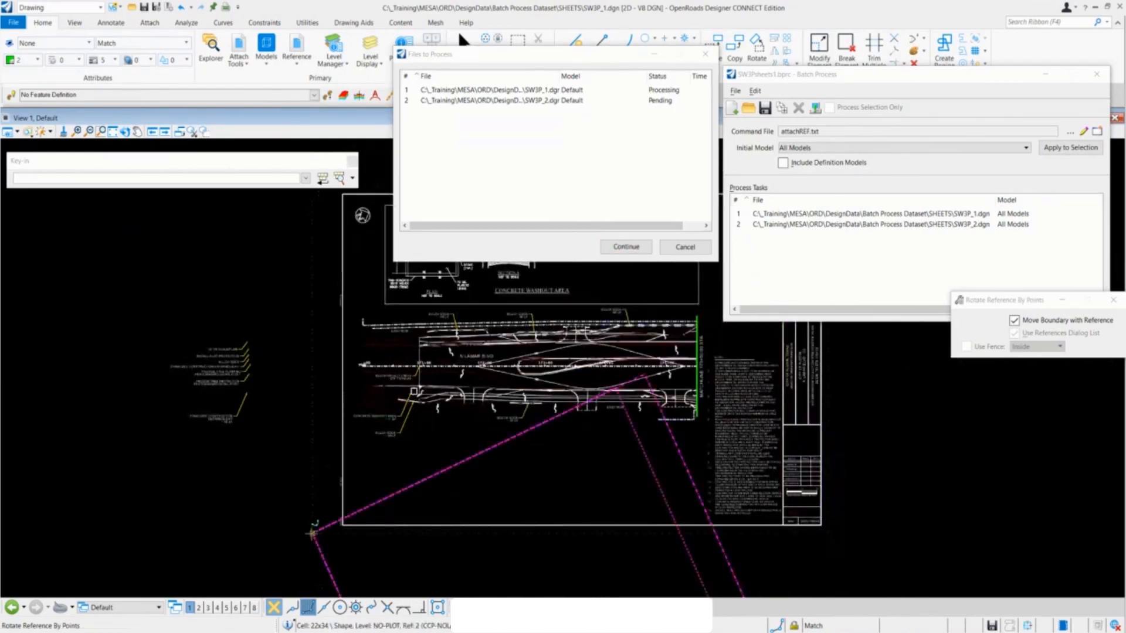
left_click(312, 533)
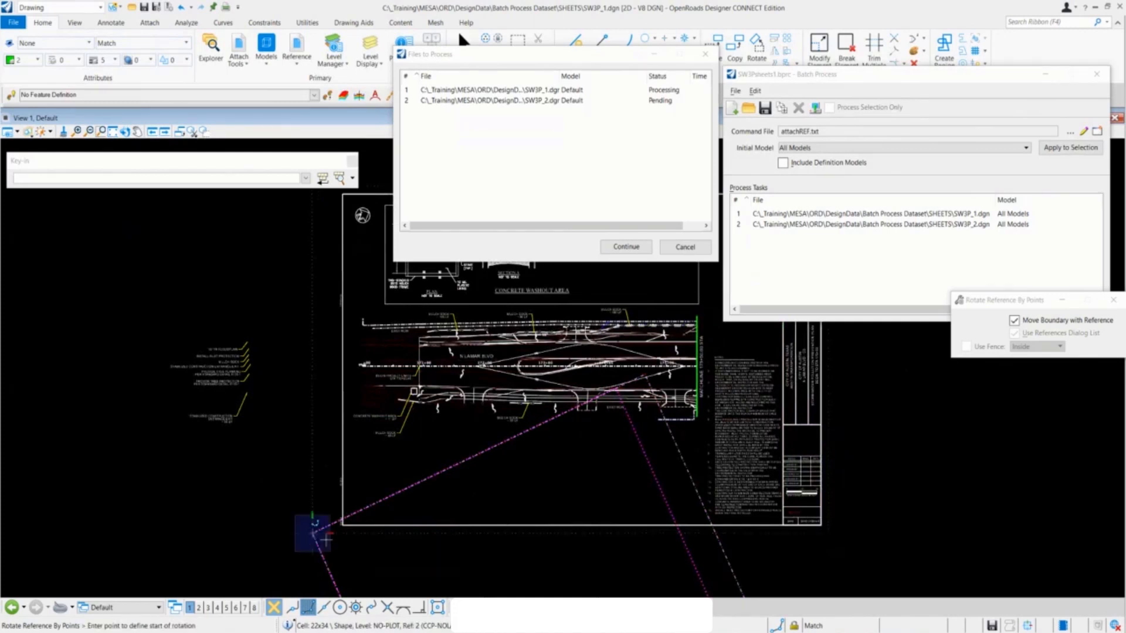
left_click(291, 607)
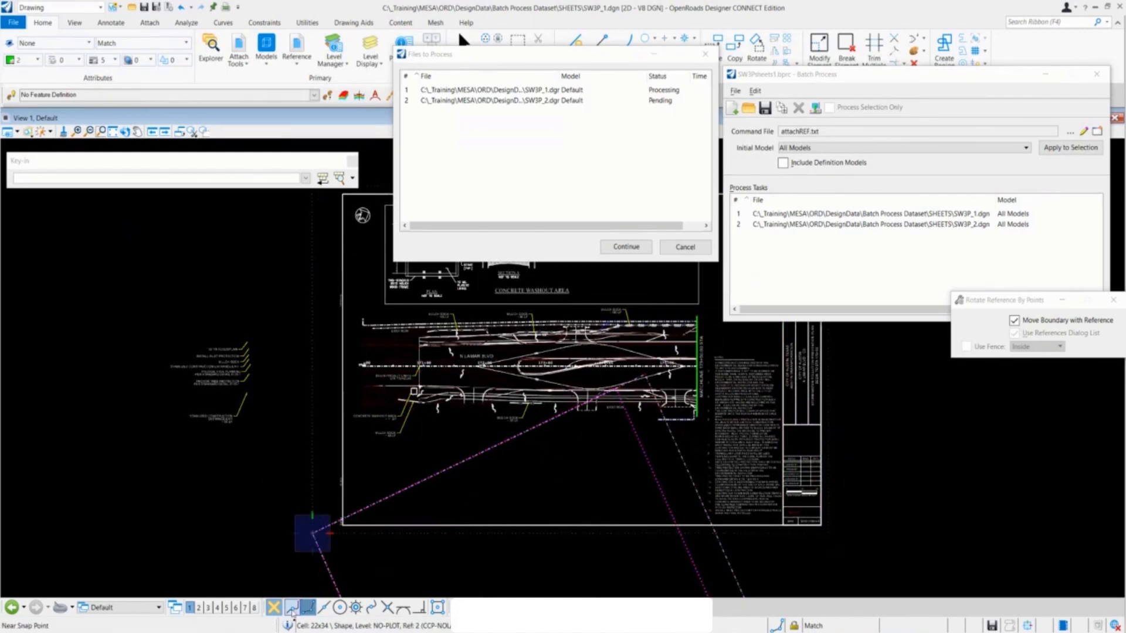
left_click(477, 453)
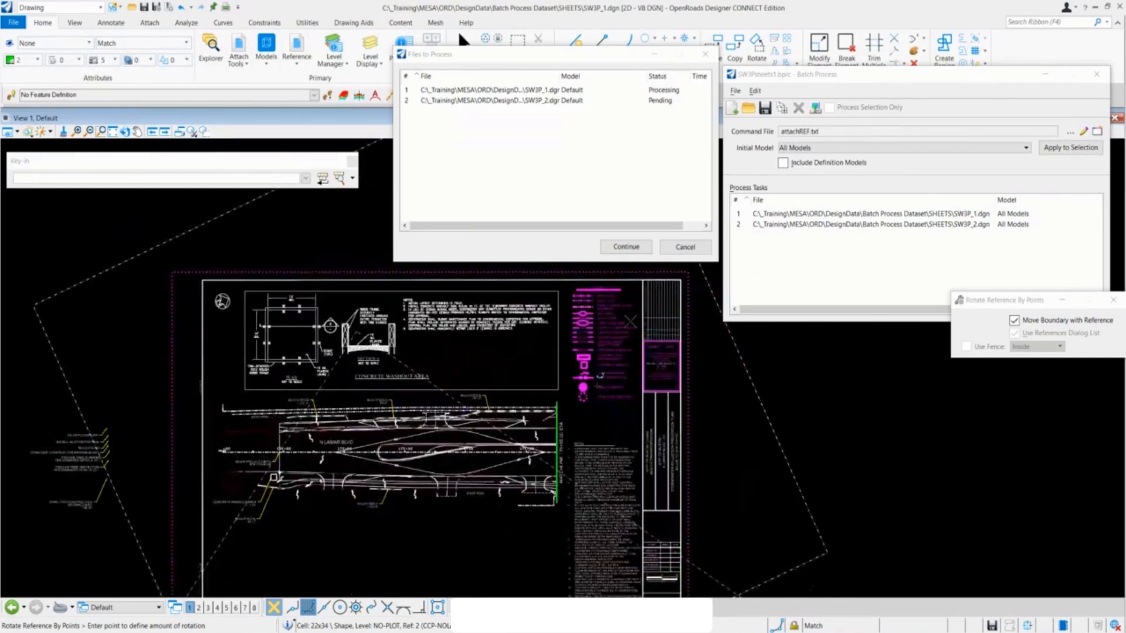
left_click(625, 247)
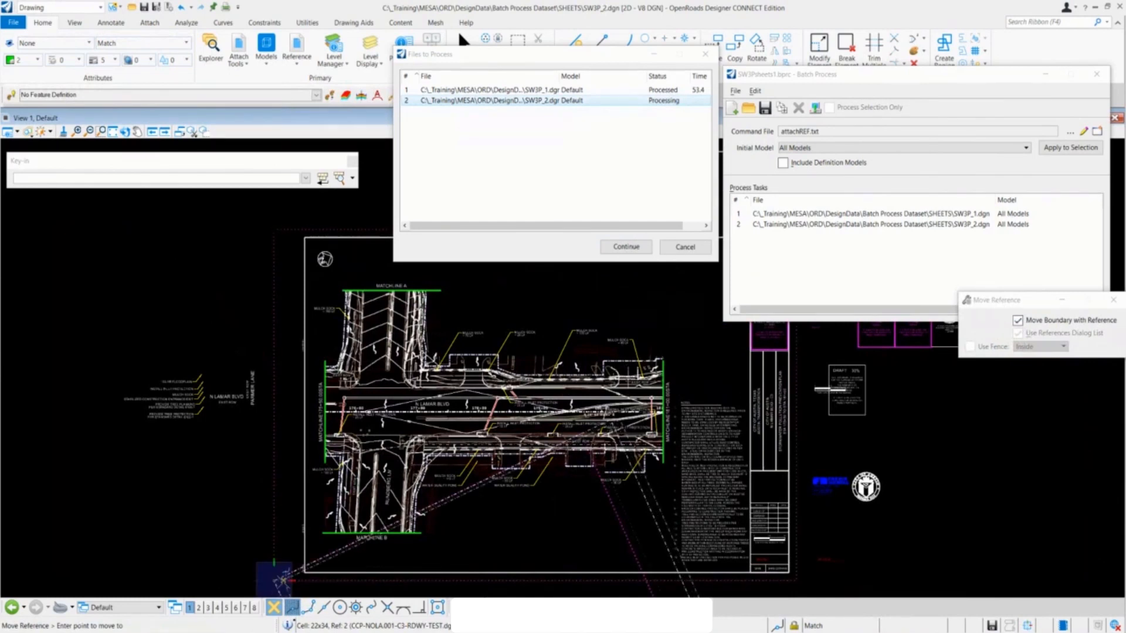
- Rotate the legend reference in SW3P_2.dgn by points to align with the sheet border, and finish the batch process
left_click(630, 248)
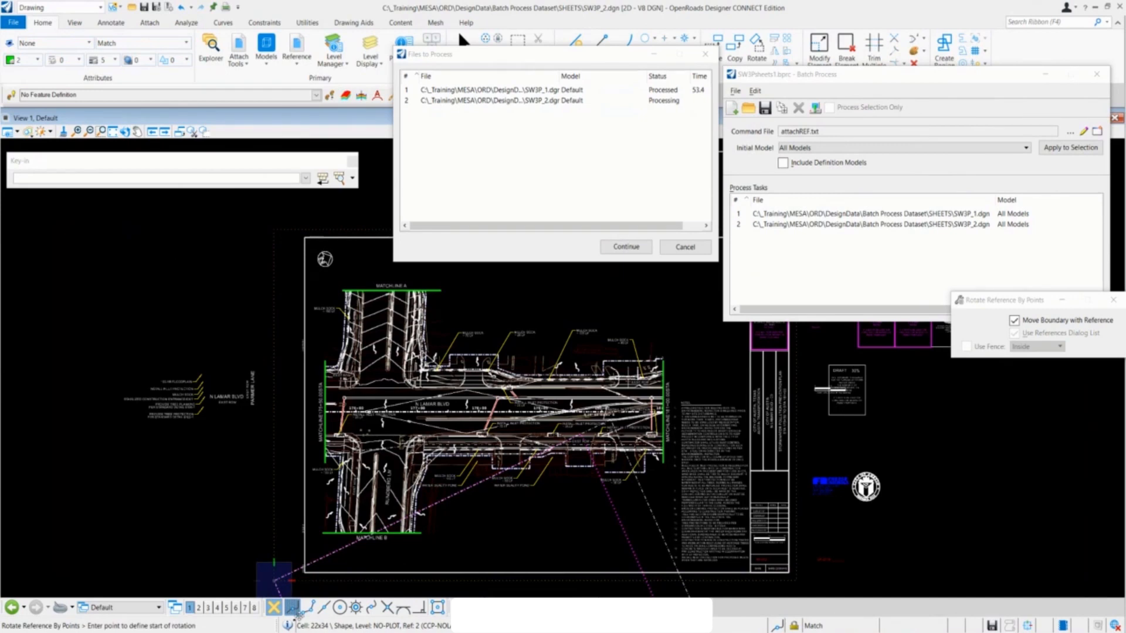
left_click(468, 489)
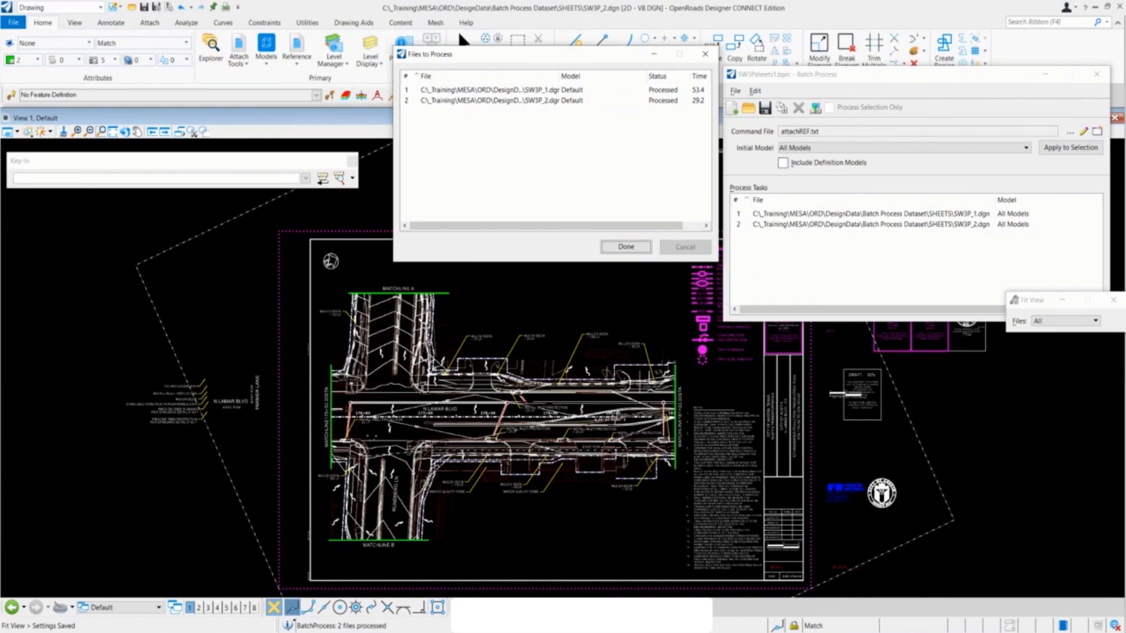
left_click(627, 247)
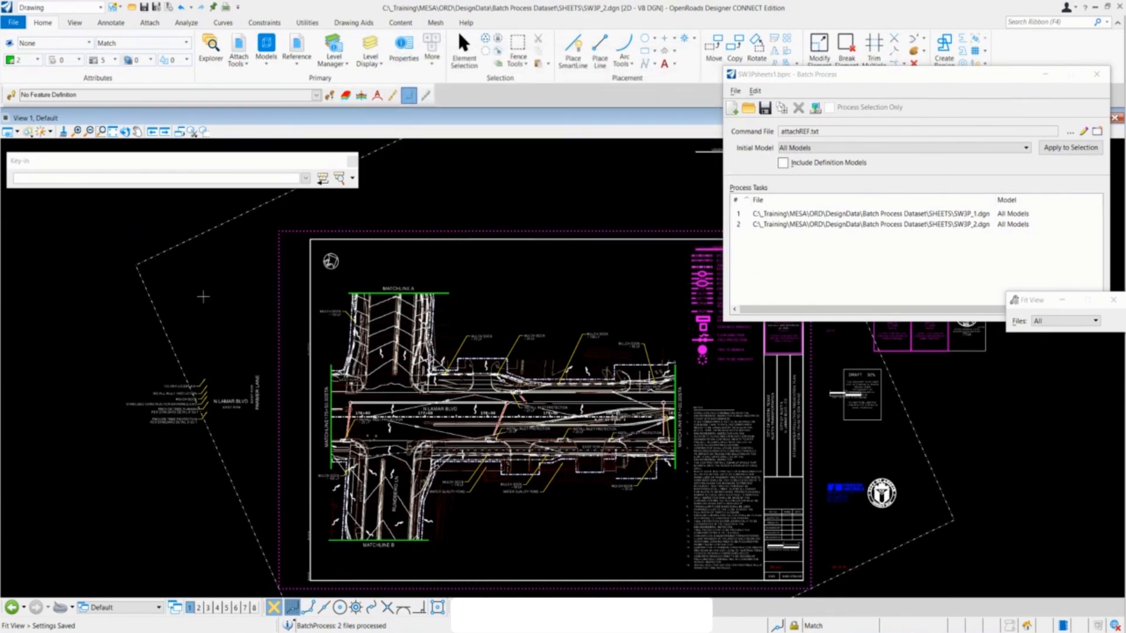
scroll(205, 296, "down", 2)
scroll(434, 352, "up", 1)
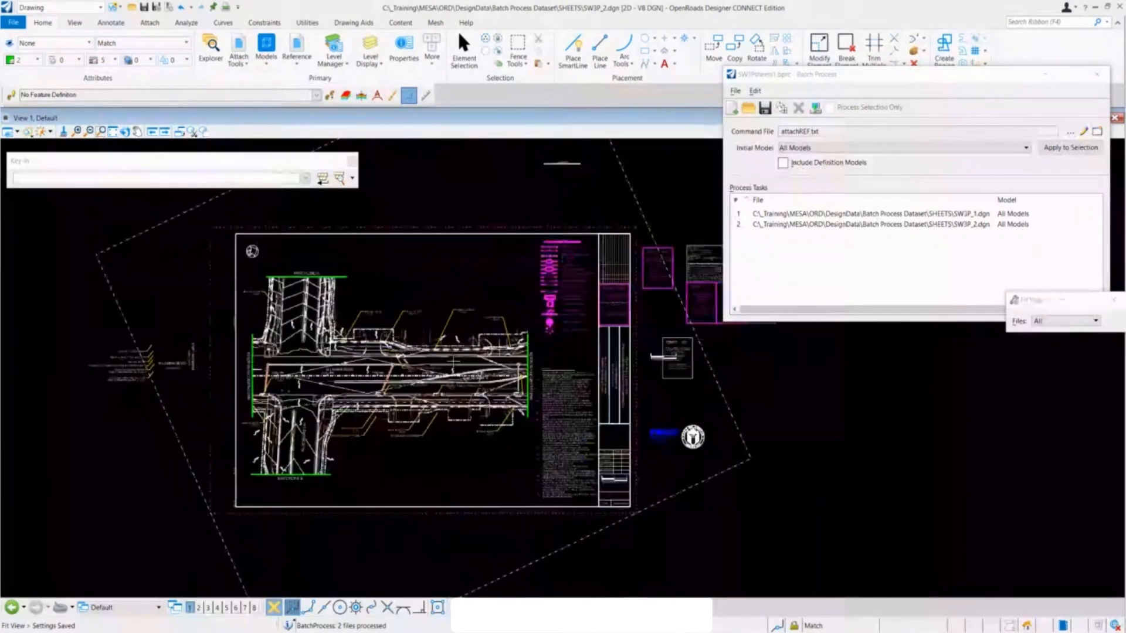
middle_click_drag(540, 327, 553, 339)
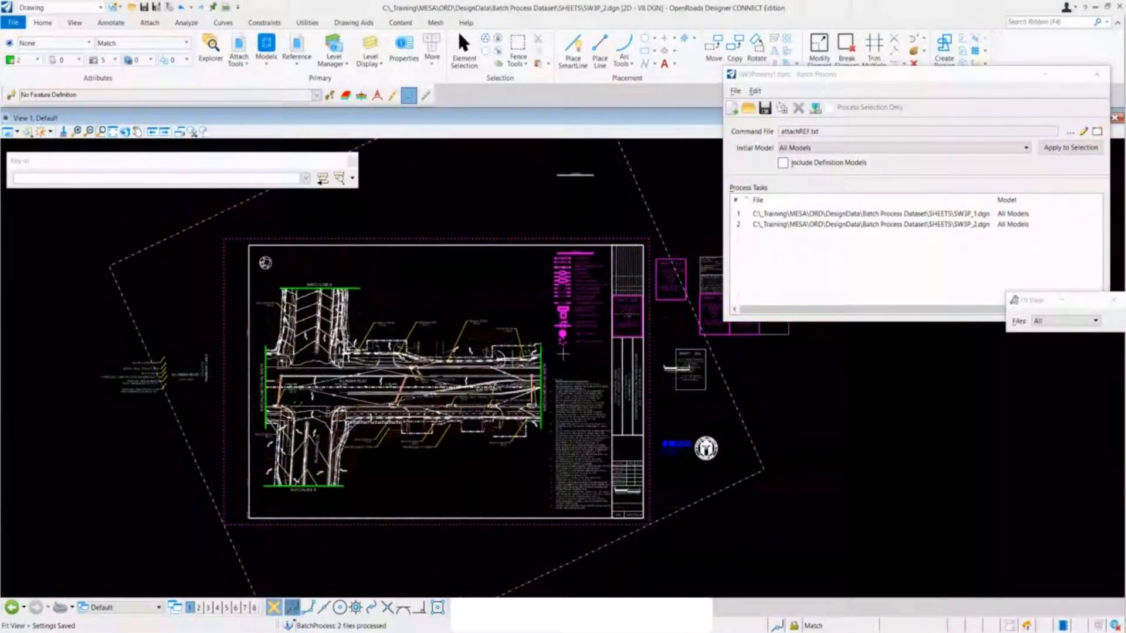